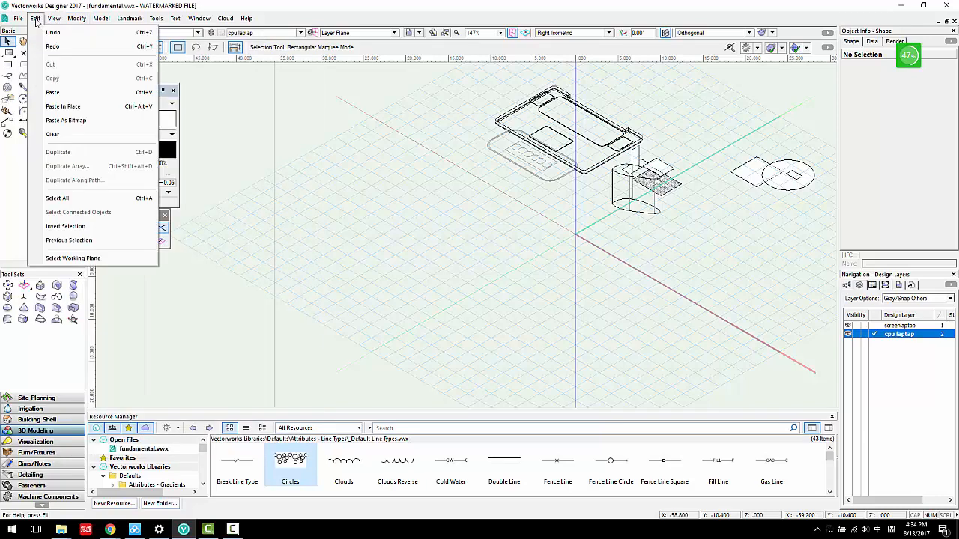
Step: Draw a circle with a radius of about 1.015 in the empty area beside the laptop model
left_click(342, 187)
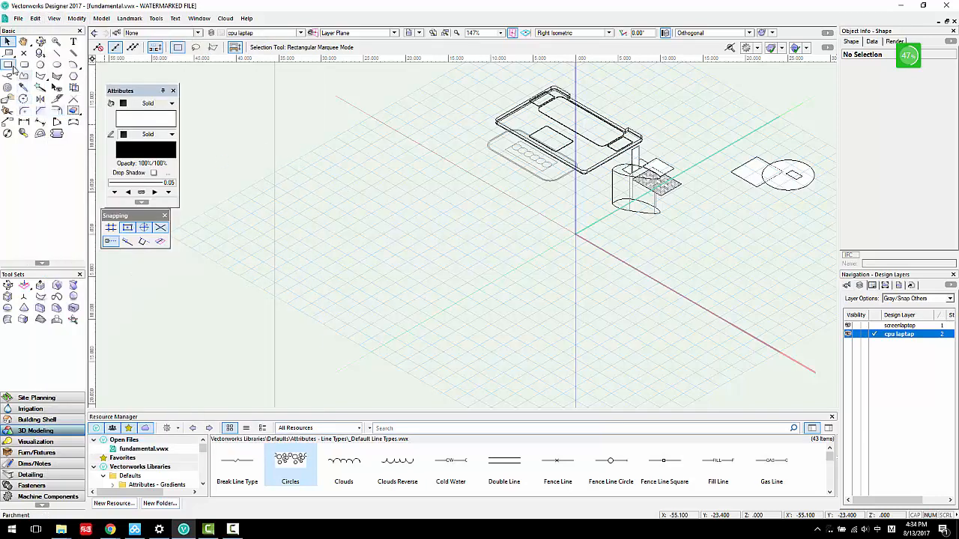
left_click(40, 64)
scroll(345, 185, "up", 3)
left_click(372, 186)
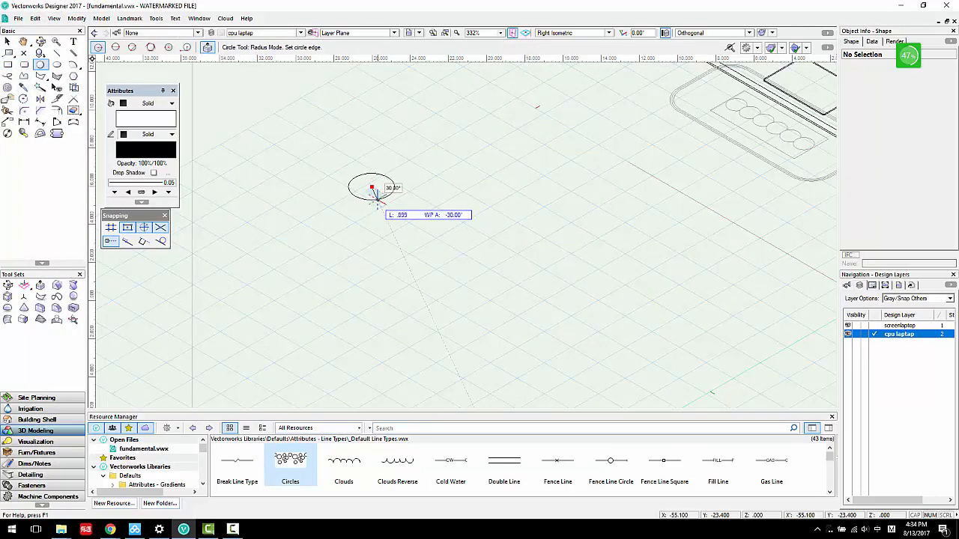
left_click(377, 196)
scroll(349, 236, "down", 1)
middle_click_drag(349, 237, 323, 241)
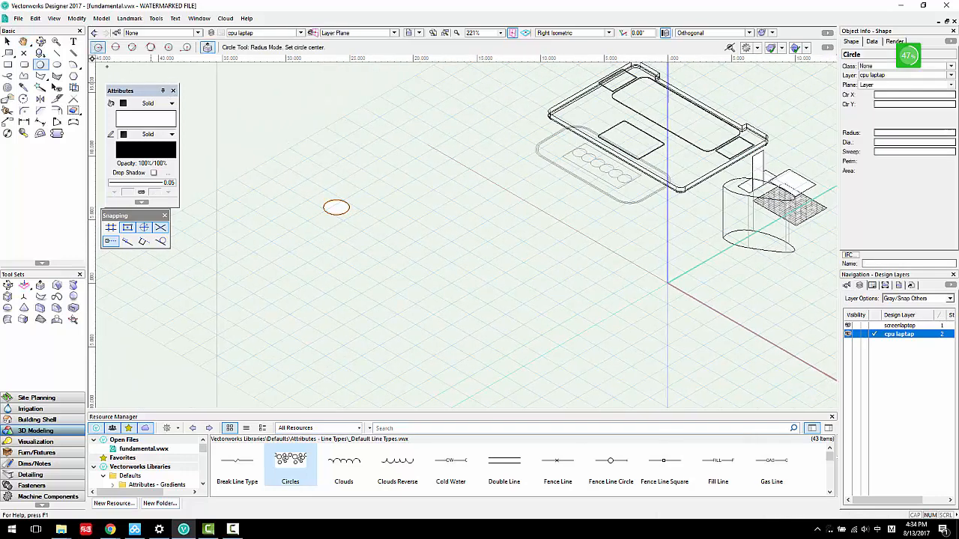
left_click(9, 42)
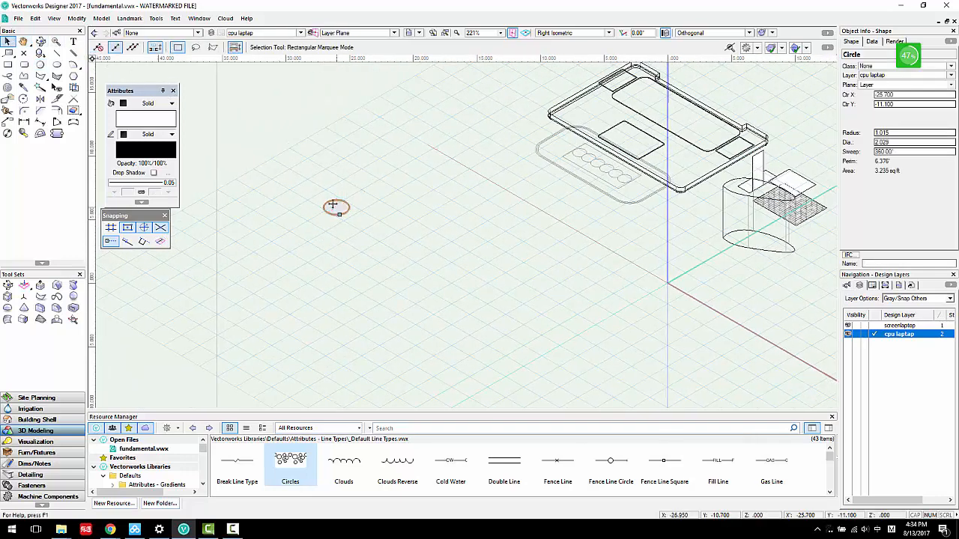
Step: Create a linear duplicate array of the circle with 5 duplicates and an X offset of 3, retaining the original
left_click(35, 18)
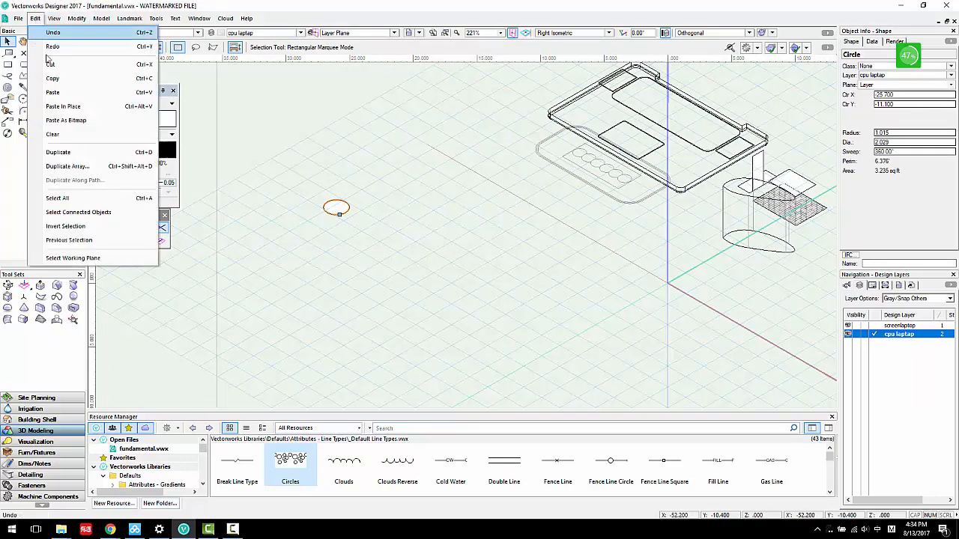
left_click(69, 166)
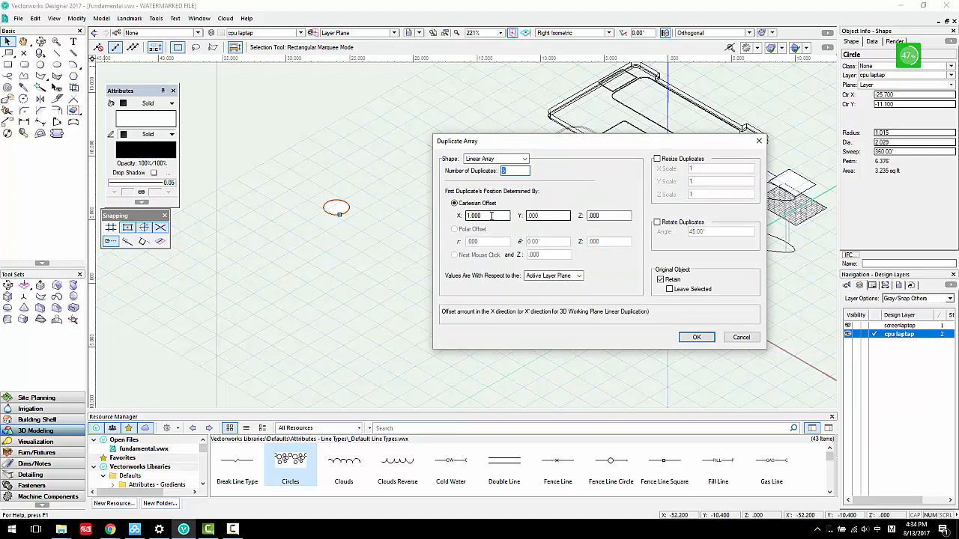
left_click(471, 215)
double_click(471, 216)
type("5")
double_click(468, 216)
type("3")
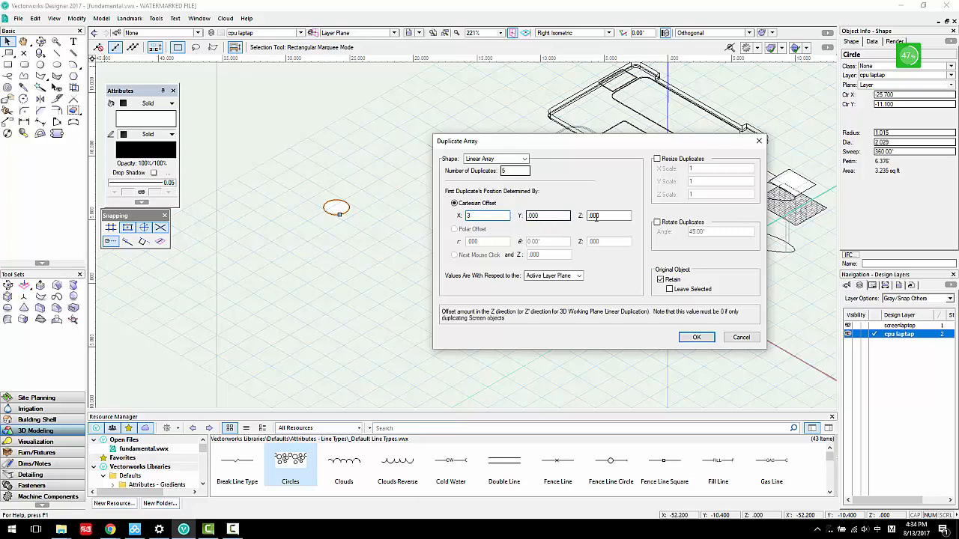
left_click(696, 337)
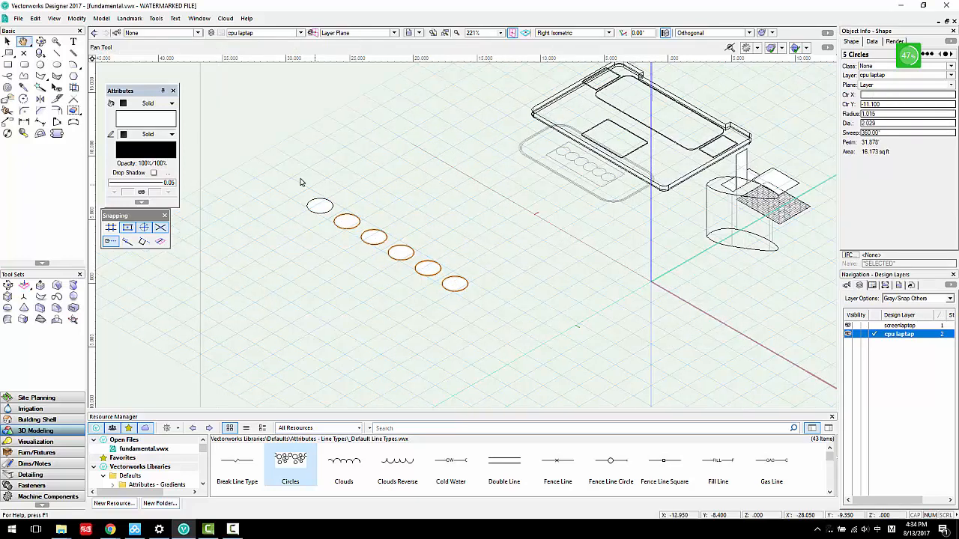
Step: Draw a slanted line about 16.07 long next to the first circle of the row
left_click_drag(287, 177, 322, 218)
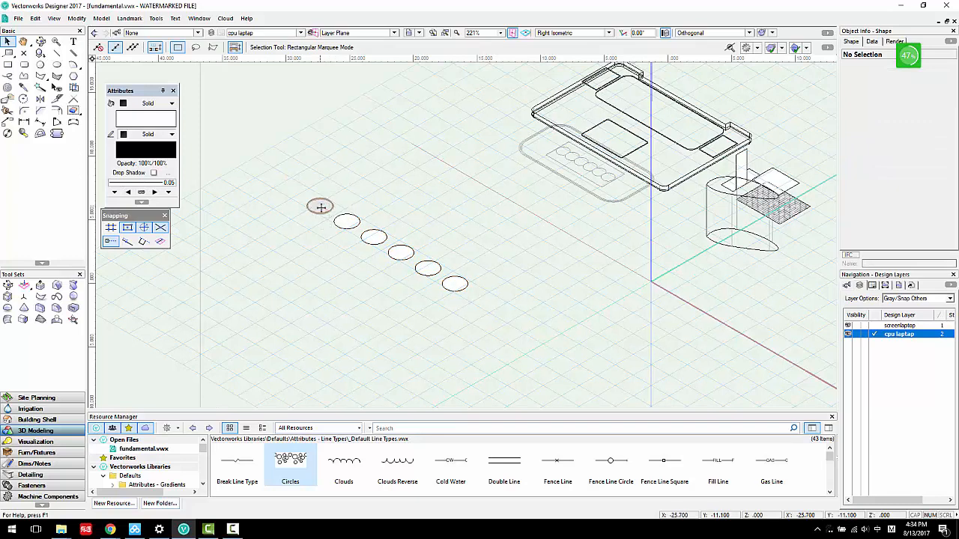
left_click(323, 213)
left_click(57, 52)
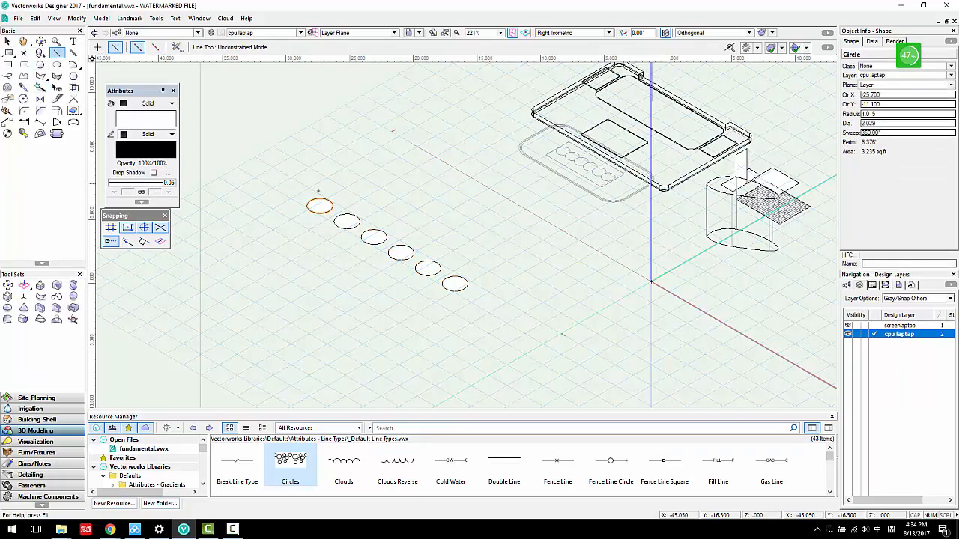
left_click(319, 182)
left_click(242, 289)
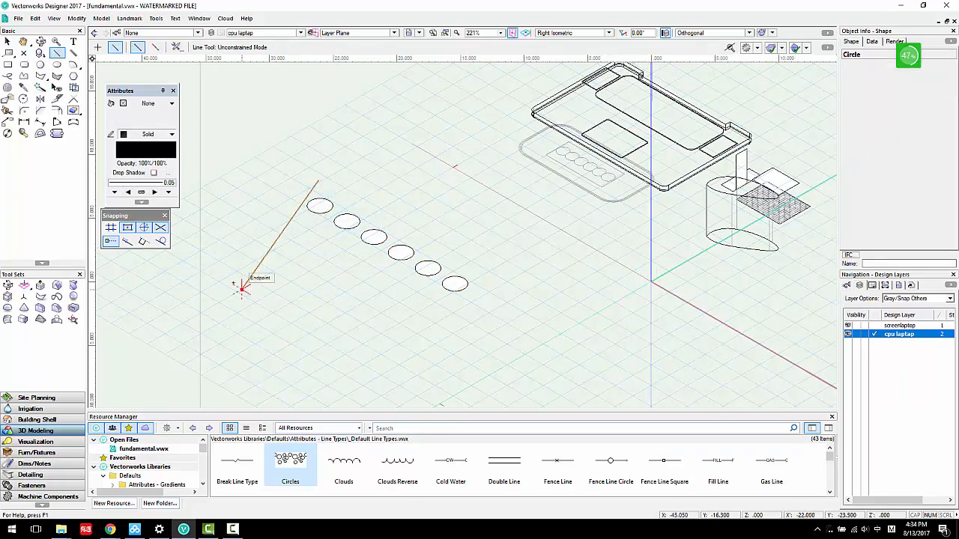
Step: Set up Duplicate Along Path for the original circle, using the slanted line as the path with 5 duplicates, and preview it
left_click(7, 43)
left_click_drag(325, 228, 265, 179)
left_click(318, 205)
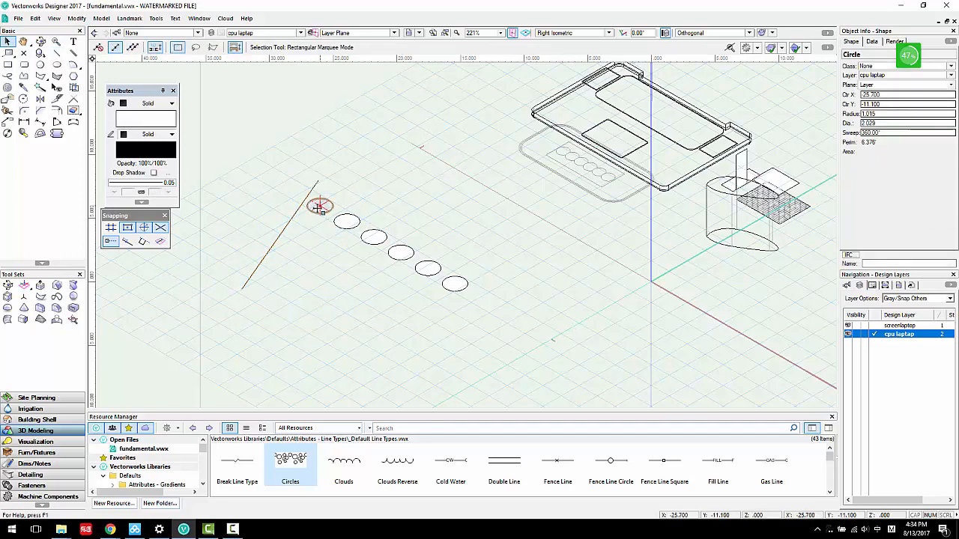
left_click(77, 18)
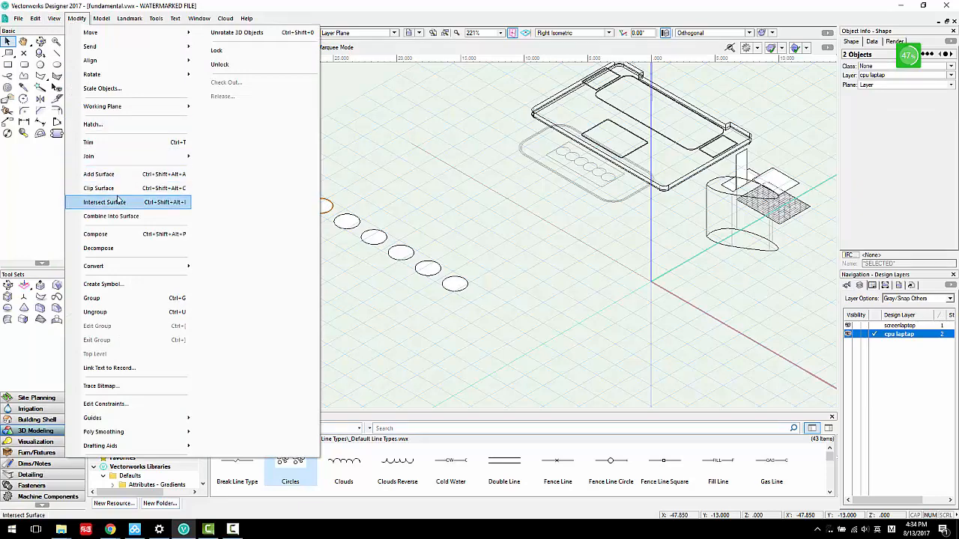
mouse_move(34, 20)
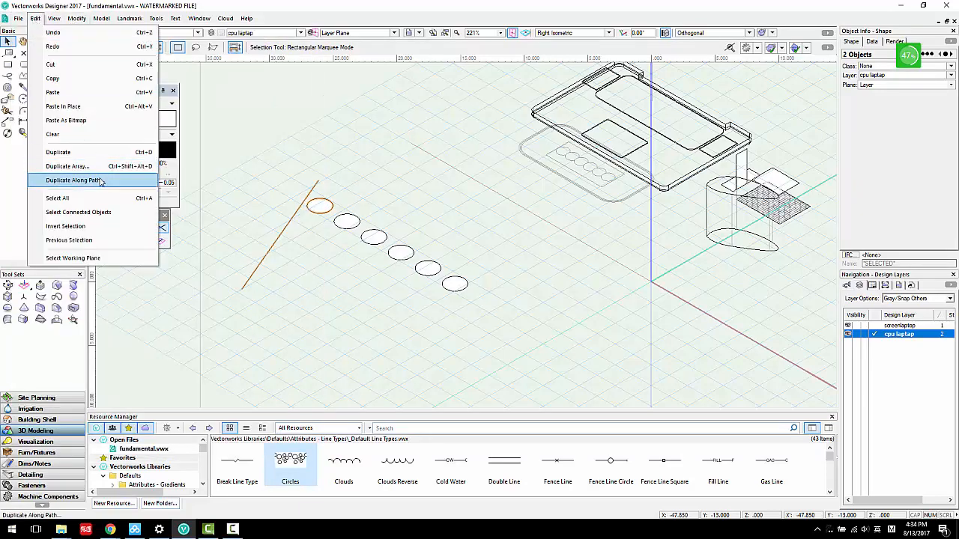
left_click(72, 179)
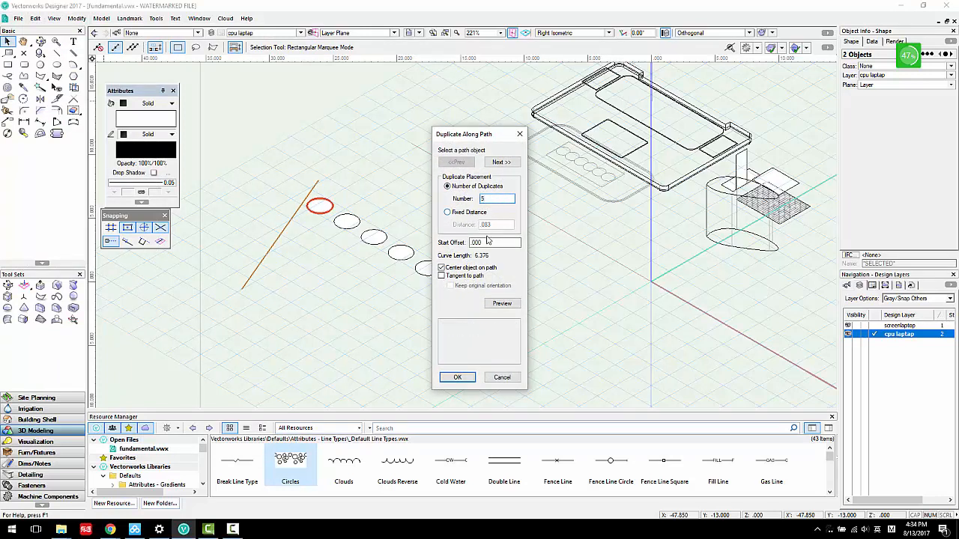
left_click(496, 304)
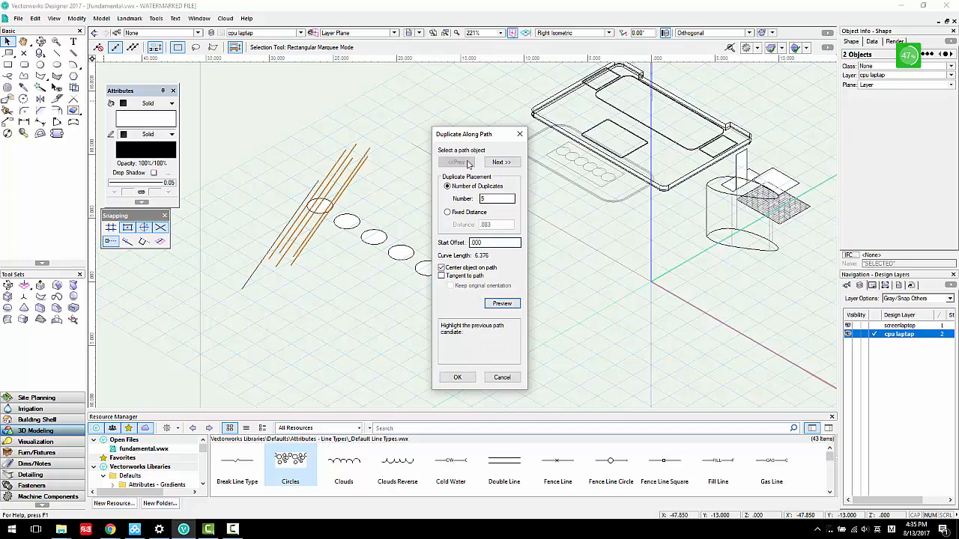
left_click(501, 162)
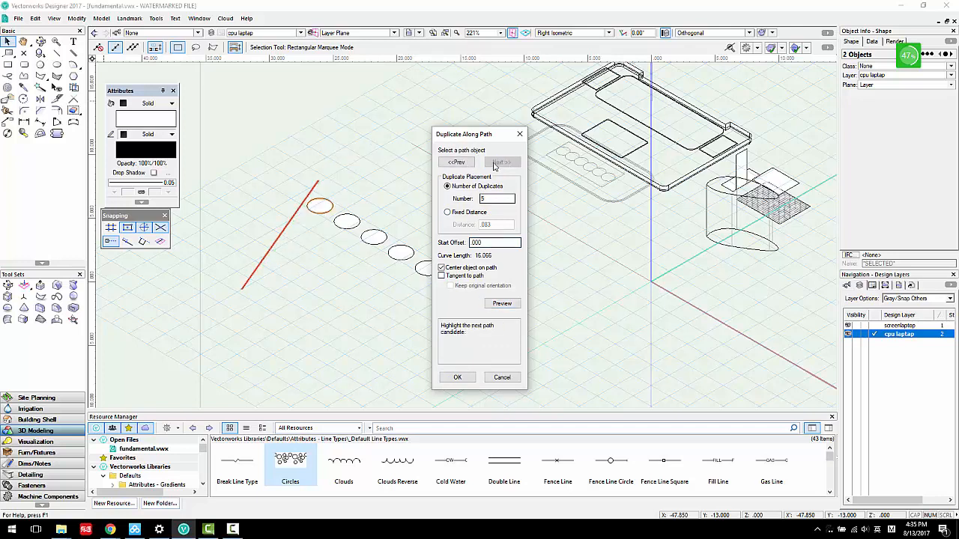
left_click(505, 305)
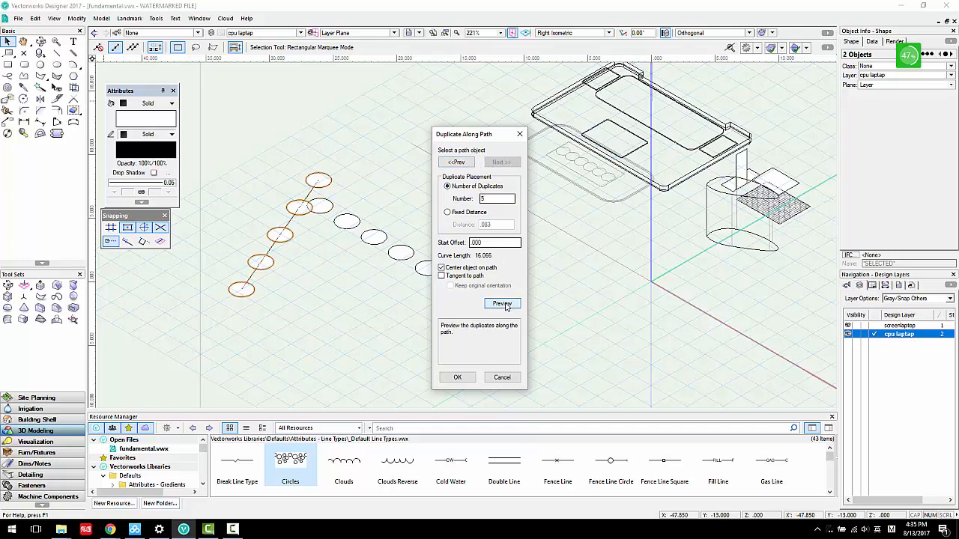
Step: Turn off centering on the path, make the duplicates tangent to it, preview the result, and create the circles
left_click(443, 268)
left_click(443, 276)
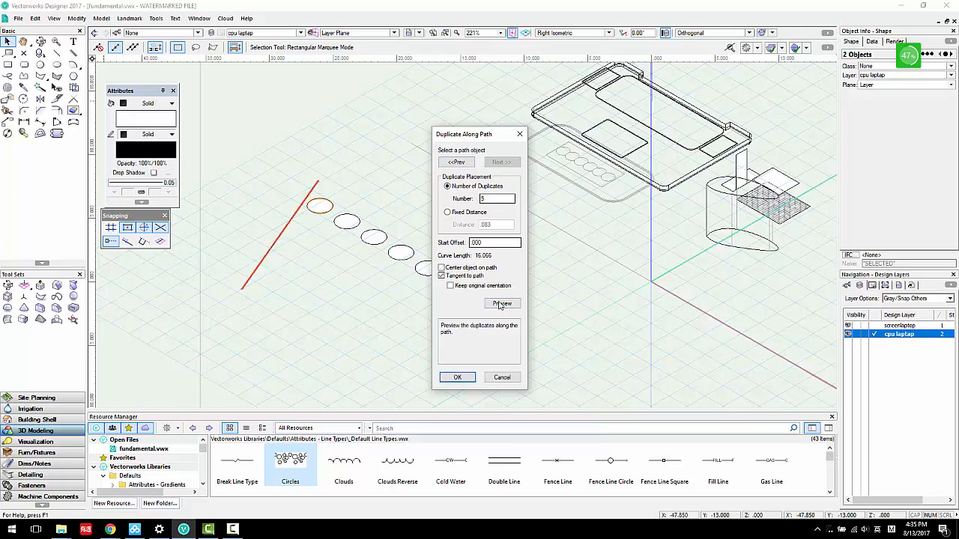
left_click(501, 305)
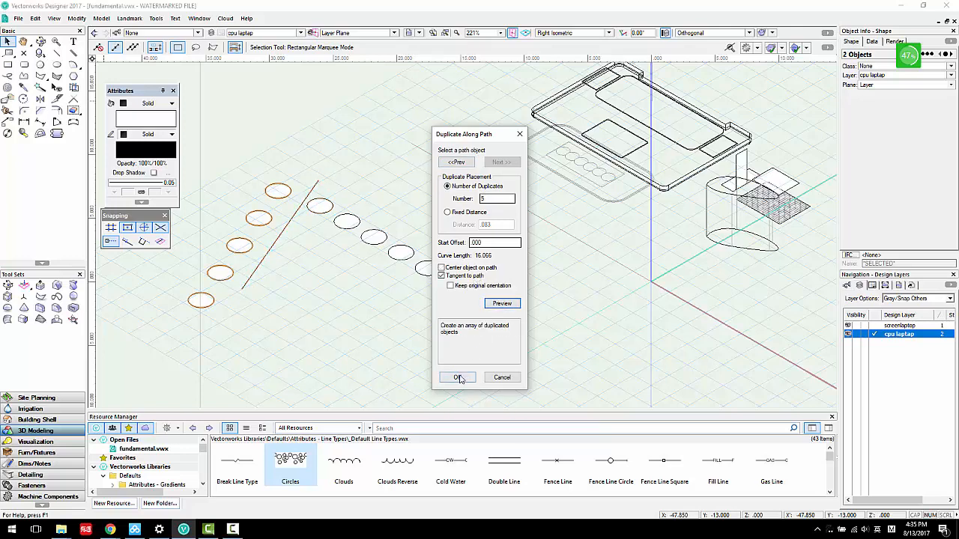
left_click(457, 377)
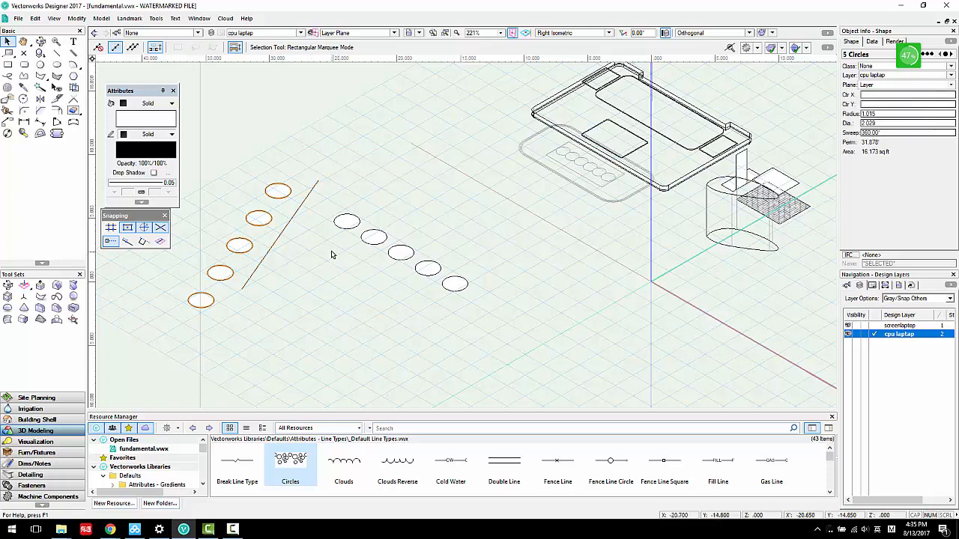
left_click(301, 240)
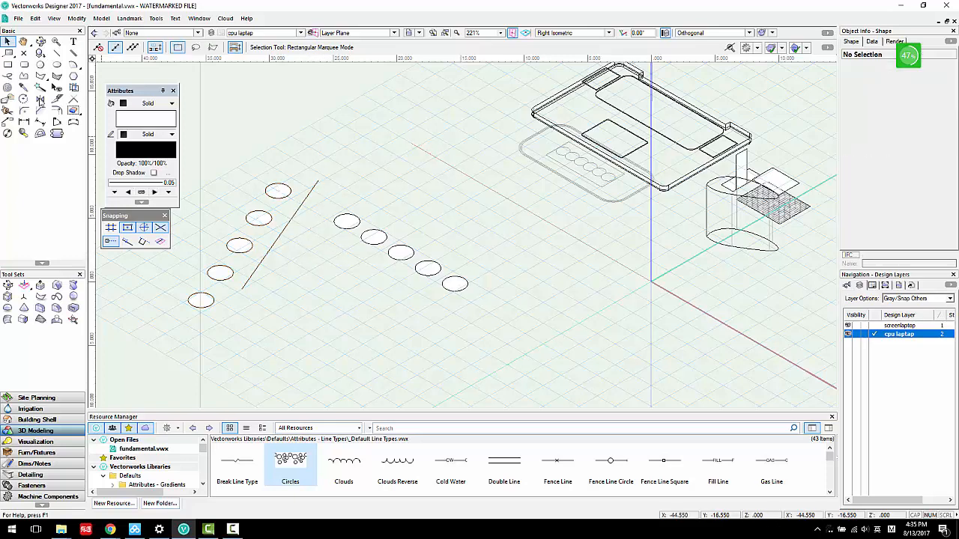
left_click(55, 18)
mouse_move(42, 21)
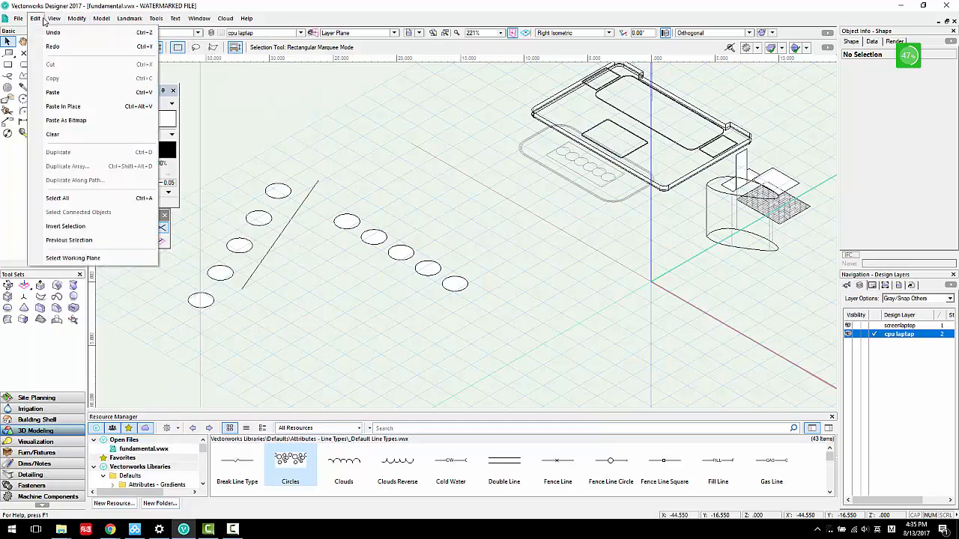
mouse_move(86, 20)
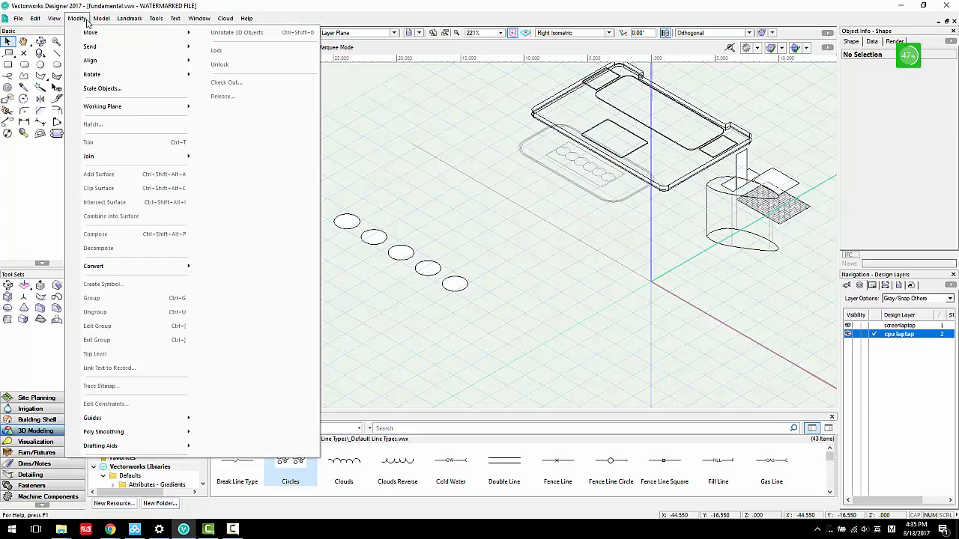
left_click(353, 154)
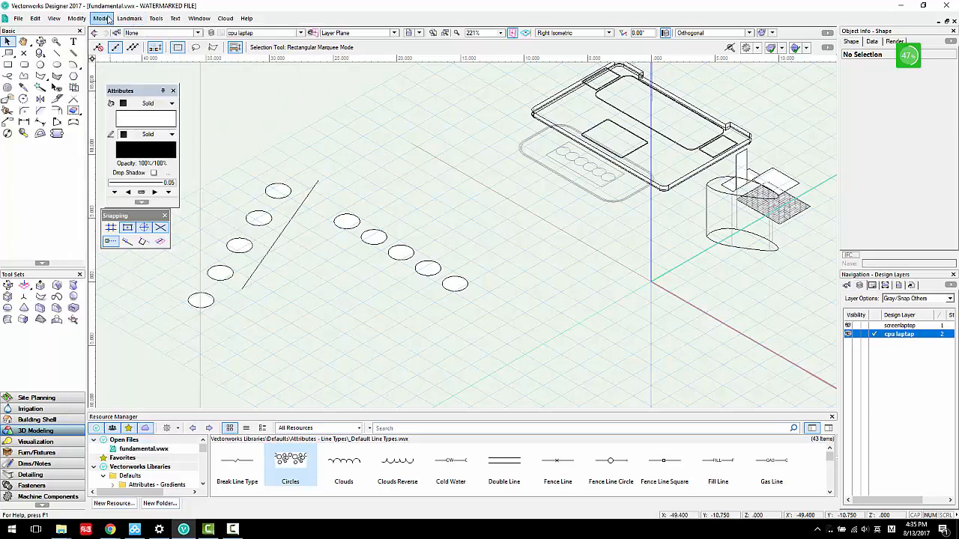
left_click(83, 21)
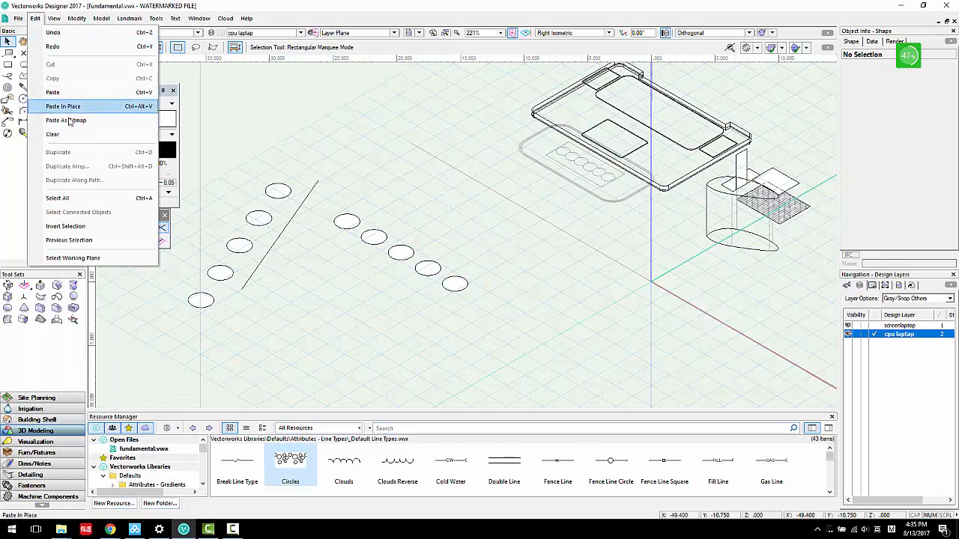
mouse_move(76, 18)
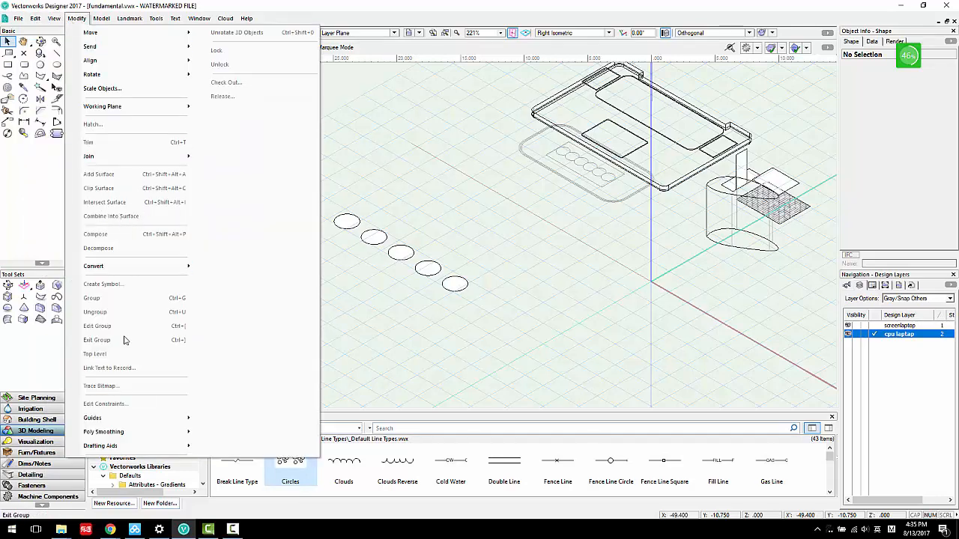
left_click(335, 178)
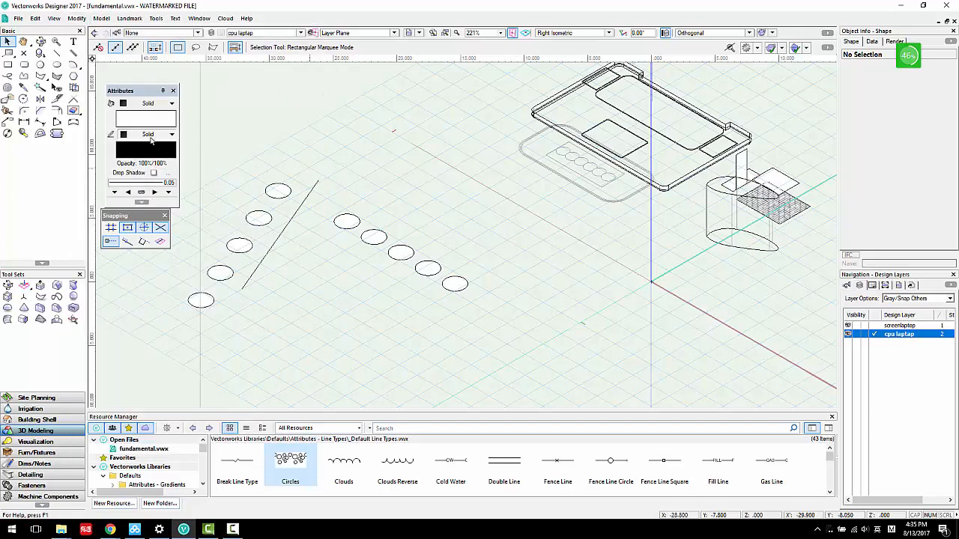
Step: Draw four crossing lines below the row of circles that enclose a four-sided area
left_click(57, 53)
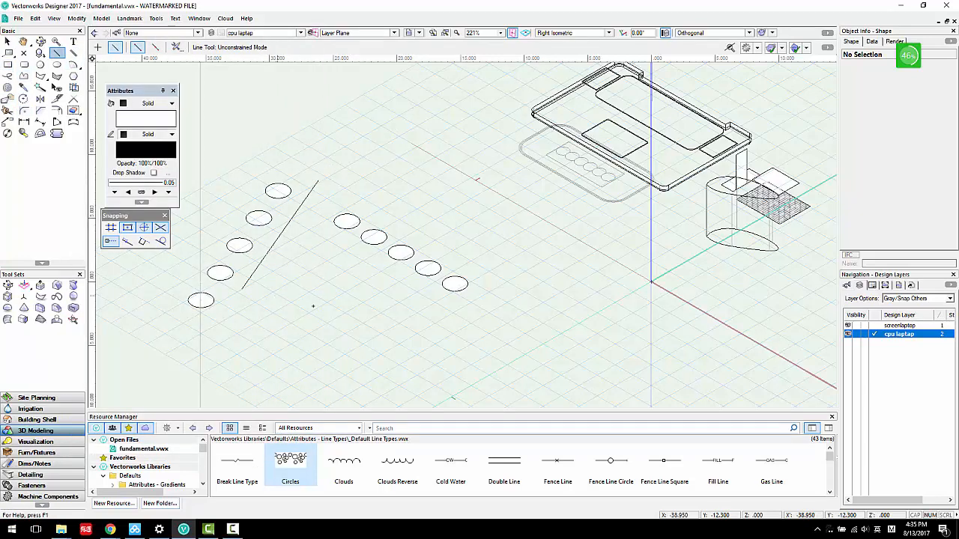
left_click(314, 305)
left_click(399, 354)
left_click(309, 335)
left_click(351, 284)
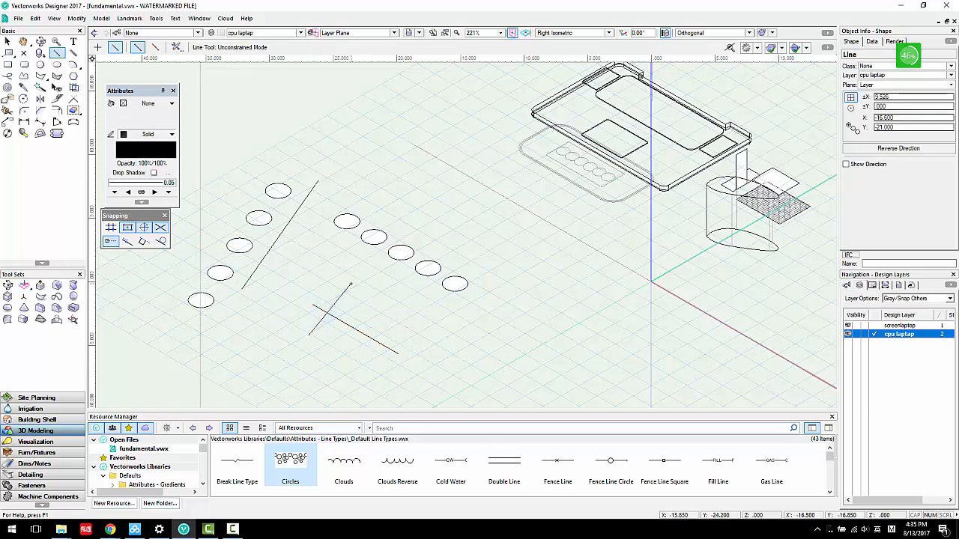
left_click(324, 282)
left_click(402, 307)
left_click(390, 287)
left_click(381, 370)
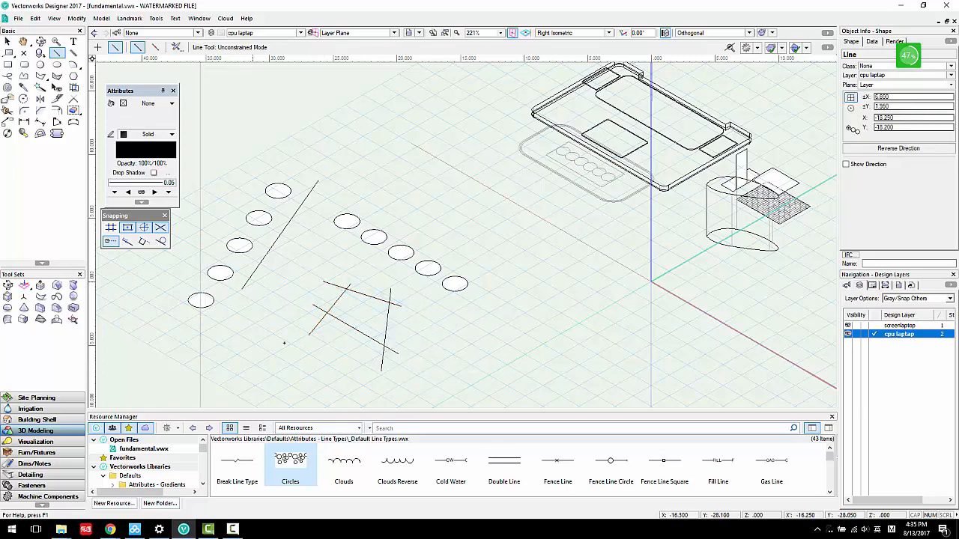
Step: Select the four crossing lines and use Combine Into Surface to create a polygon from the area they enclose
left_click(73, 19)
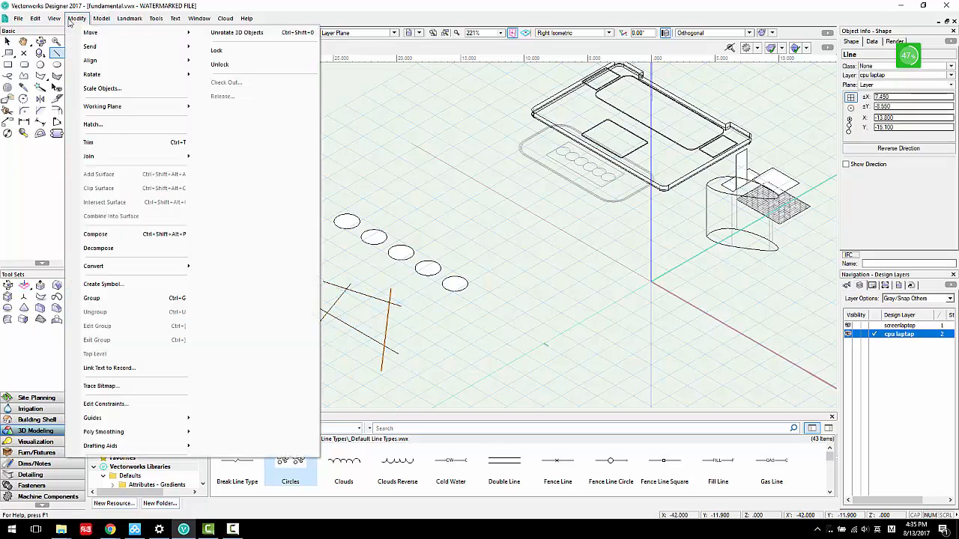
left_click(12, 47)
left_click_drag(397, 372, 295, 291)
left_click_drag(397, 376, 290, 276)
left_click(78, 18)
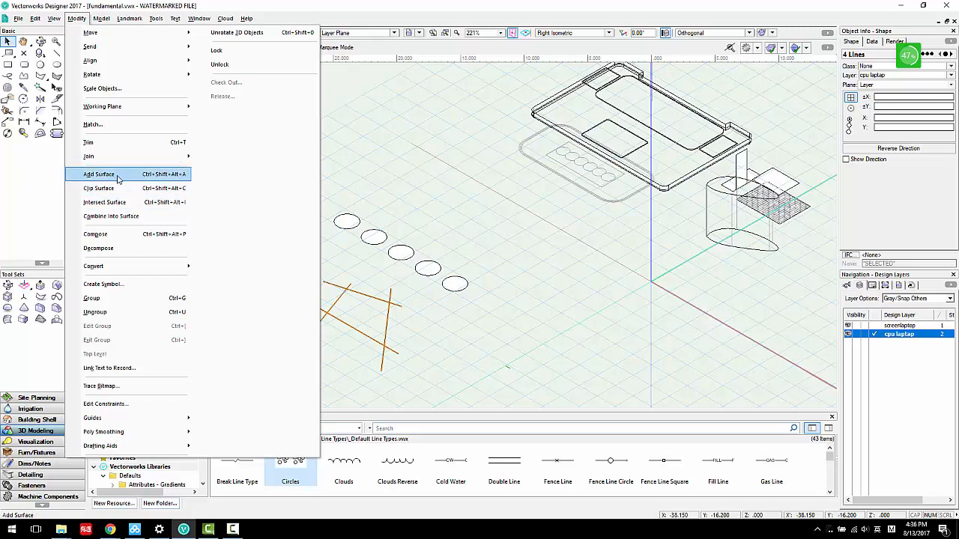
left_click(105, 216)
left_click(363, 310)
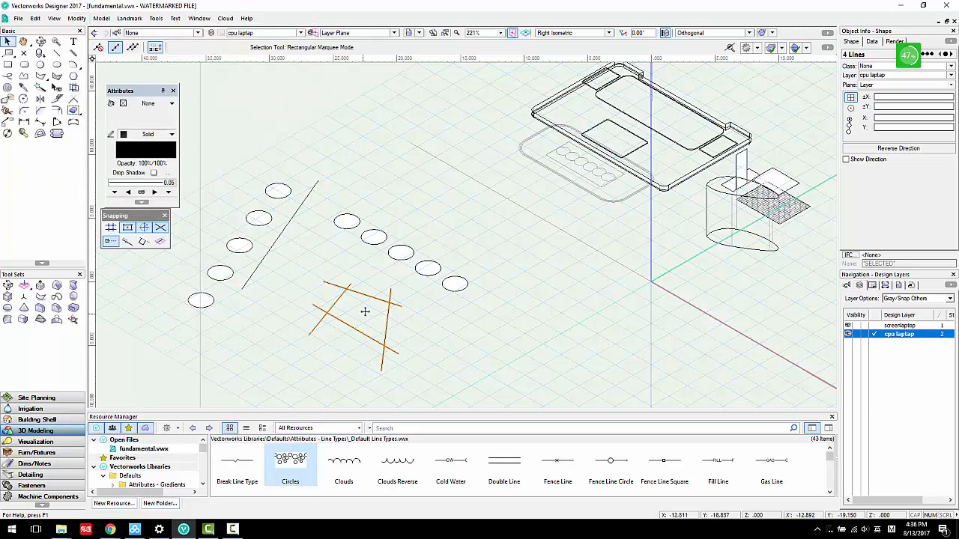
scroll(374, 316, "up", 2)
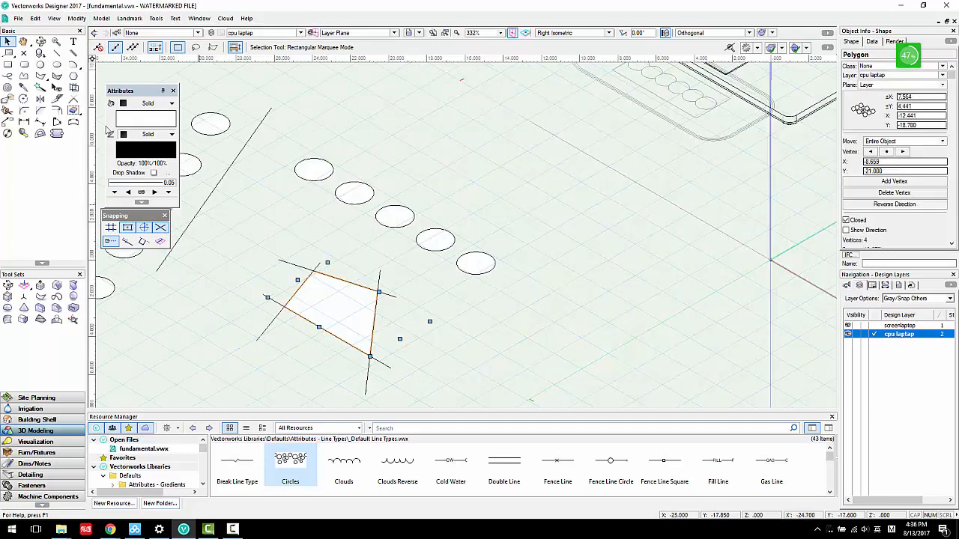
Step: Delete the combined polygon and the near-vertical line that bounded it, keeping the other three crossing lines
left_click(7, 42)
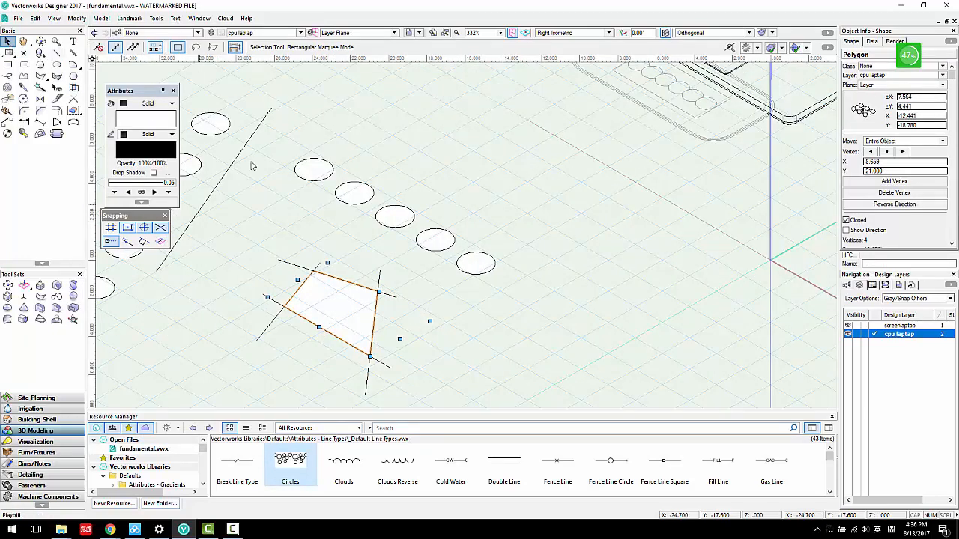
left_click(427, 340)
scroll(389, 267, "down", 2)
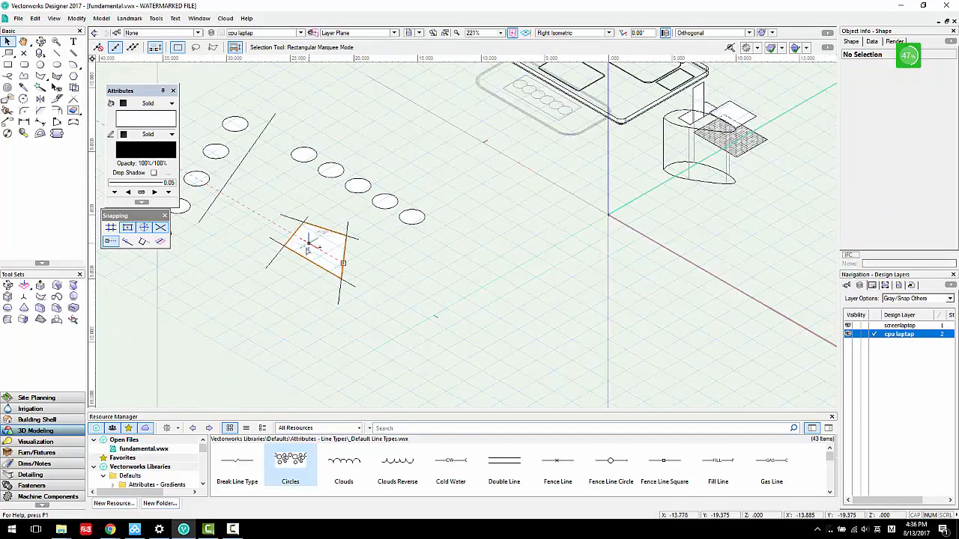
left_click(330, 251)
key("Delete")
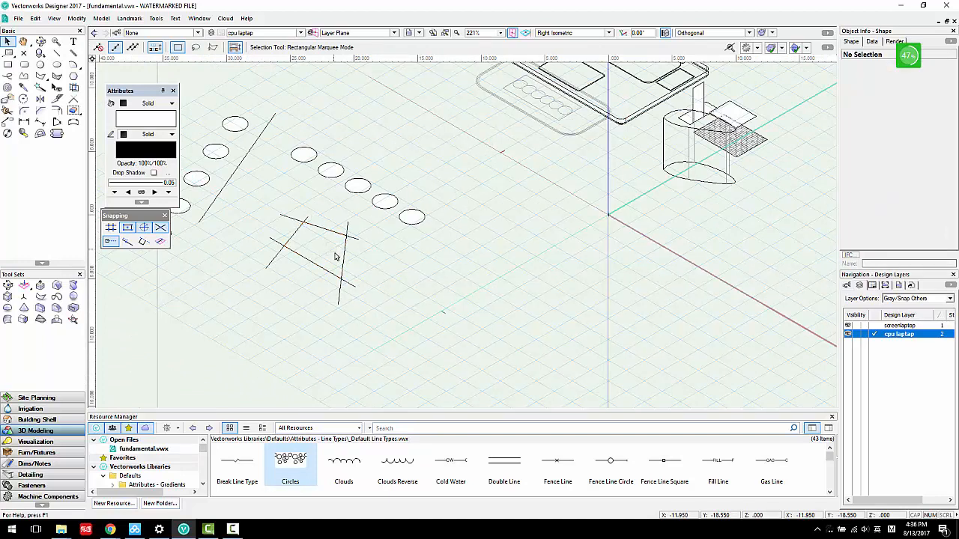
left_click(343, 257)
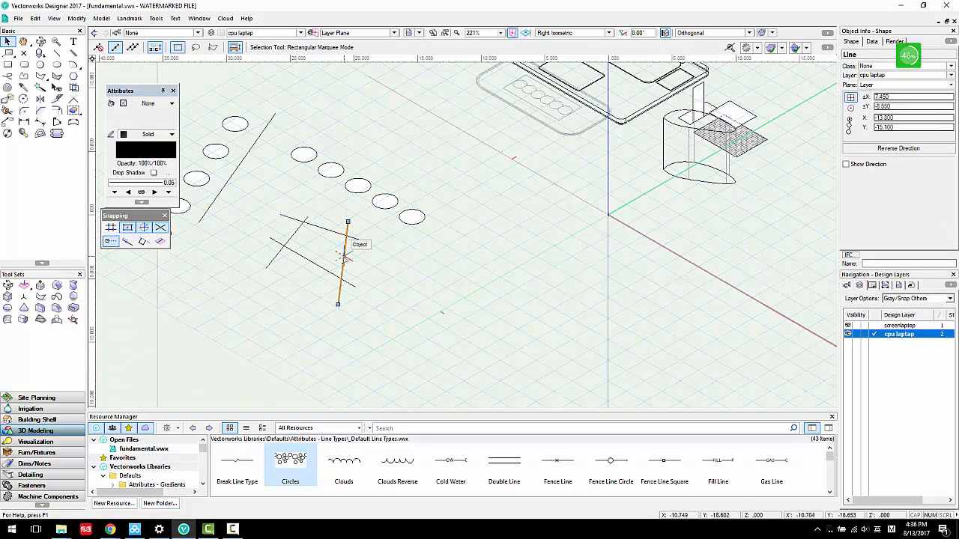
key("Delete")
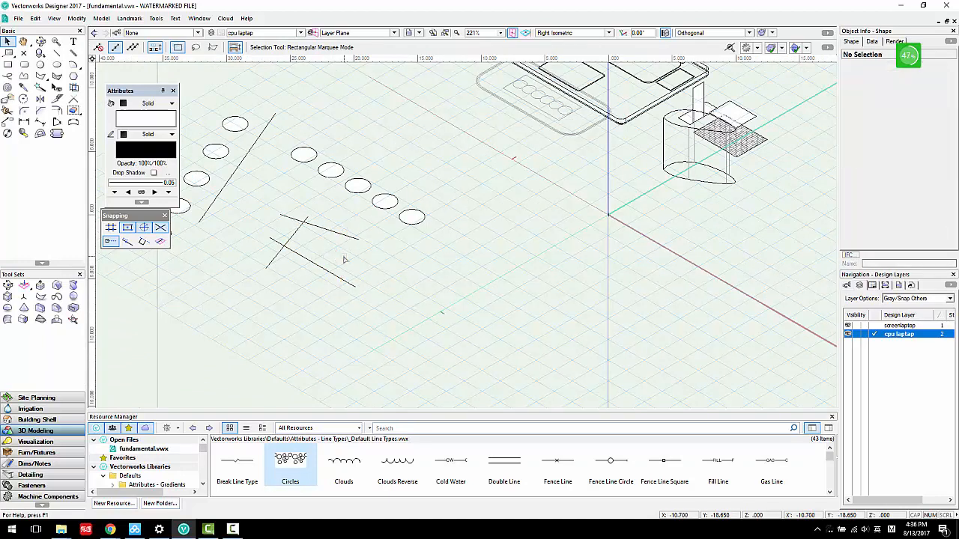
Step: Draw a curved Bezier polyline, about 4.5 by 9.1 overall, across the two long lines in place of the deleted line
left_click(25, 77)
left_click(351, 223)
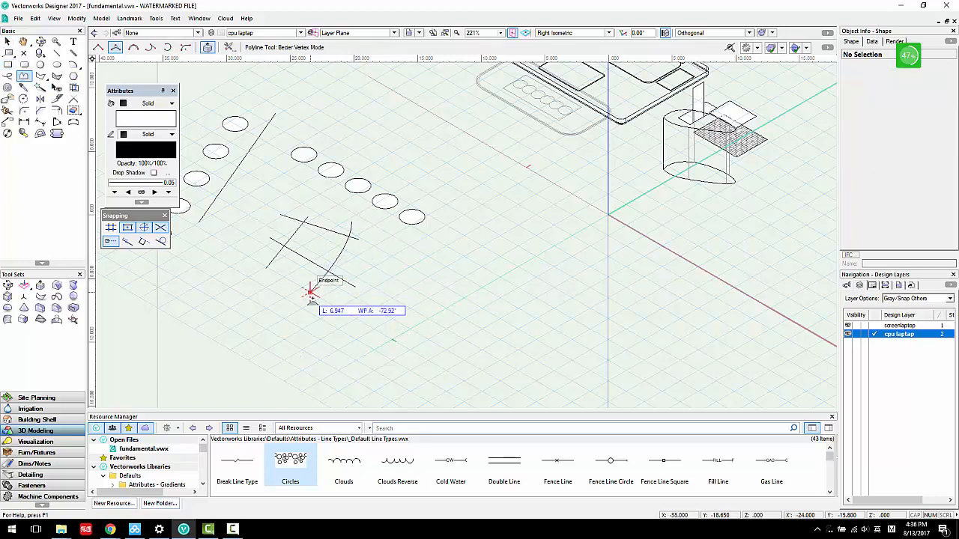
double_click(311, 293)
scroll(274, 253, "up", 2)
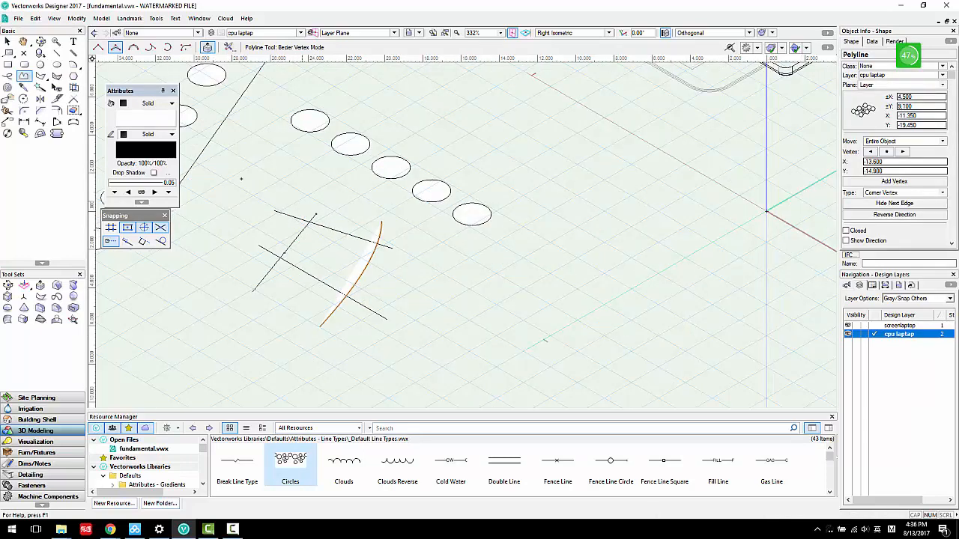
Step: Select the three lines and the curved polyline and use Combine Into Surface on the area they enclose
left_click(8, 43)
left_click_drag(398, 358, 242, 212)
left_click(75, 19)
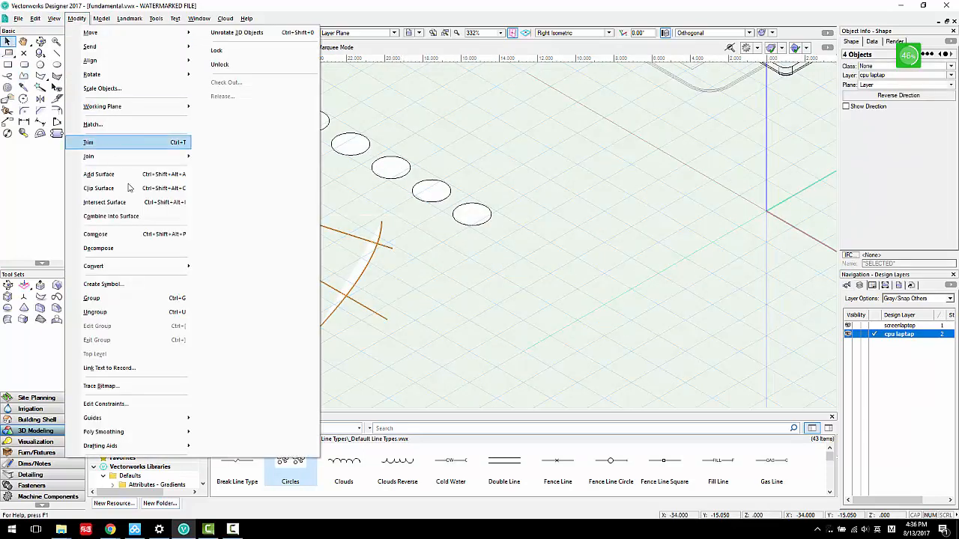
left_click(150, 216)
left_click(330, 260)
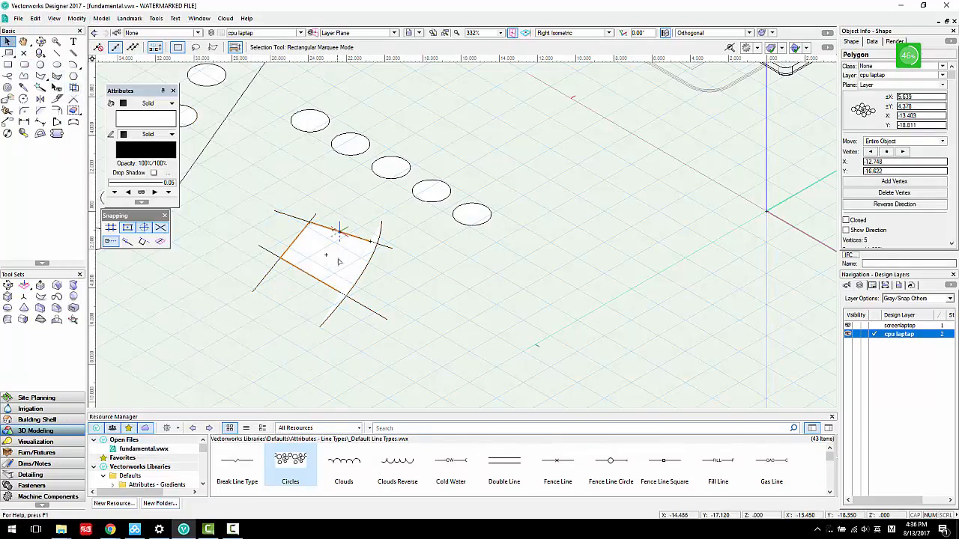
Step: Move the combined surface clear of its source lines to inspect its curved side, and undo the move
left_click_drag(338, 262, 524, 324)
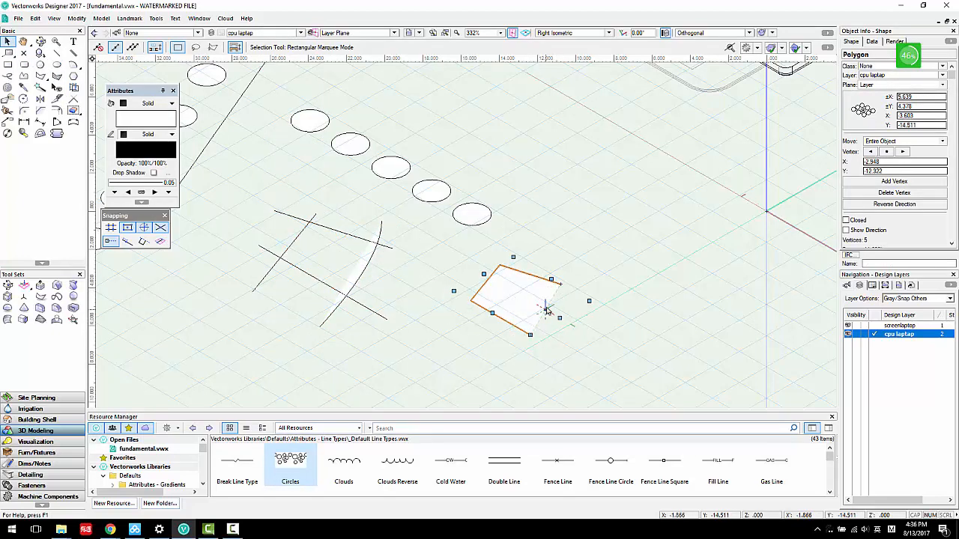
scroll(364, 257, "up", 3)
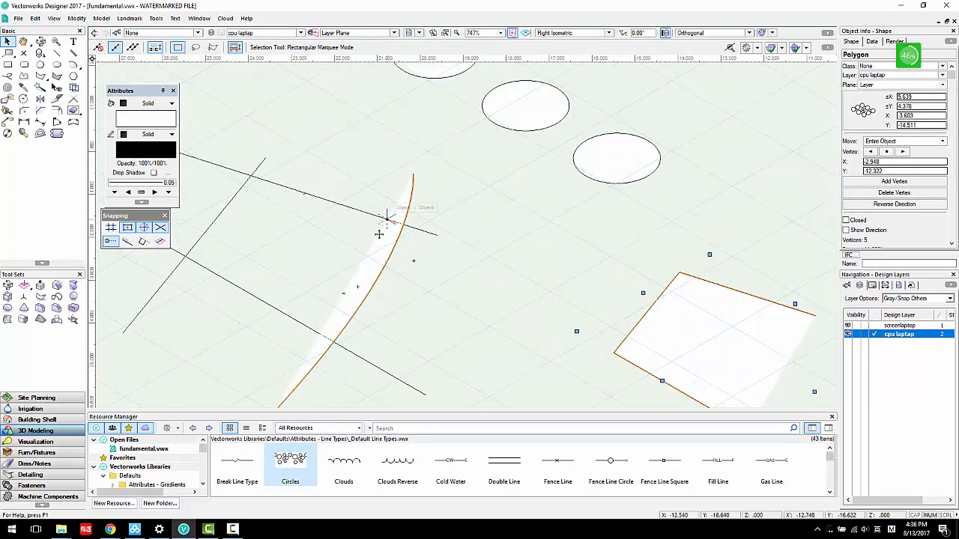
scroll(474, 297, "down", 3)
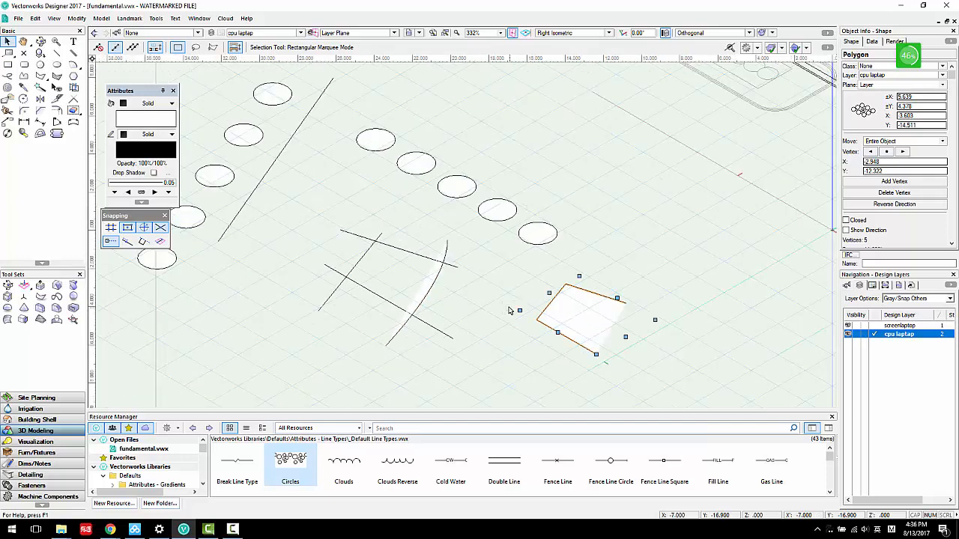
middle_click_drag(575, 328, 509, 309)
key("ctrl+z")
Step: Delete the combined surface and convert the curved polyline to lines
scroll(334, 242, "up", 1)
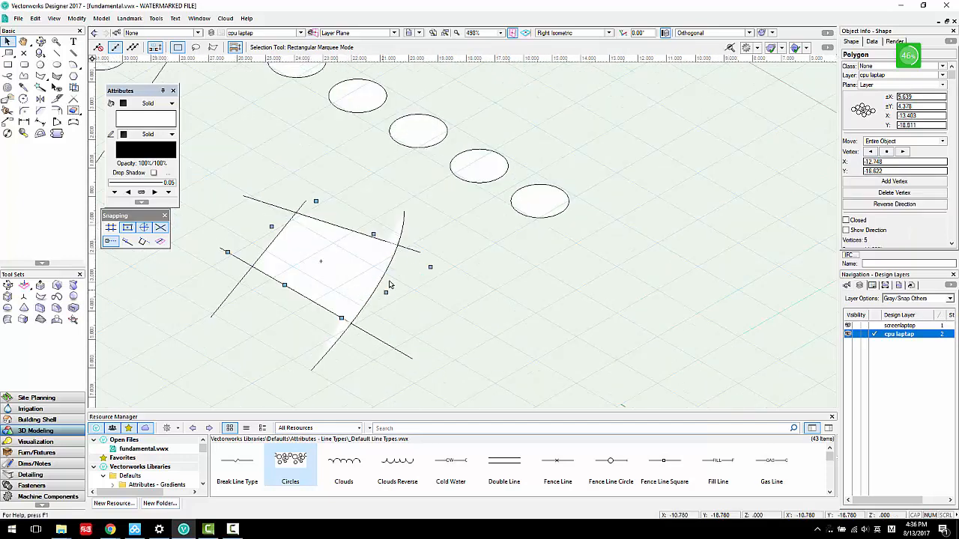
key("Delete")
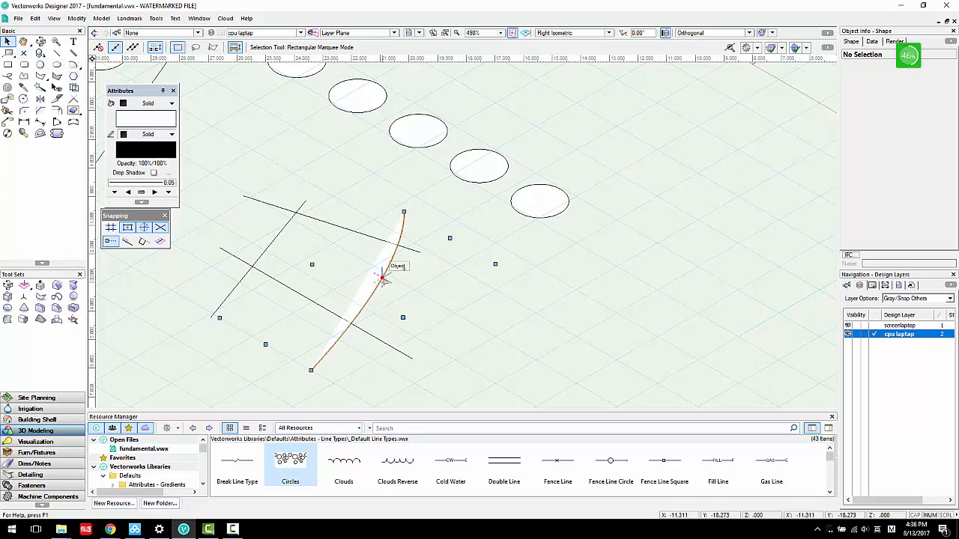
left_click(382, 279)
left_click(76, 18)
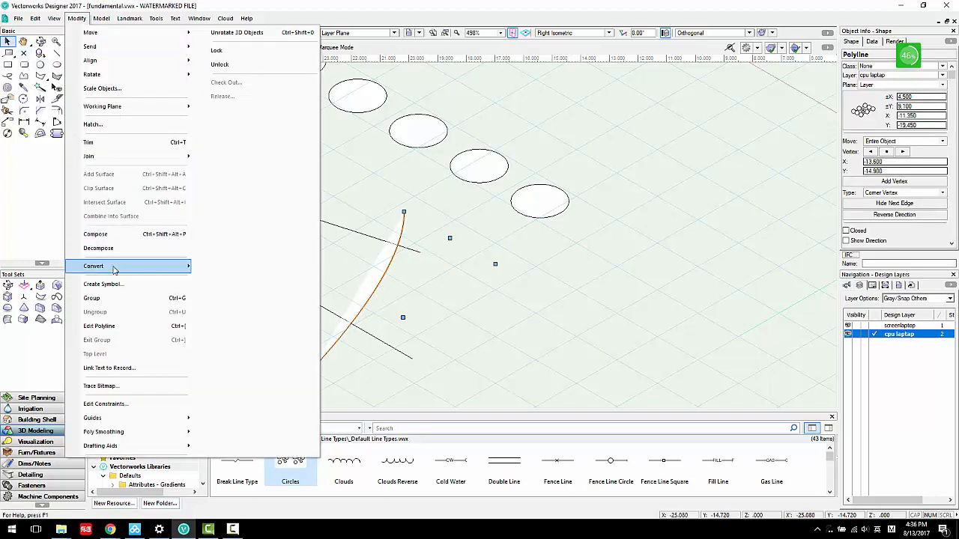
mouse_move(114, 268)
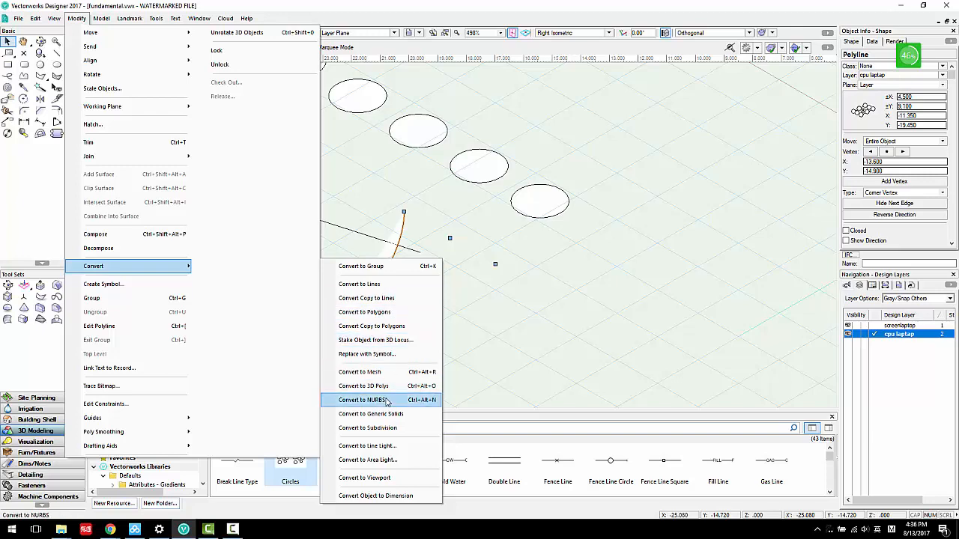
left_click(394, 288)
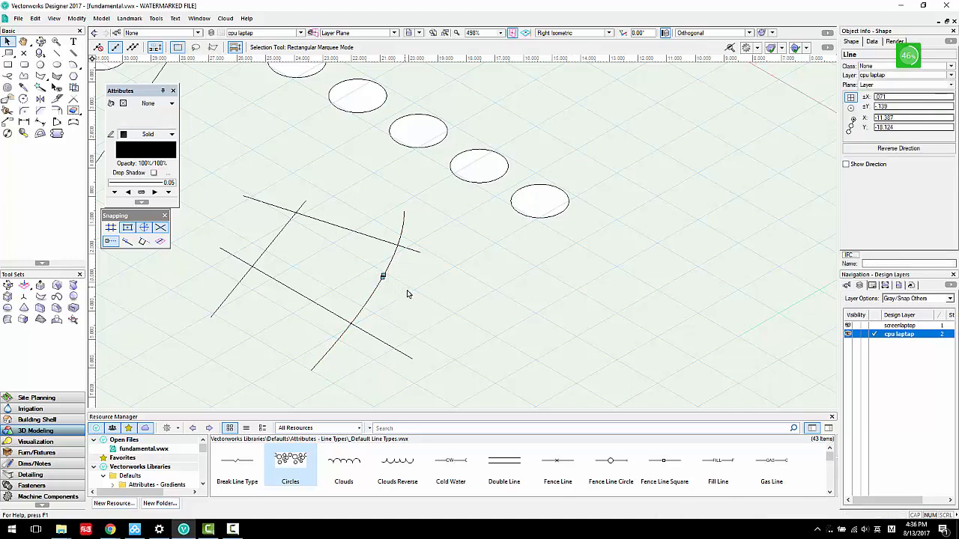
Step: Combine the three lines and the segmented curve into a surface from the enclosed area, and move the surface clear of them
left_click_drag(436, 390, 192, 184)
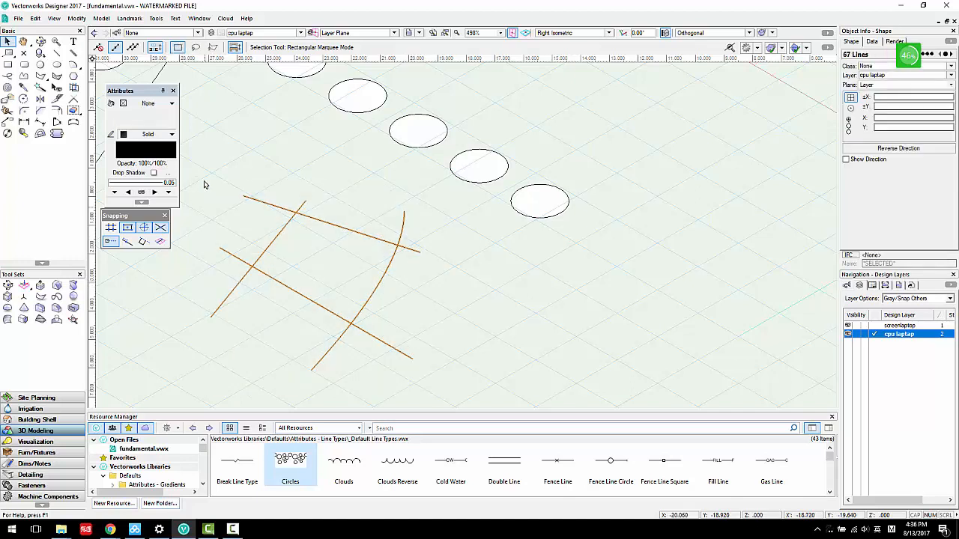
left_click(76, 18)
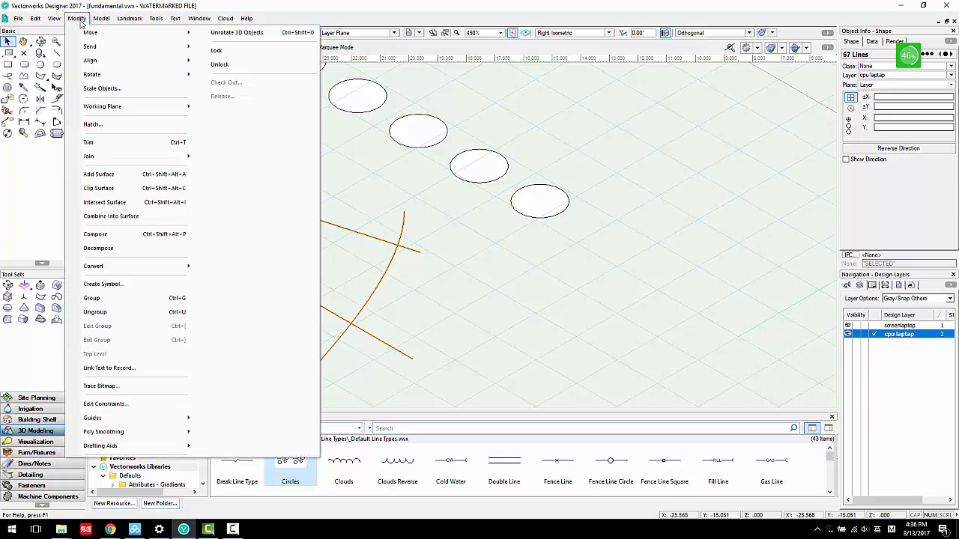
left_click(127, 217)
left_click(311, 248)
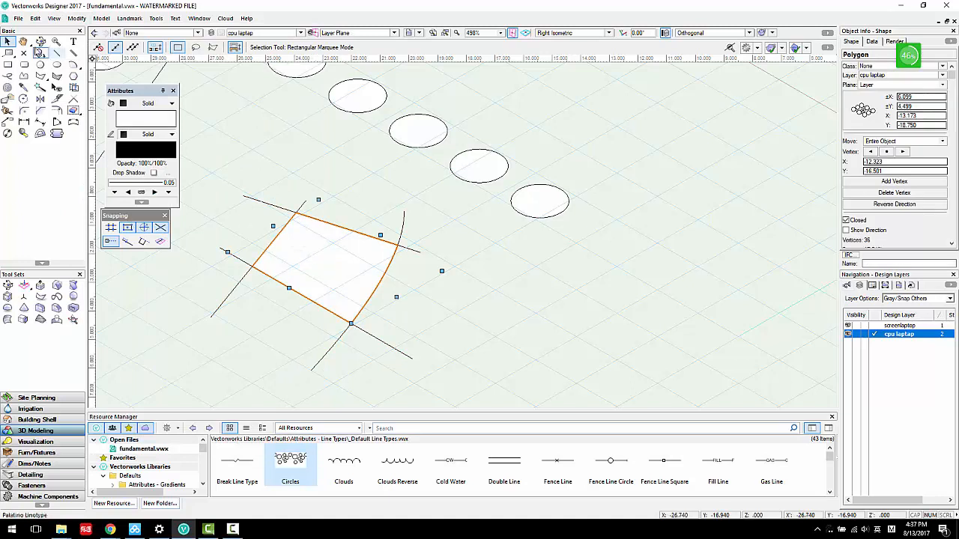
left_click_drag(322, 255, 593, 296)
Step: Remove the source lines and duplicate the combined surface so that two copies lie side by side
left_click(510, 353)
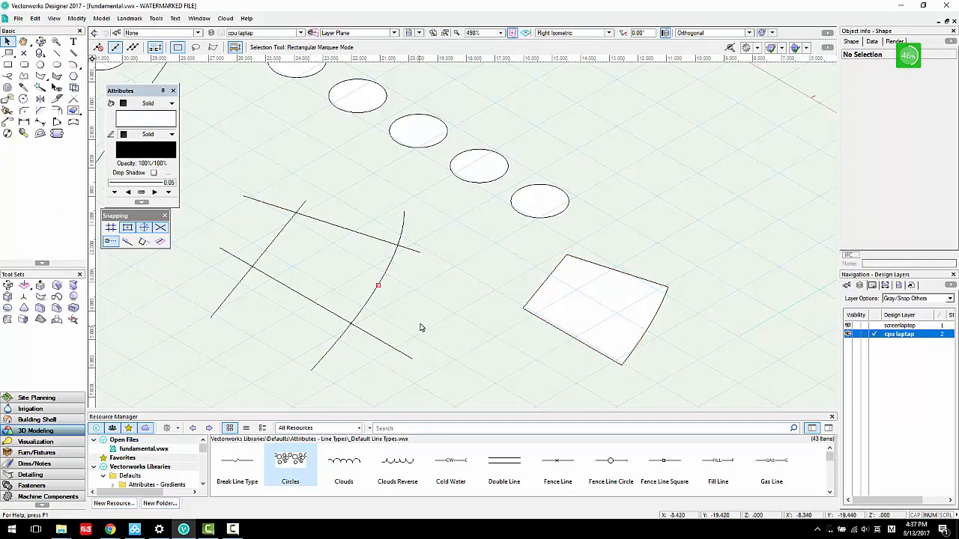
scroll(493, 325, "down", 2)
left_click_drag(562, 312, 533, 260)
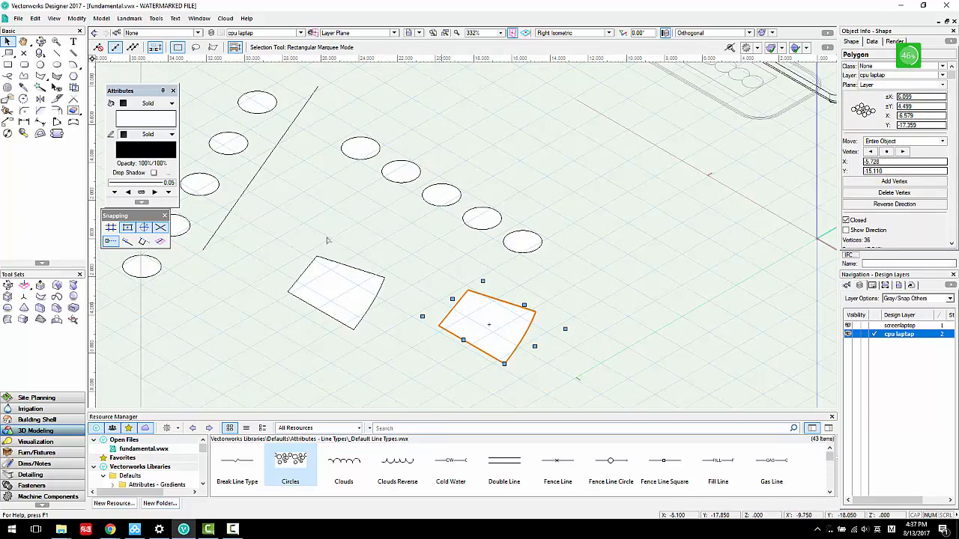
Step: Decompose the selected polygon copy into individual lines and clear the selection
left_click(77, 18)
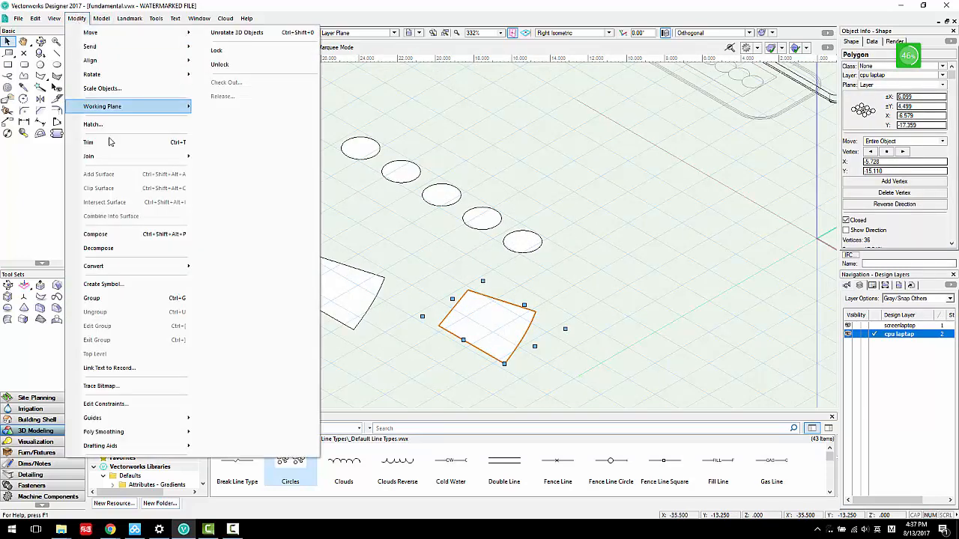
left_click(120, 248)
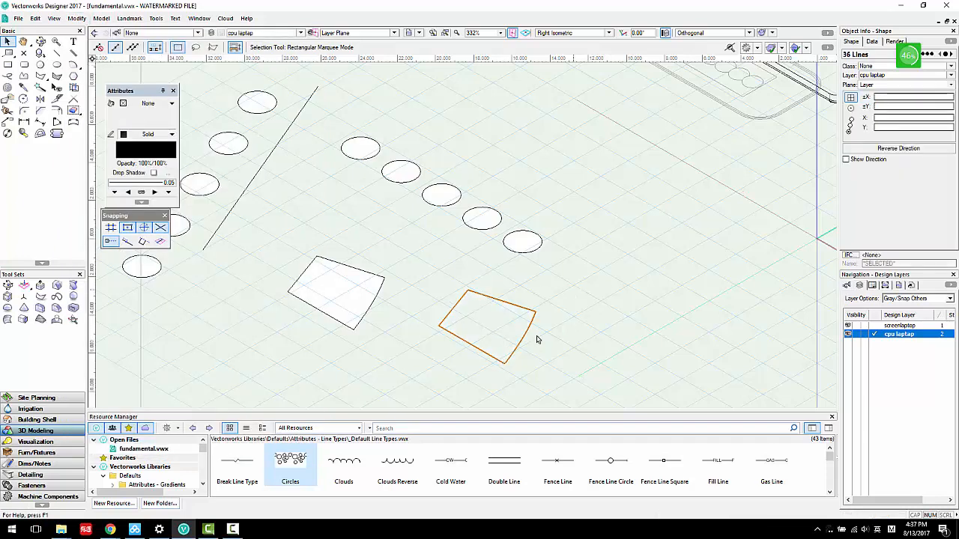
left_click(537, 340)
Step: Select individual edges of the decomposed shape, including segments of the curved side, to examine how it was split
left_click(523, 337)
left_click(531, 322)
left_click(503, 302)
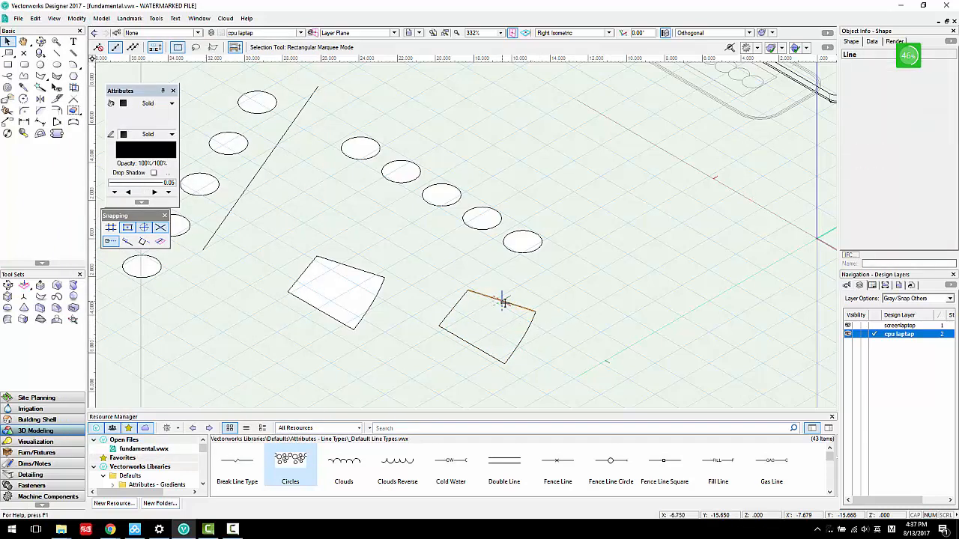
left_click(455, 308)
left_click(472, 344)
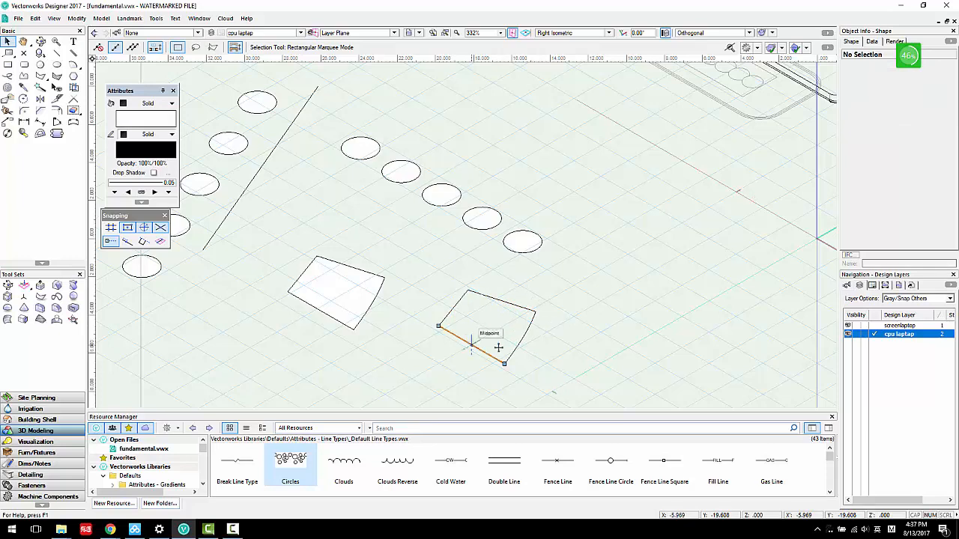
left_click_drag(561, 377, 517, 326)
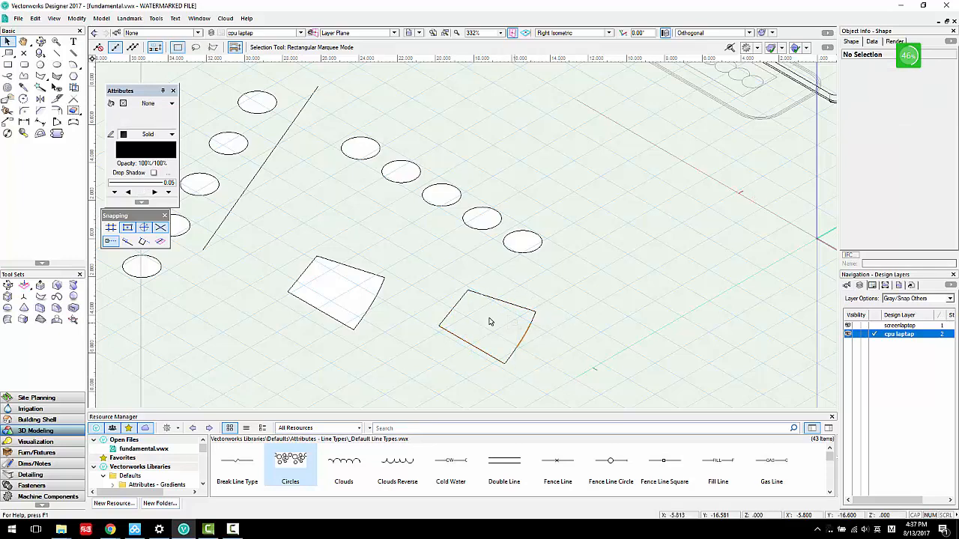
left_click(556, 322)
scroll(539, 336, "up", 1)
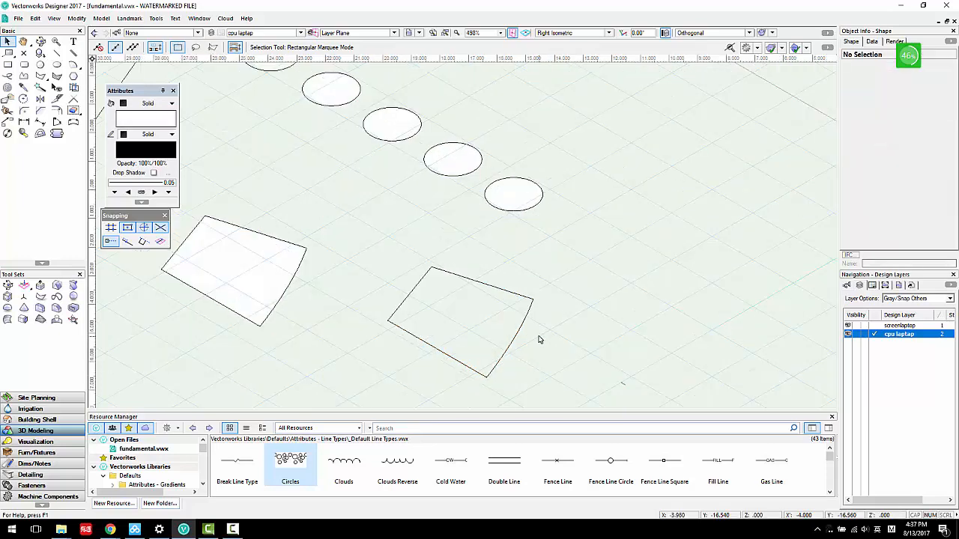
left_click(418, 285)
Step: Select all the lines of the decomposed shape and Compose them back into a single polygon
left_click_drag(364, 232, 586, 402)
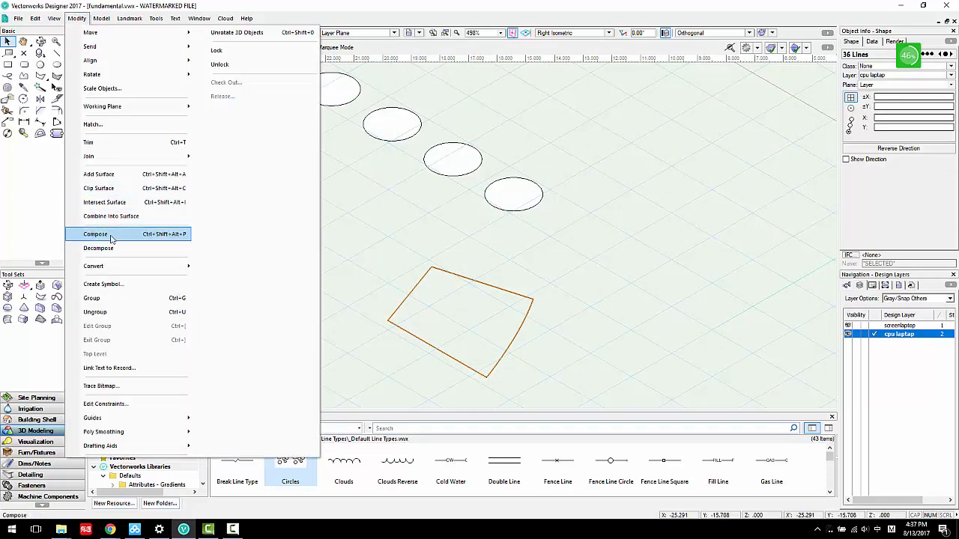
left_click(95, 233)
key("Escape")
left_click(500, 308)
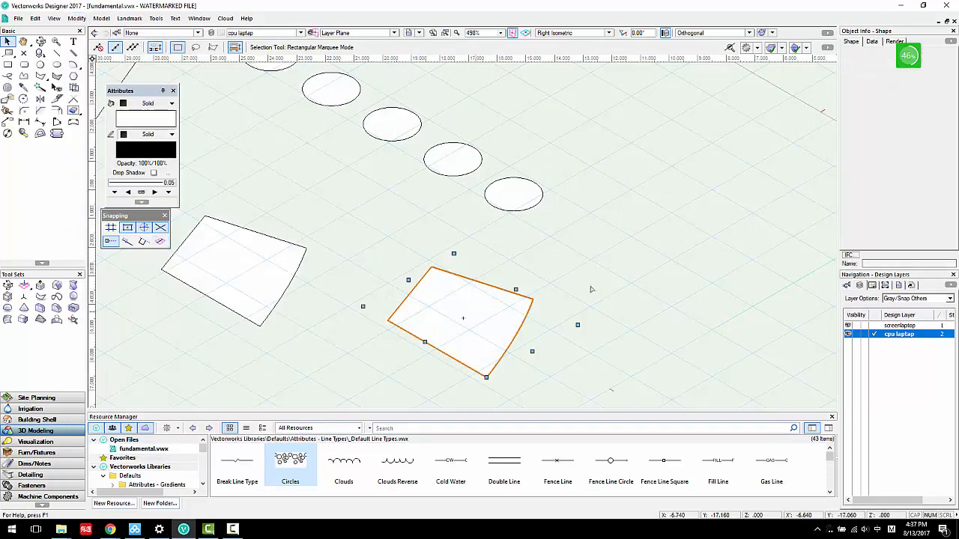
Step: Move the recomposed polygon up to overlap the last circle of the row, and shift the other polygon slightly toward the circles
left_click_drag(463, 318, 577, 212)
left_click(547, 318)
left_click(533, 283)
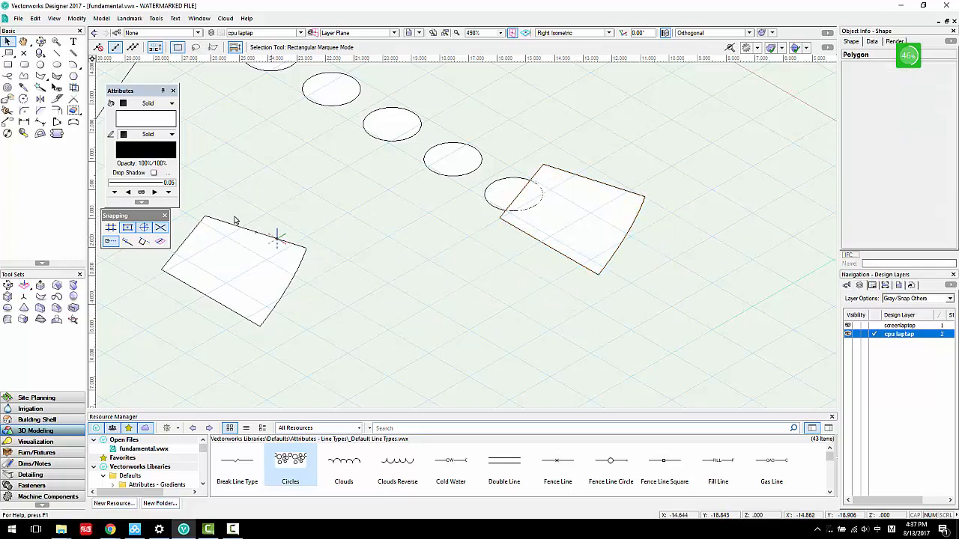
left_click_drag(261, 255, 310, 227)
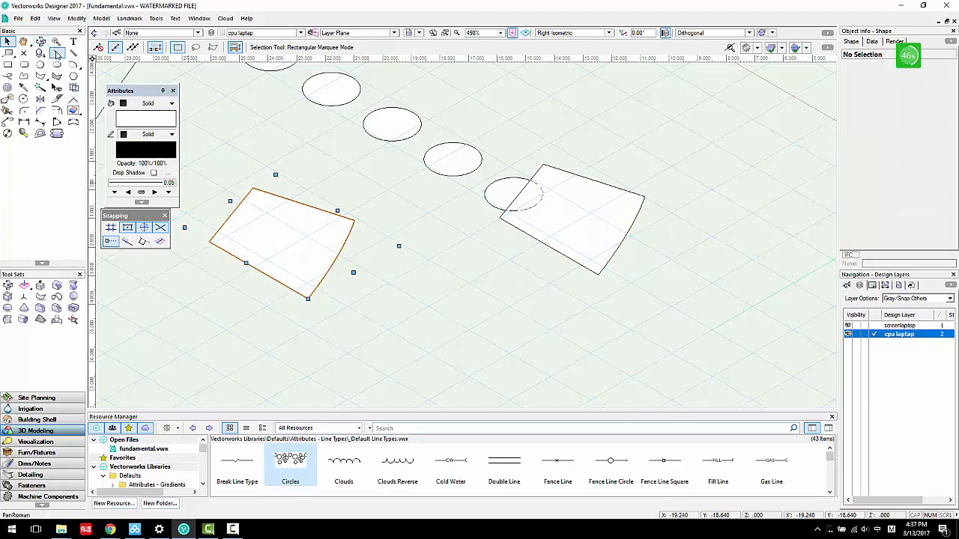
Step: Draw two lines sharing an endpoint between the two polygons, forming an open V shape
left_click(58, 54)
left_click(375, 242)
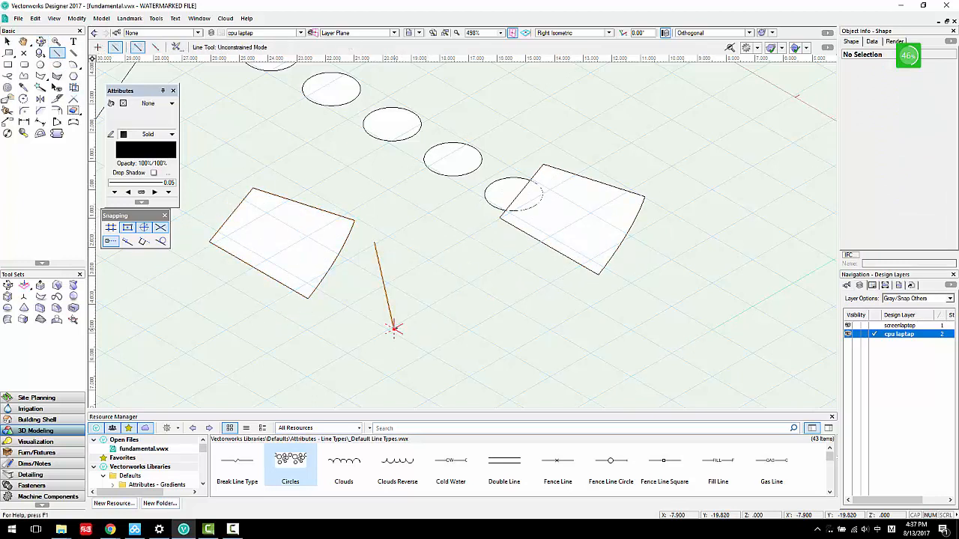
left_click(395, 328)
left_click(513, 311)
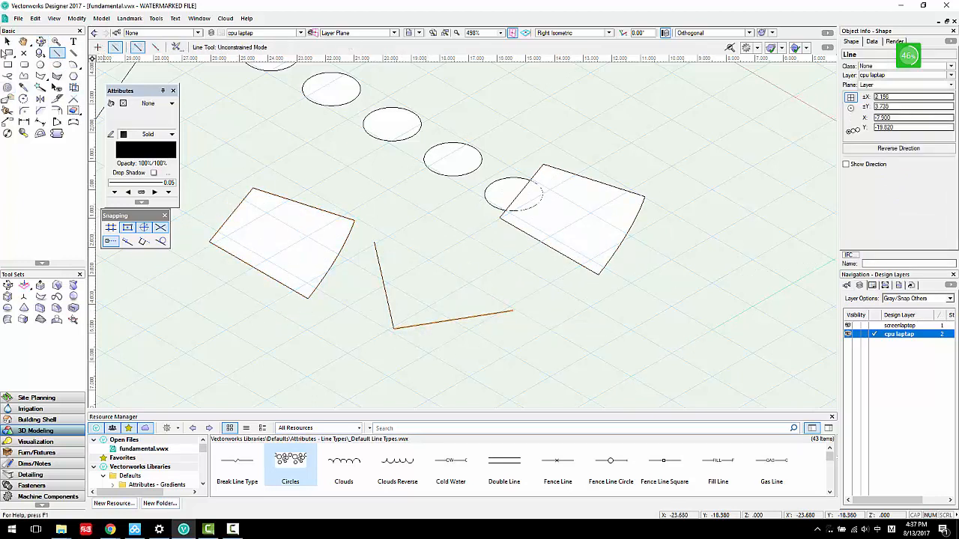
Step: Compose the two connected V-shaped lines into a single open polygon and move it slightly toward the polygon overlapping the last circle
left_click(7, 43)
left_click_drag(467, 365, 363, 299)
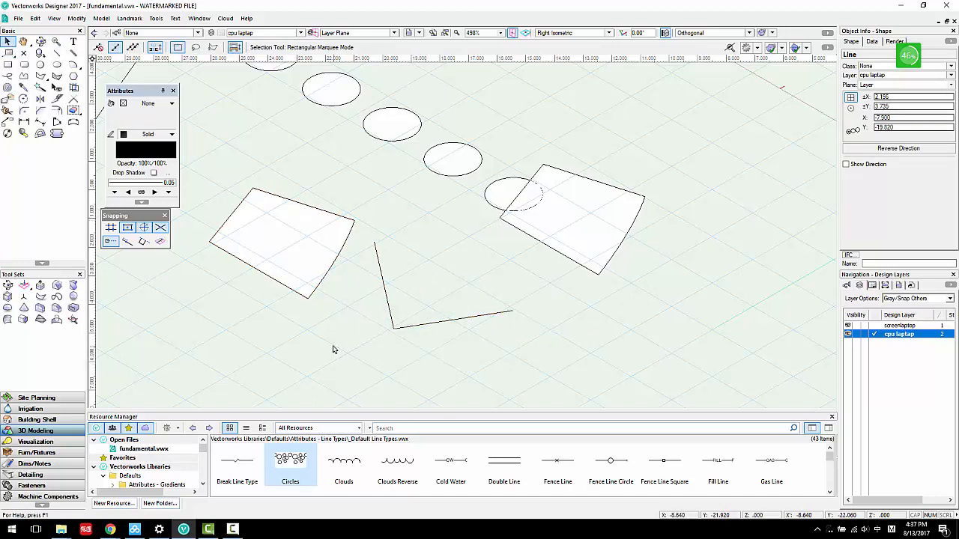
key("ctrl+a")
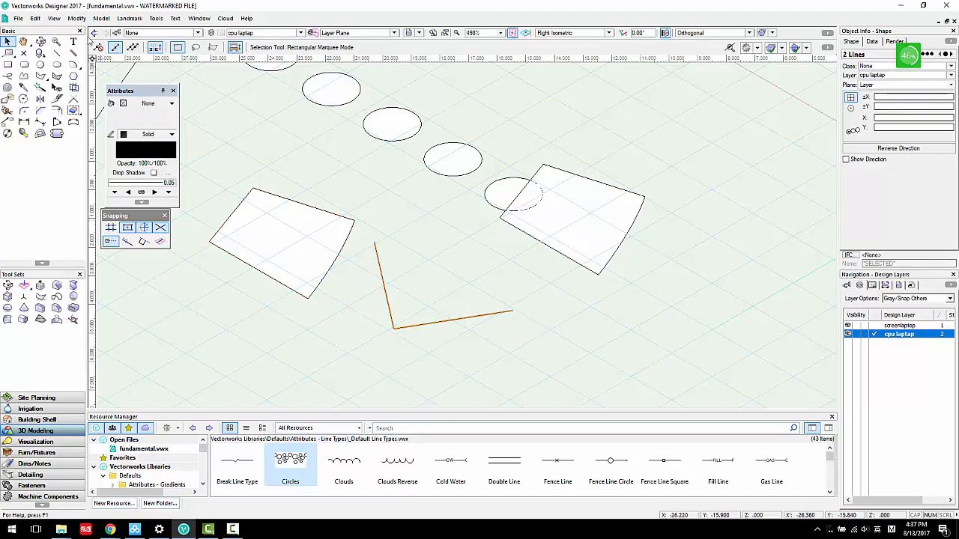
left_click(96, 18)
left_click(97, 233)
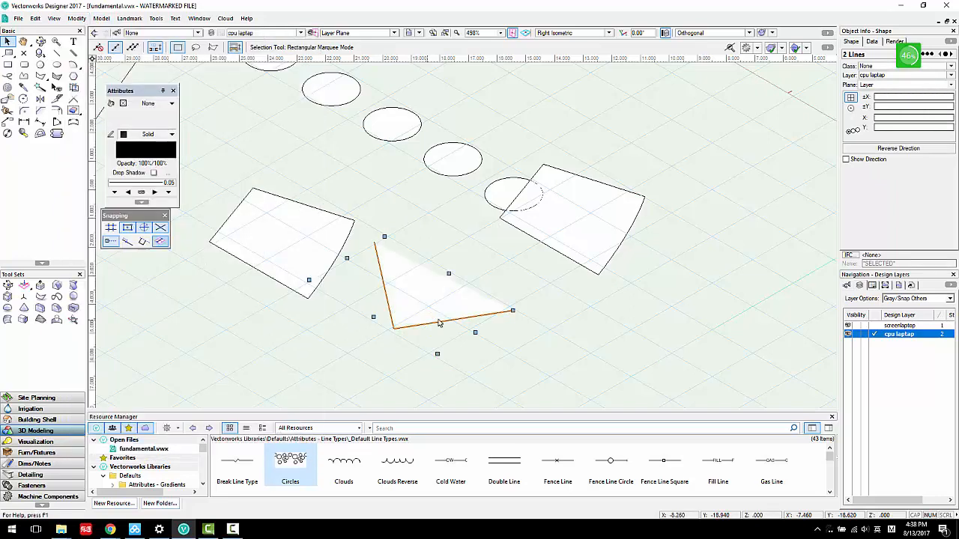
left_click(450, 254)
left_click_drag(412, 303, 467, 314)
left_click(493, 276)
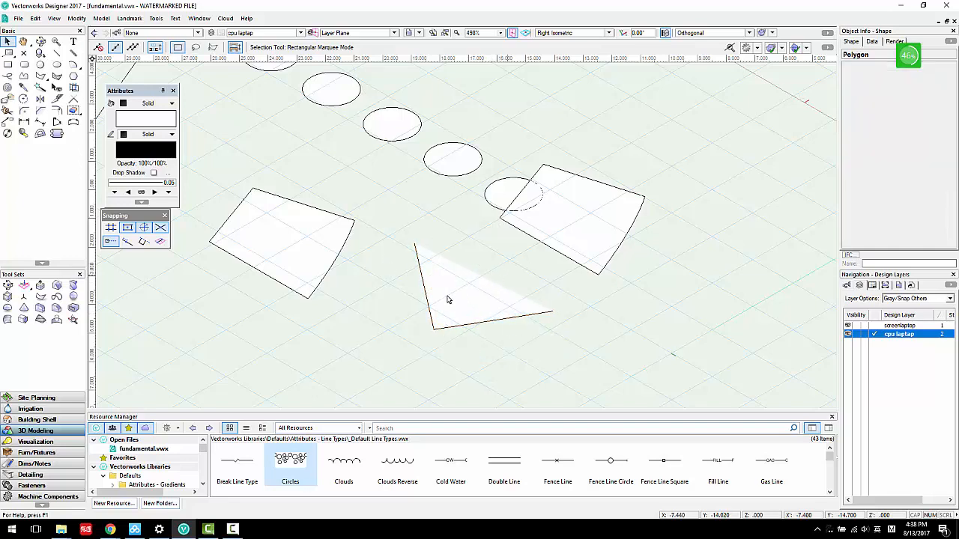
Step: Try merging the last circle with the polygon overlapping it twice using Add Surface, undoing each merge
middle_click_drag(447, 300, 359, 336)
scroll(473, 238, "up", 2)
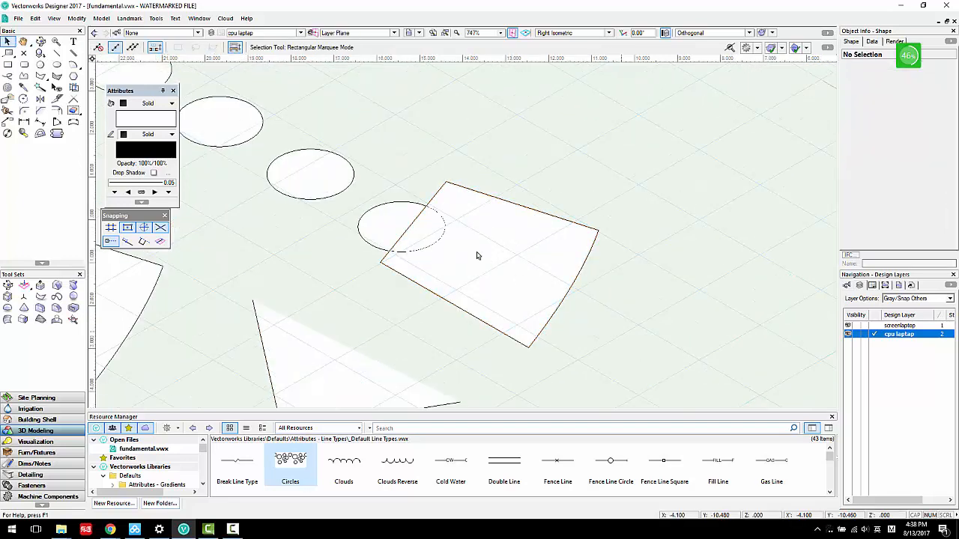
left_click_drag(377, 184, 400, 191)
left_click(77, 19)
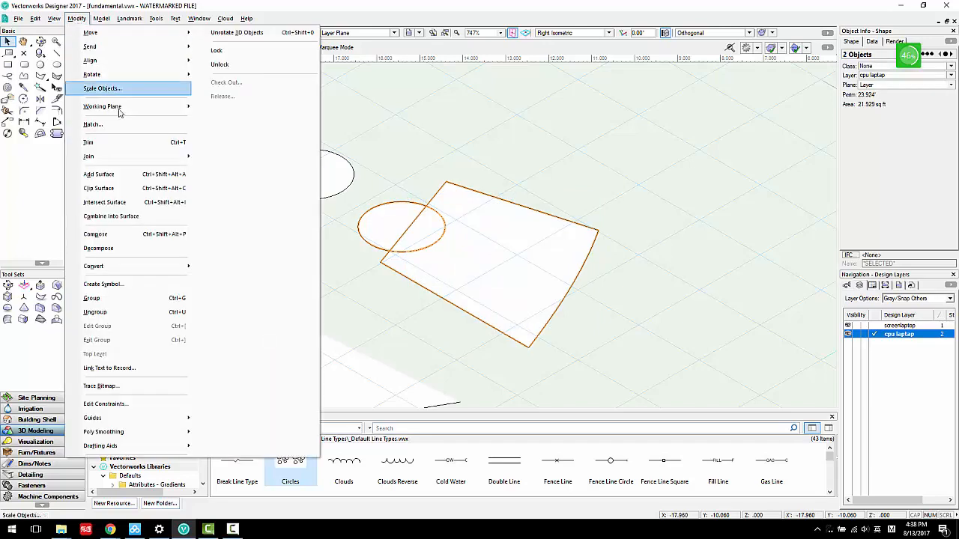
left_click(120, 174)
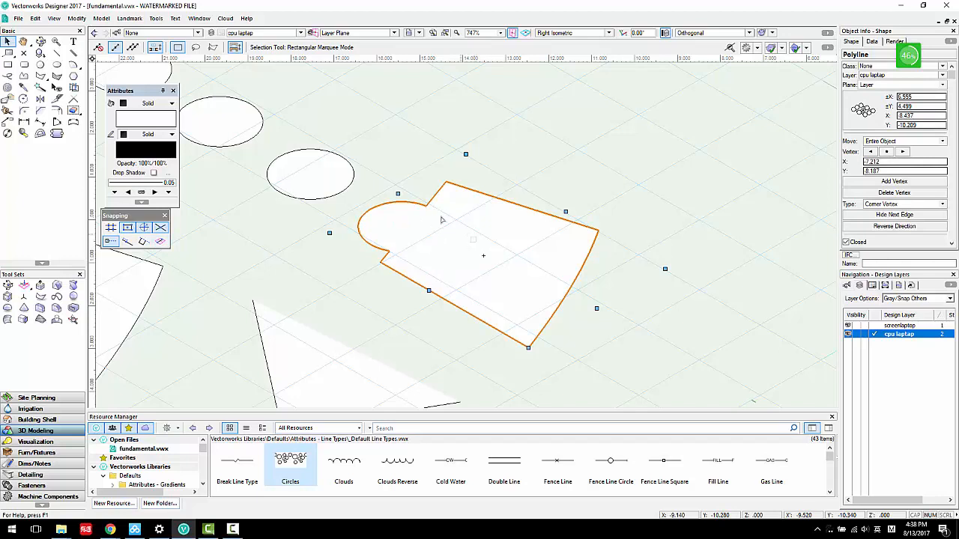
key("ctrl+z")
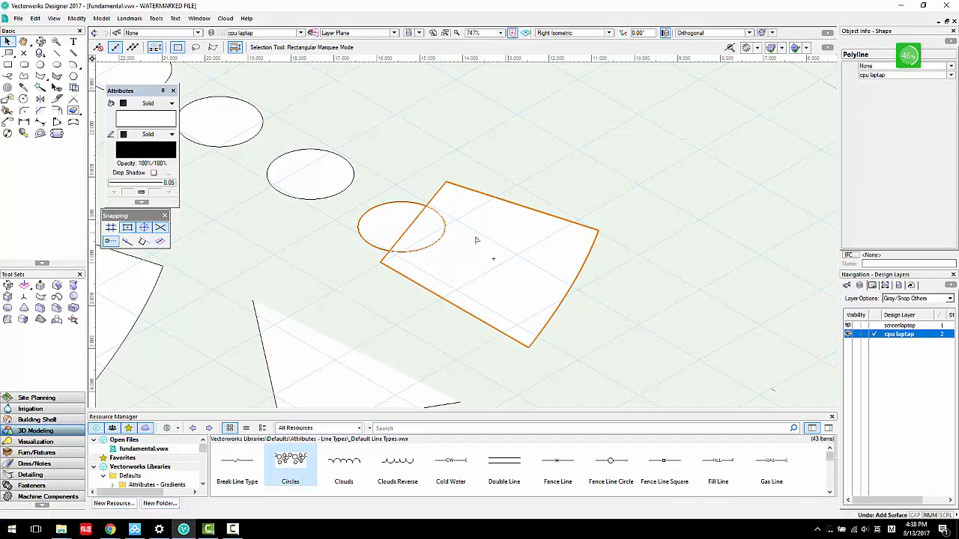
right_click(439, 230)
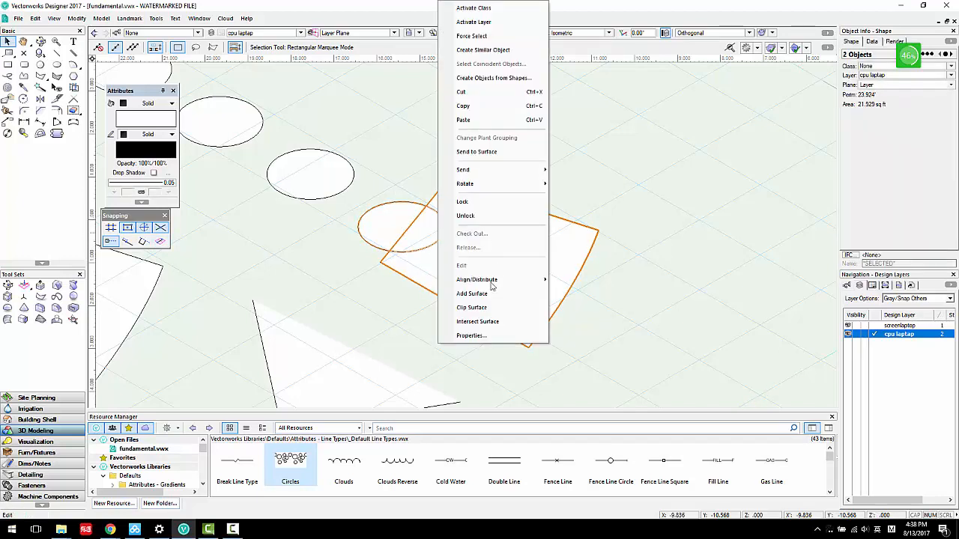
left_click(491, 293)
key("ctrl+z")
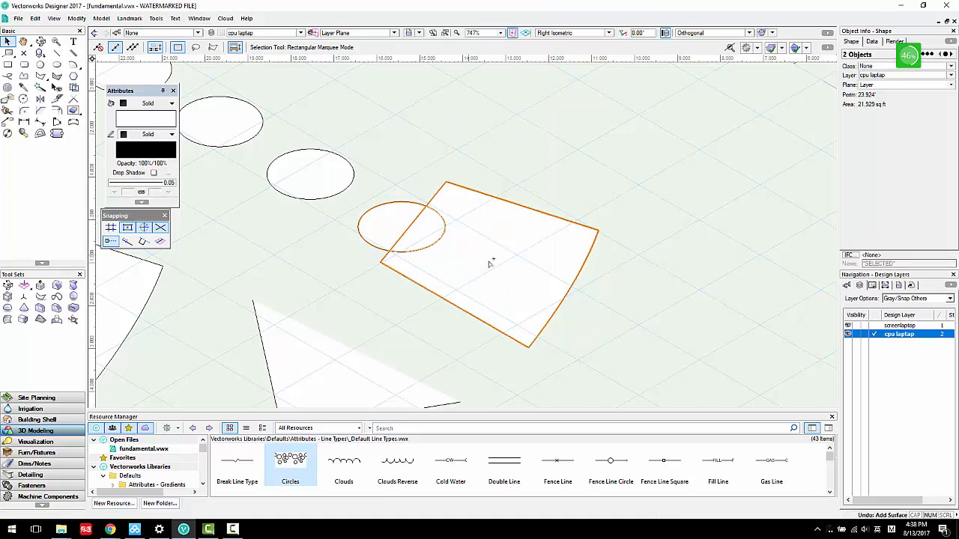
Step: Try Clip Surface on the last circle and the polygon lying in front of it, and undo the clip
right_click(477, 258)
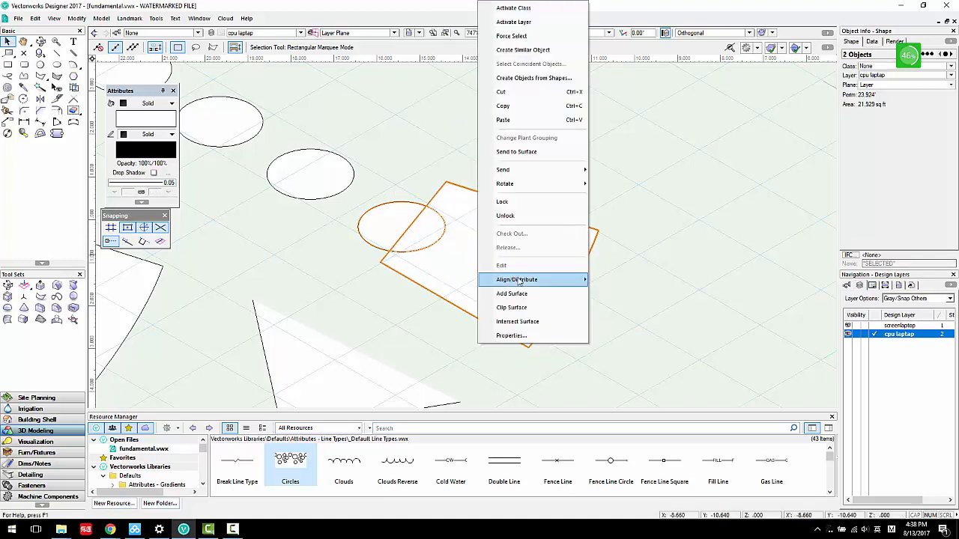
left_click(511, 308)
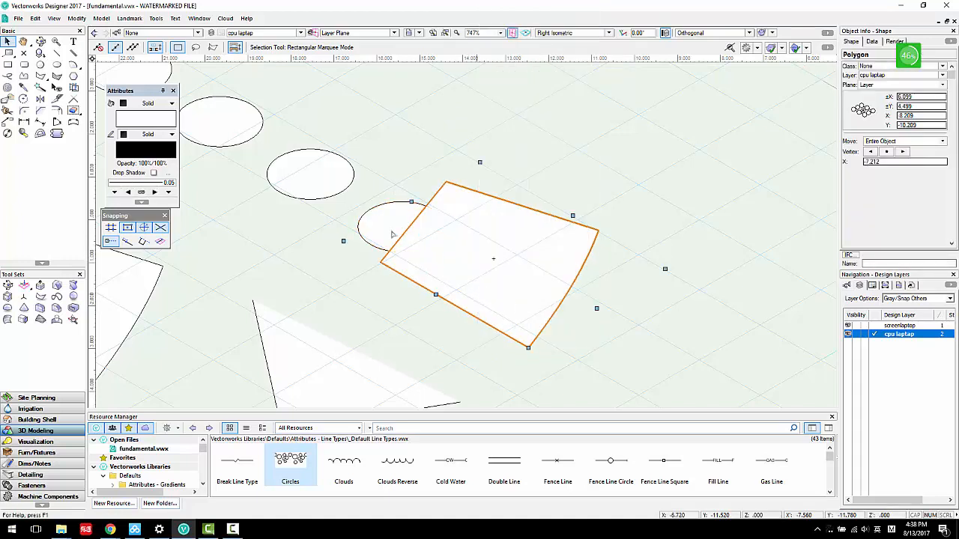
left_click(411, 232, "shift")
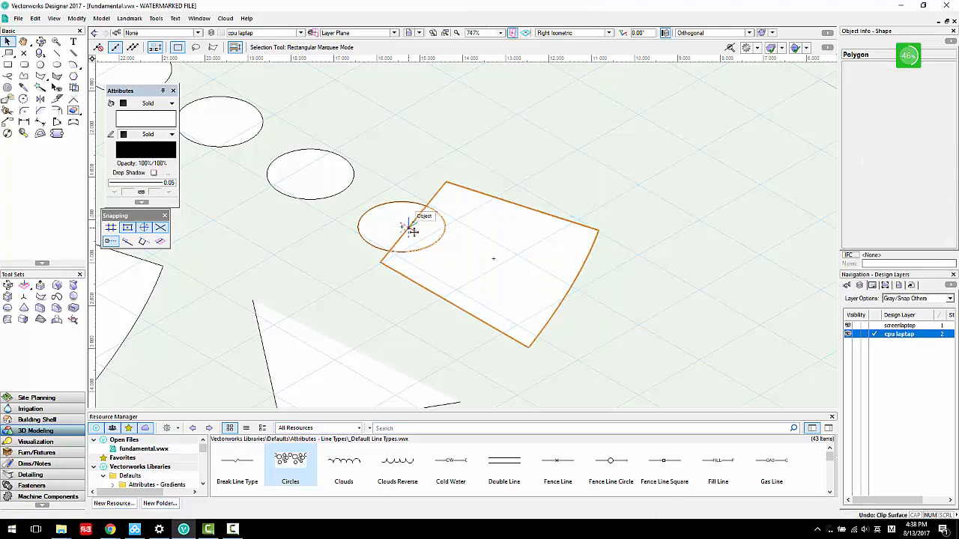
Step: Create the overlap of the last circle and the polygon with Intersect Surface, move that piece outside both shapes, and undo the changes
right_click(434, 236)
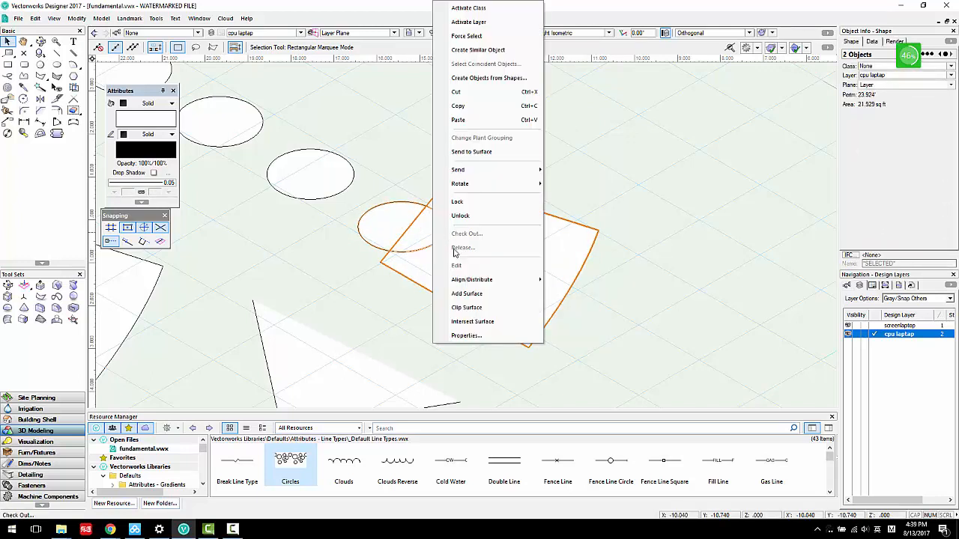
left_click(475, 323)
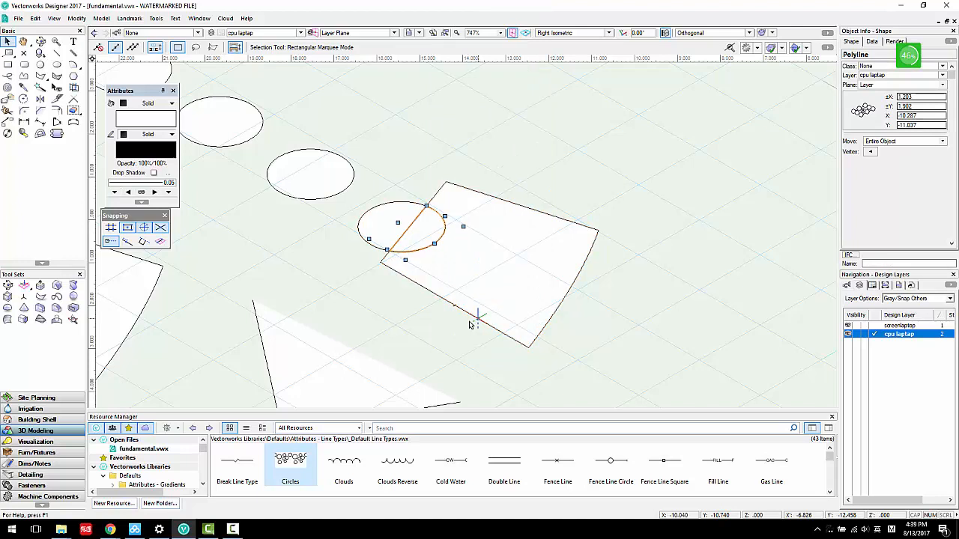
left_click(413, 169)
left_click(425, 230)
left_click_drag(425, 230, 560, 126)
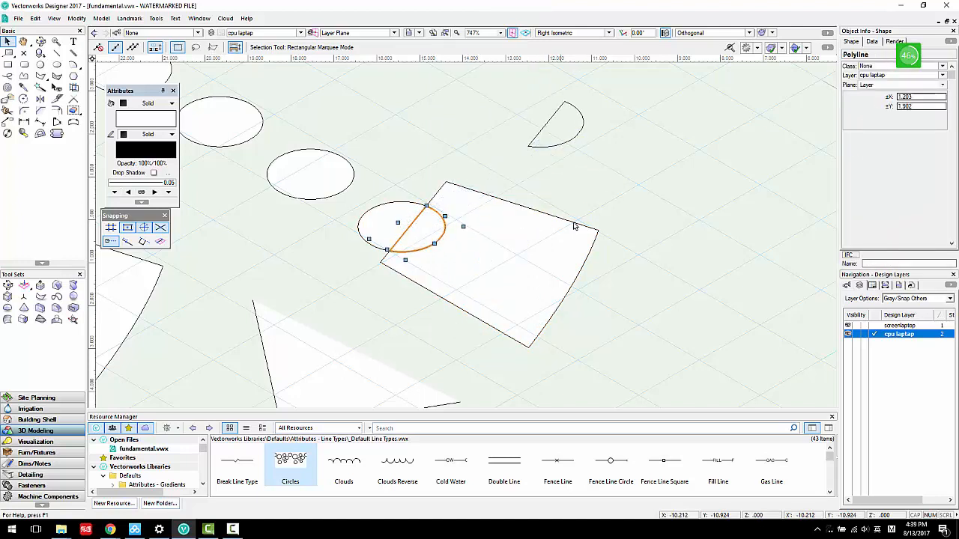
key("ctrl+z")
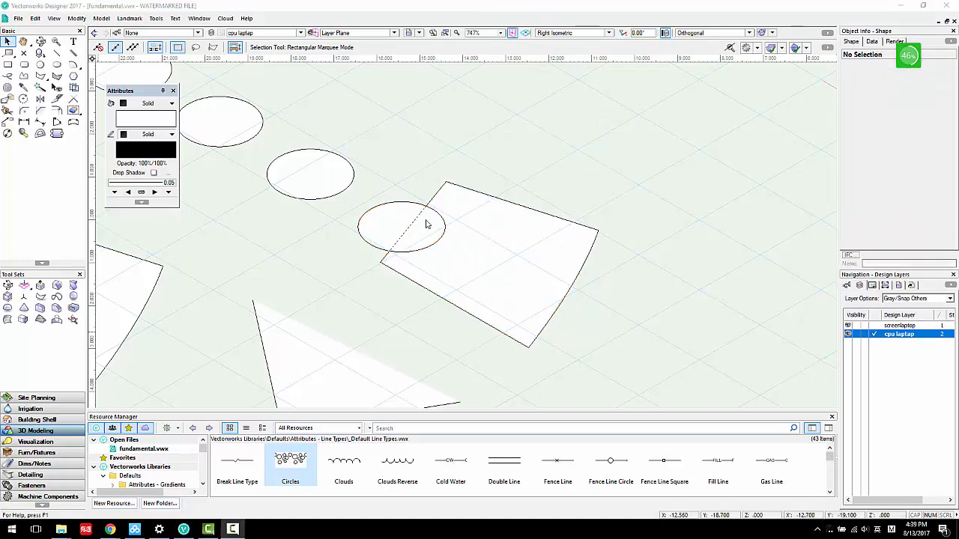
Step: Cut the polygon with the overlapping circle in front of it using Clip Surface
left_click(426, 225)
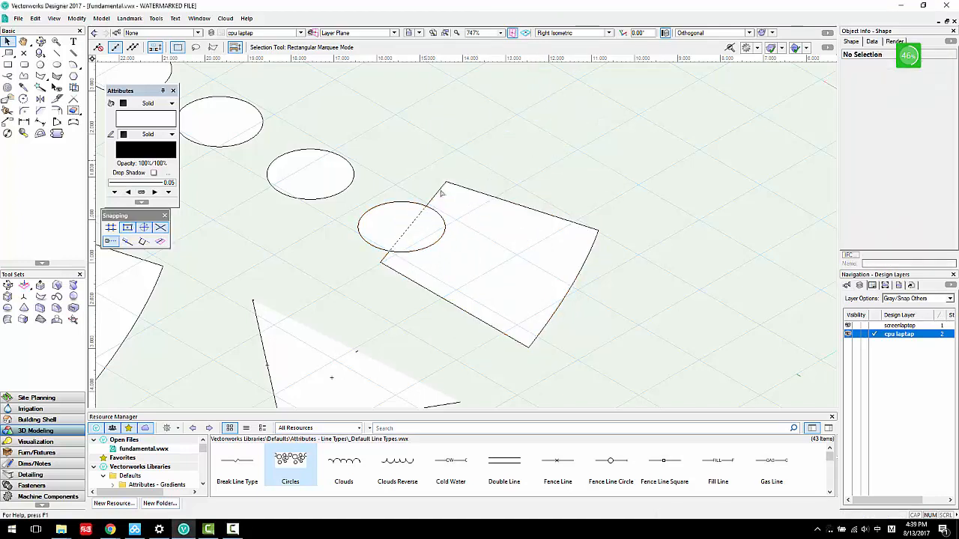
left_click(387, 209)
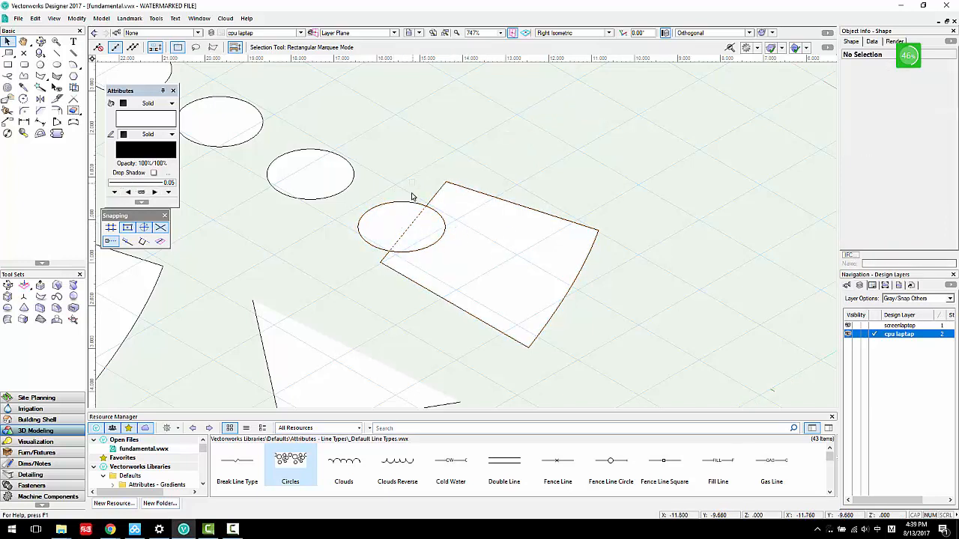
left_click(395, 217)
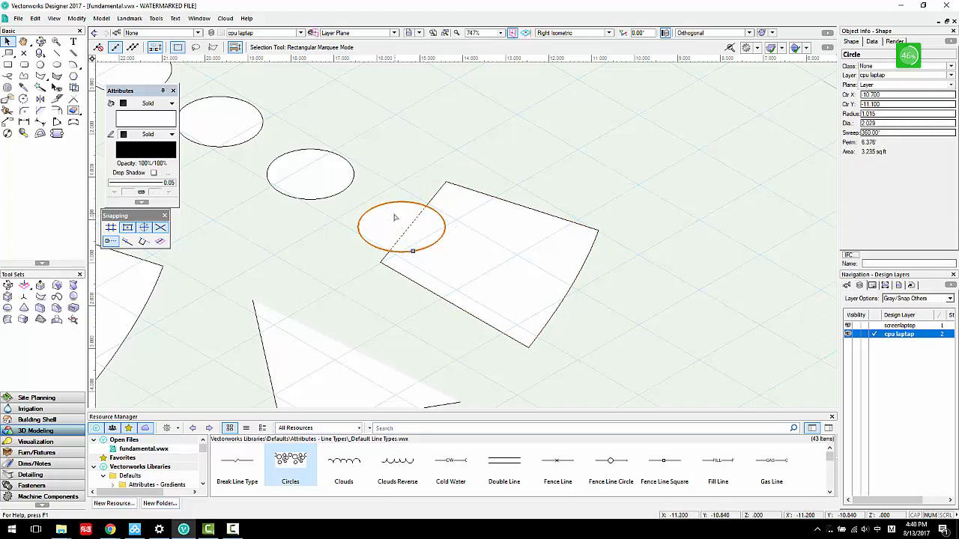
right_click(395, 218)
left_click(424, 174)
left_click(488, 221, "shift")
right_click(485, 237)
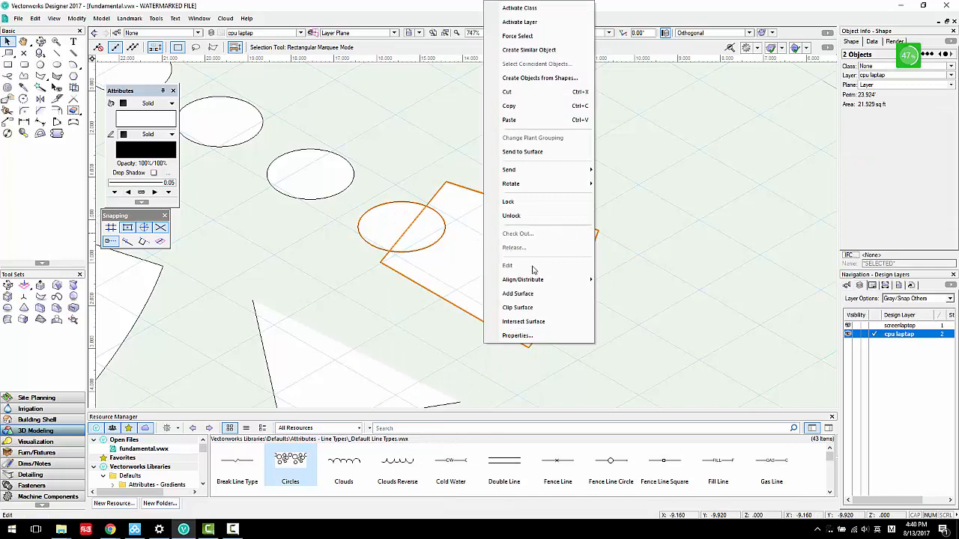
left_click(527, 307)
left_click(561, 202)
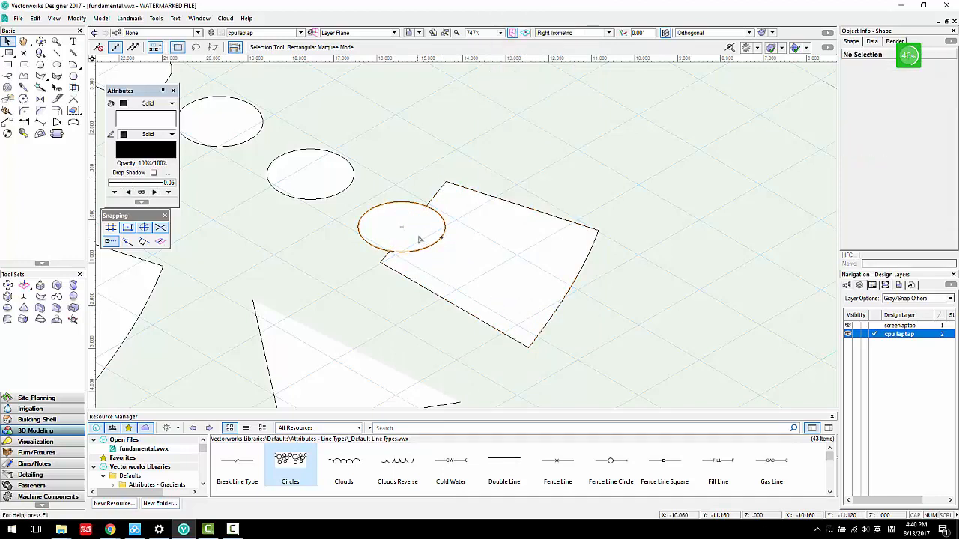
Step: Move the circle off the notched polygon, and undo both the move and the Clip Surface
left_click_drag(422, 234, 384, 228)
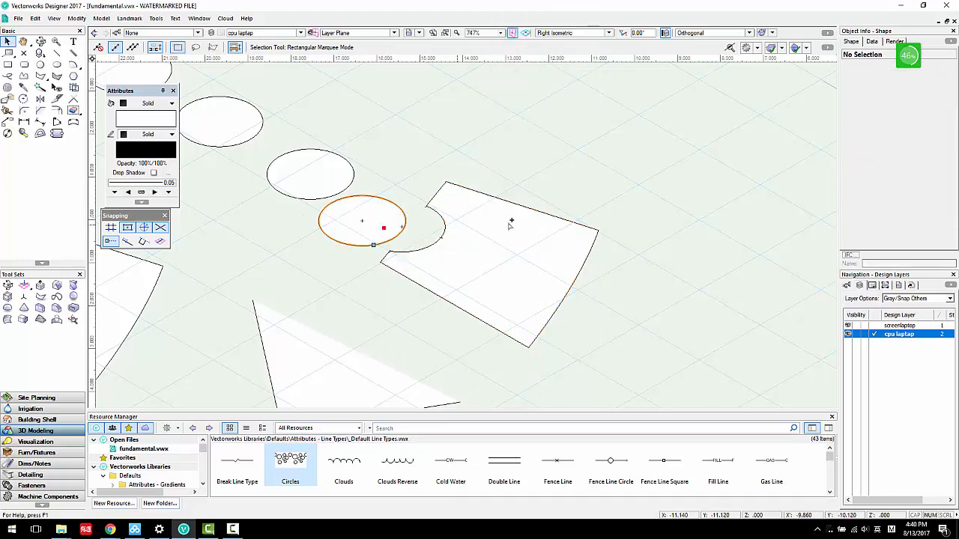
key("ctrl+z")
key("ctrl+z")
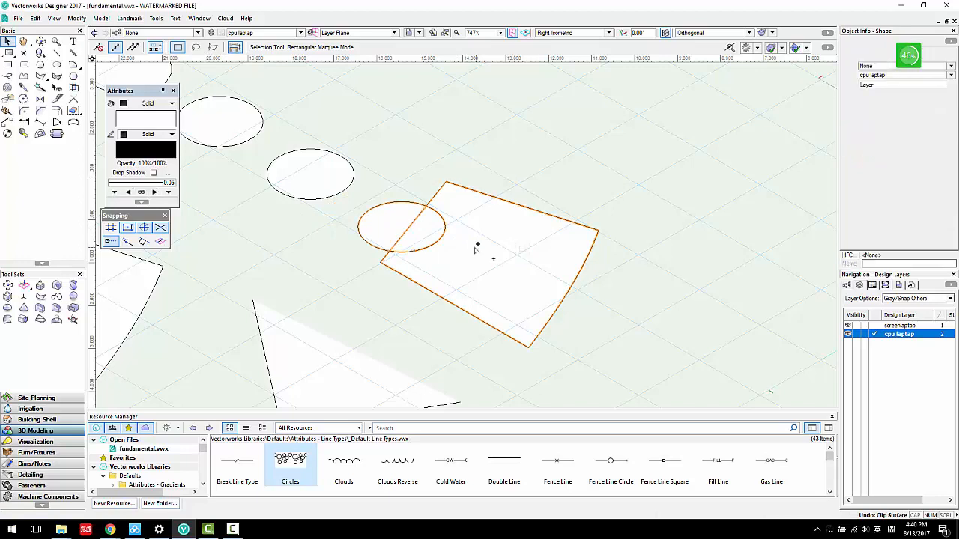
Step: Send the last circle to the back, behind the overlapping polygon
left_click(377, 181)
right_click(390, 225)
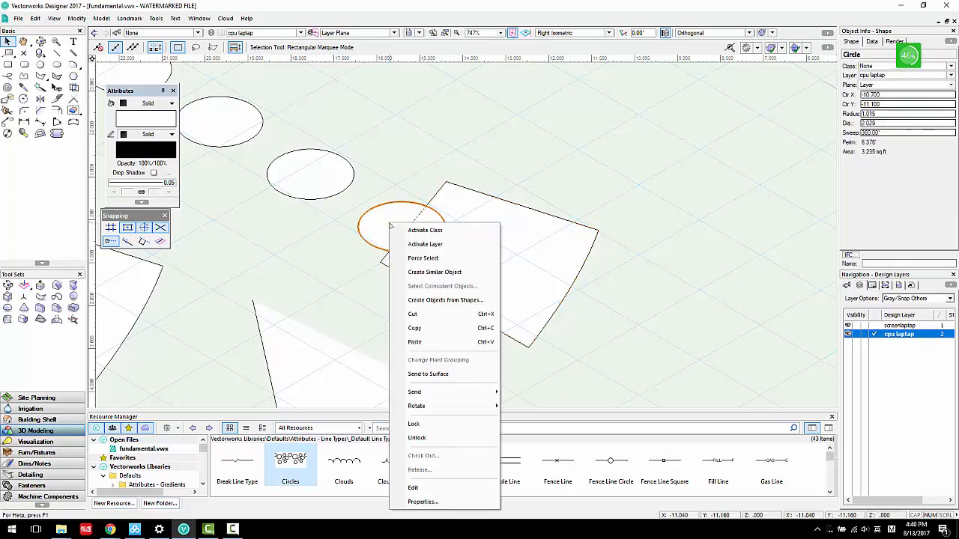
mouse_move(443, 398)
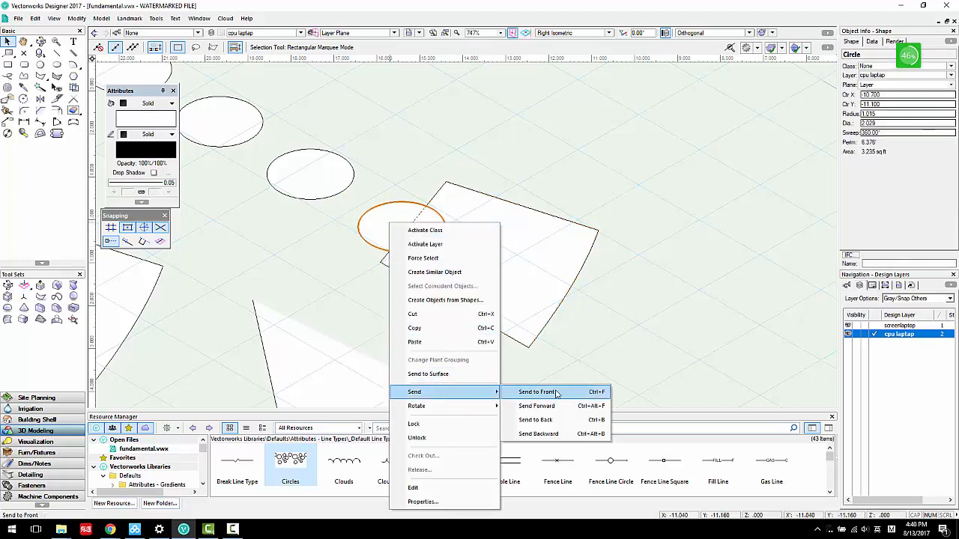
left_click(558, 421)
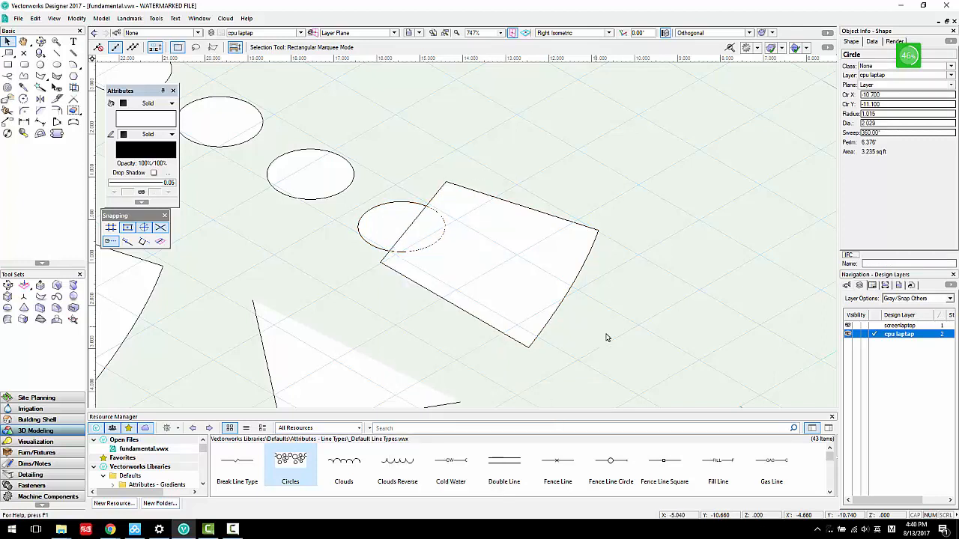
Step: Trim the circle with the polygon now in front of it using Clip Surface
left_click_drag(610, 338, 388, 196)
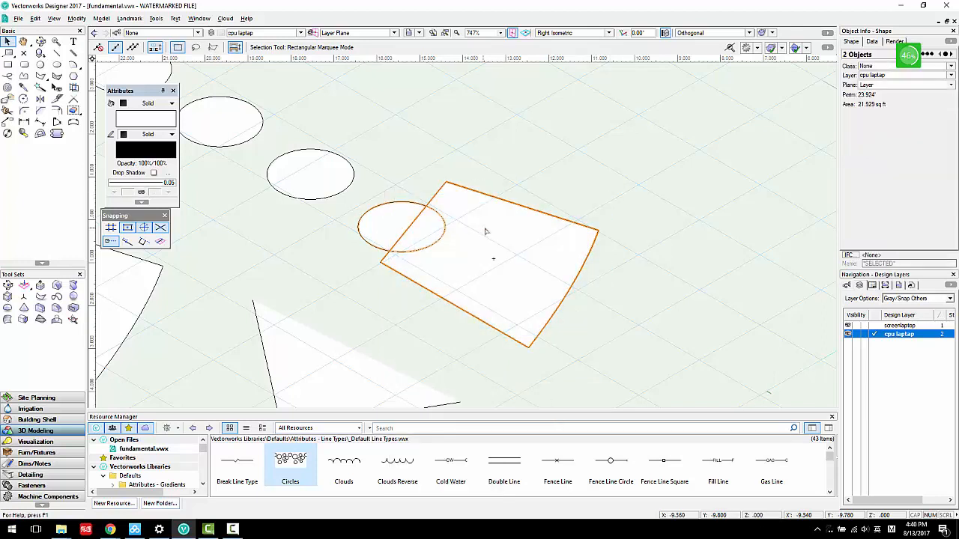
right_click(486, 229)
left_click(529, 307)
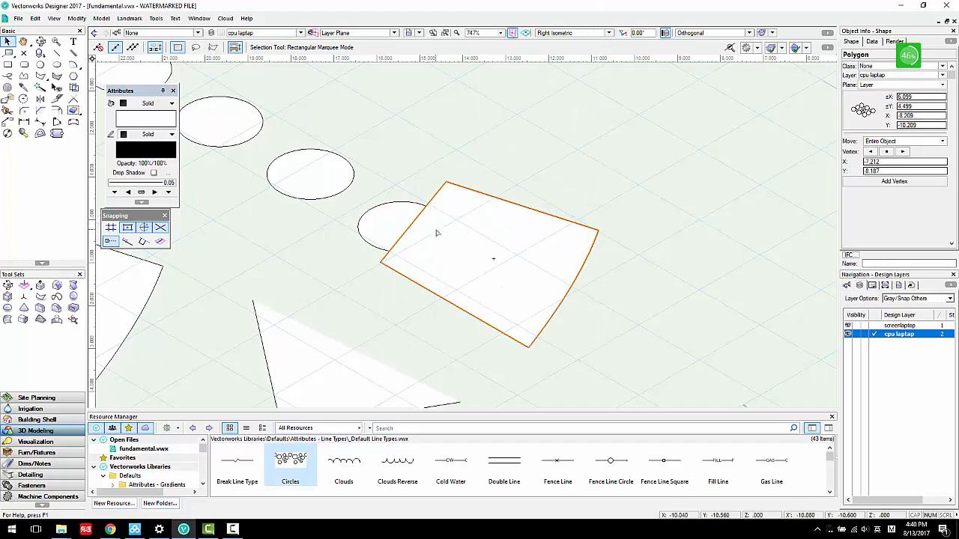
Step: Move the remaining partial circle away from the polygon, and undo the move
left_click_drag(385, 214, 276, 257)
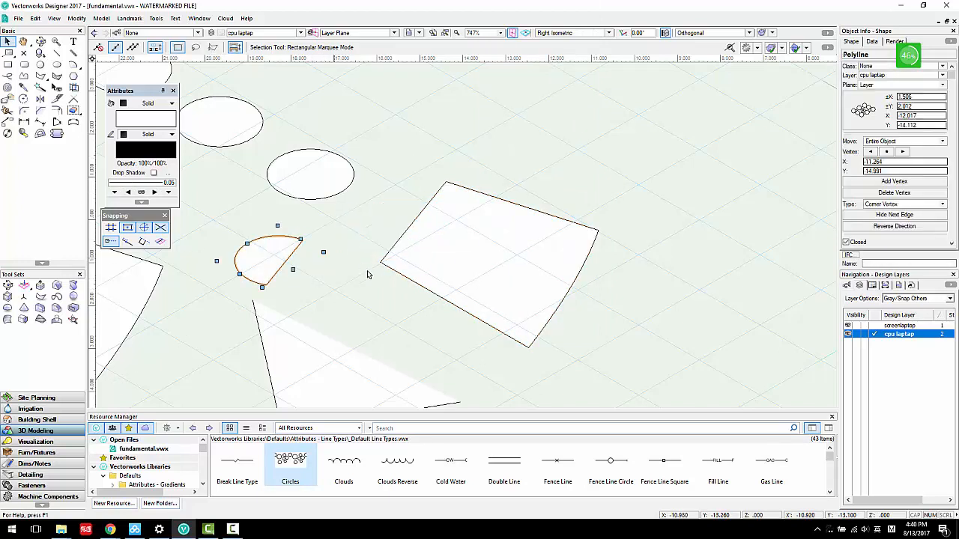
key("ctrl+z")
left_click(516, 170)
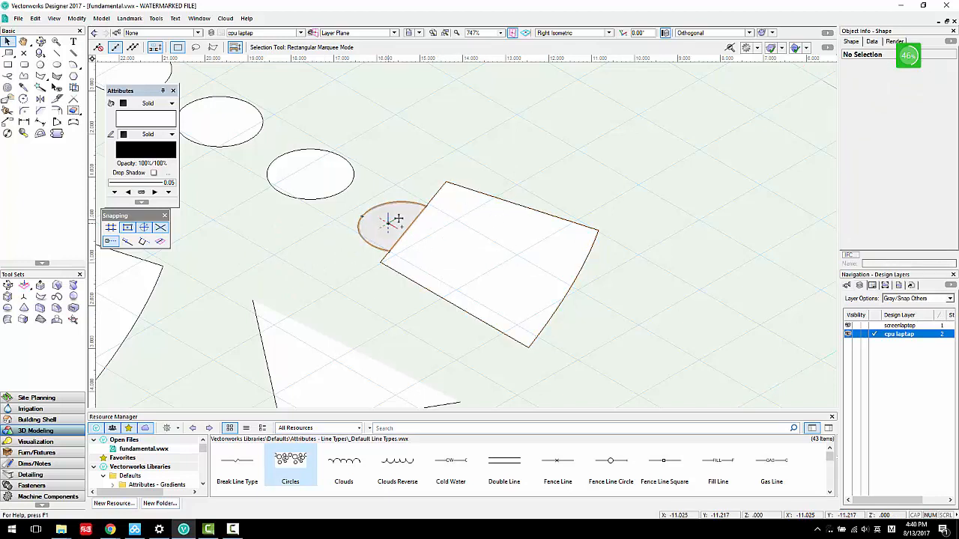
left_click(77, 18)
mouse_move(102, 20)
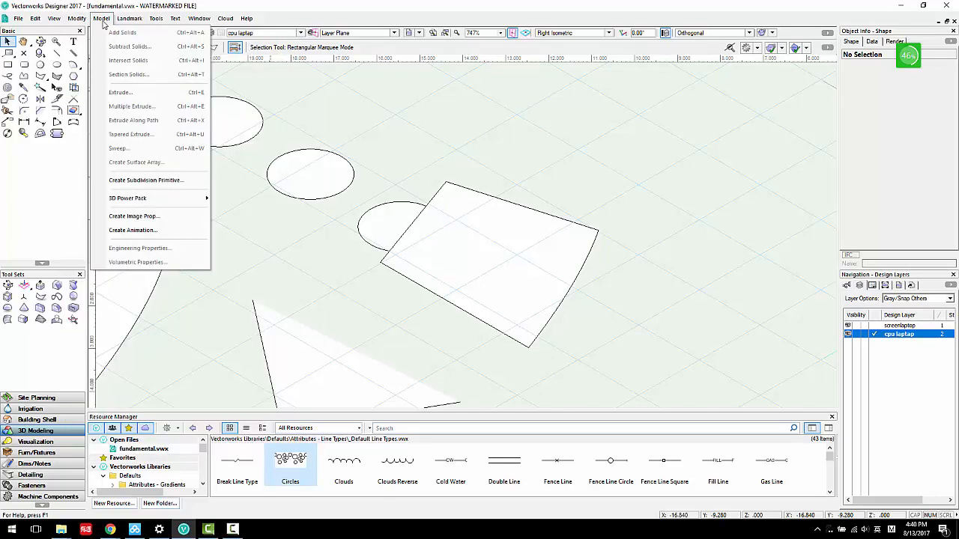
left_click(428, 147)
Step: Delete both rows of circles, the straight line, the V-shaped polygon, the partial circle and the separate curved-side polygon, keeping only the polygon used for clipping
scroll(459, 249, "down", 4)
middle_click_drag(429, 259, 410, 256)
scroll(410, 256, "up", 1)
left_click_drag(468, 288, 301, 134)
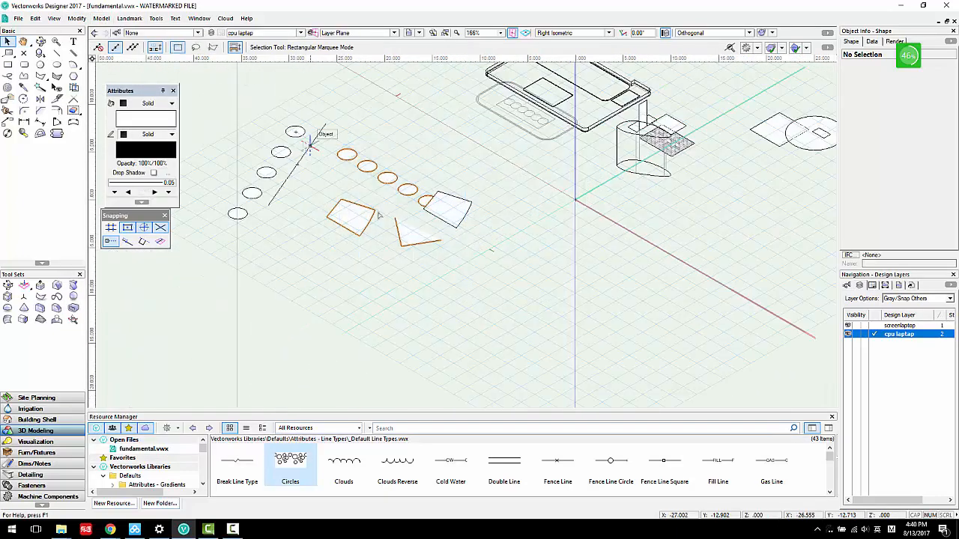
key("Delete")
left_click_drag(349, 263, 198, 111)
key("Delete")
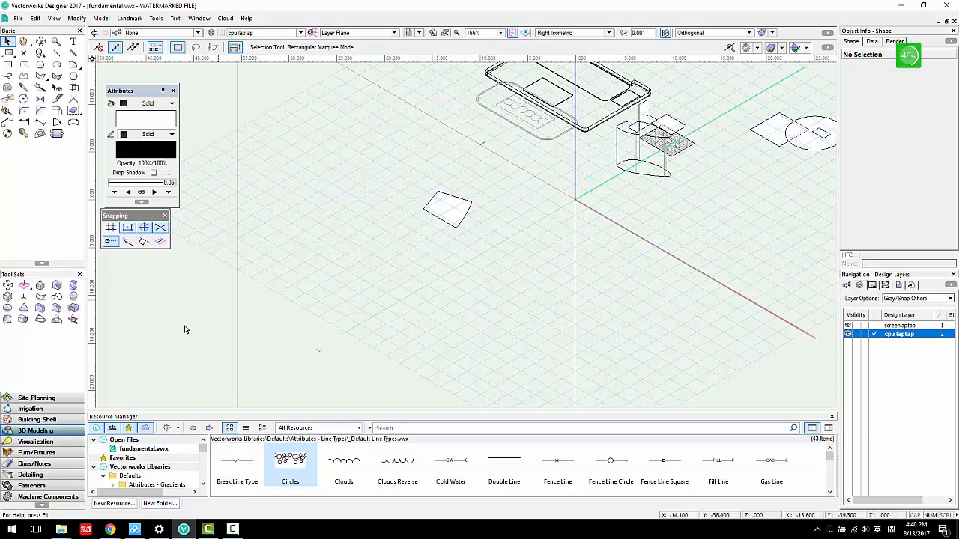
left_click(57, 297)
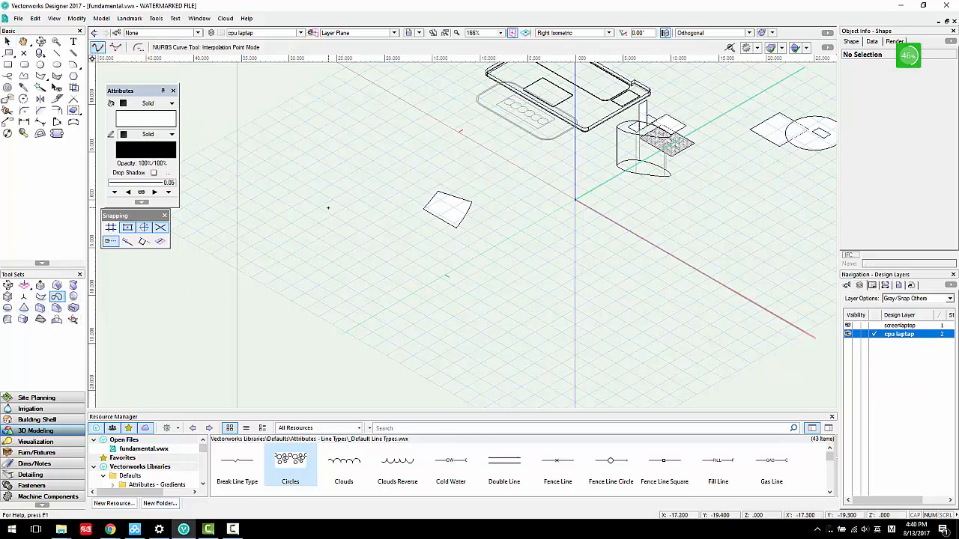
scroll(333, 210, "up", 2)
left_click(306, 190)
left_click(354, 241)
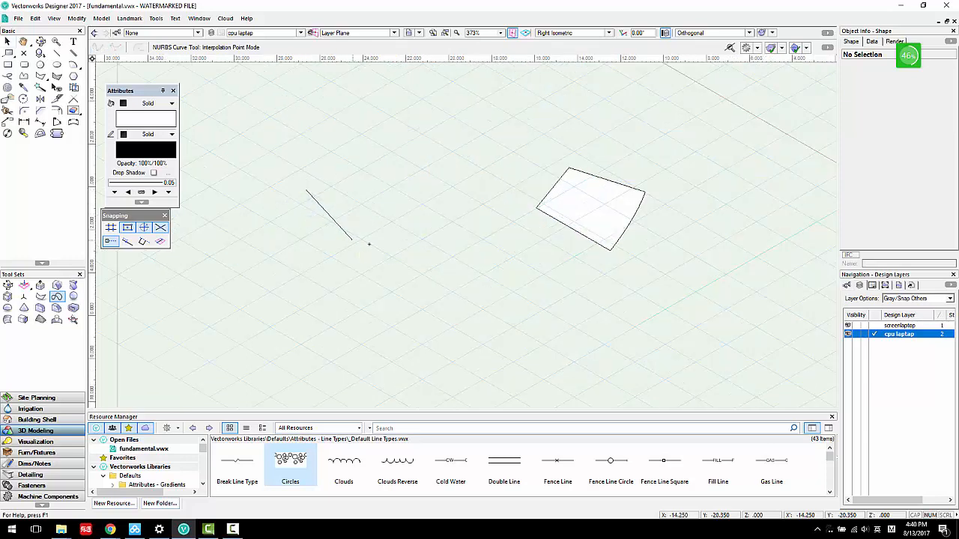
left_click(457, 266)
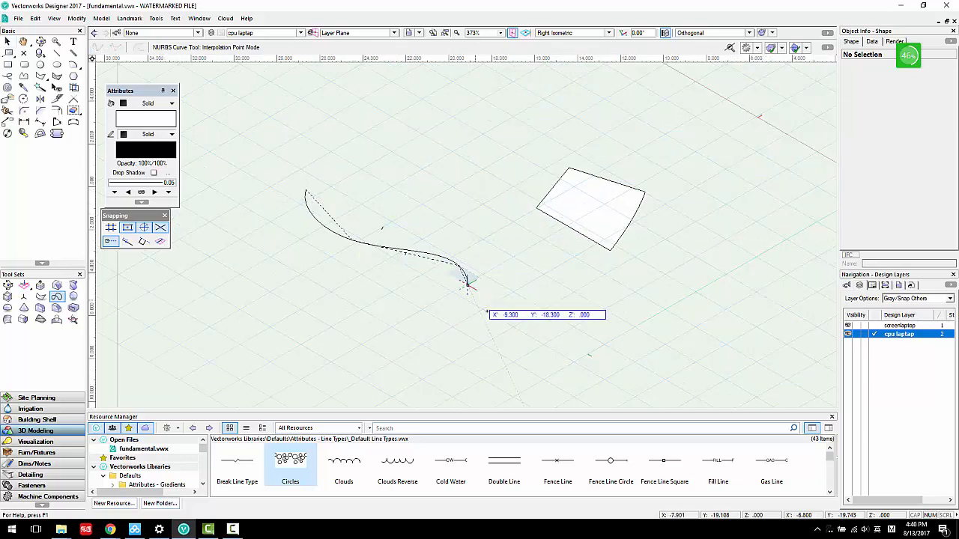
left_click(509, 318)
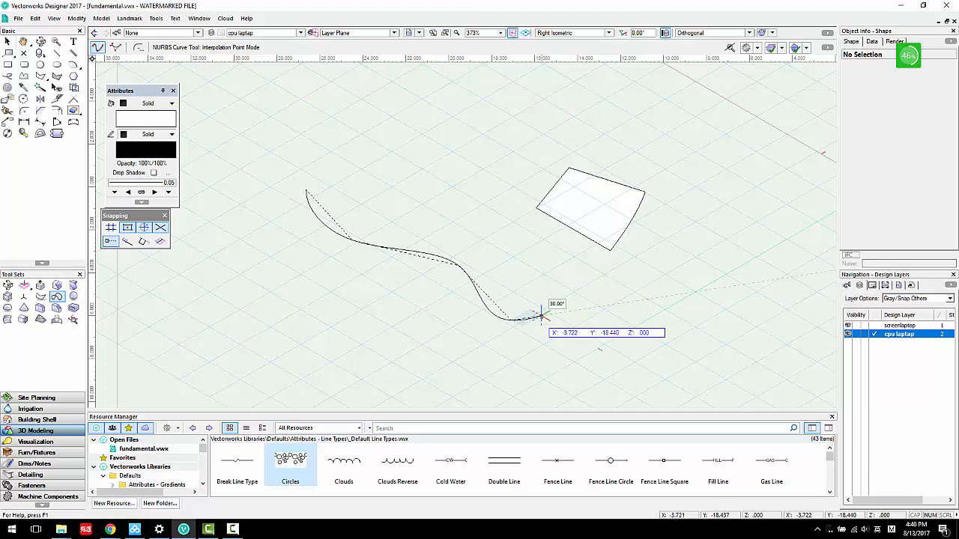
left_click(540, 316)
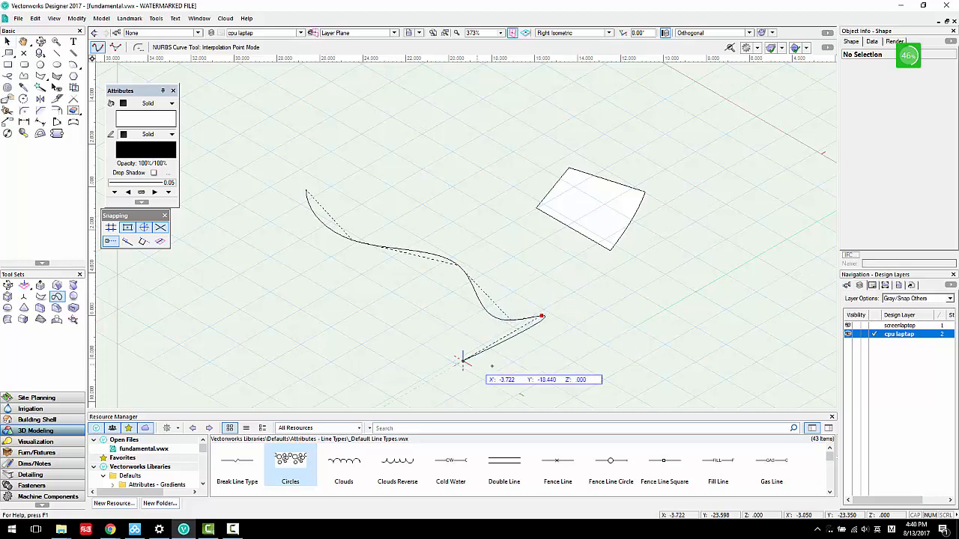
left_click(571, 382)
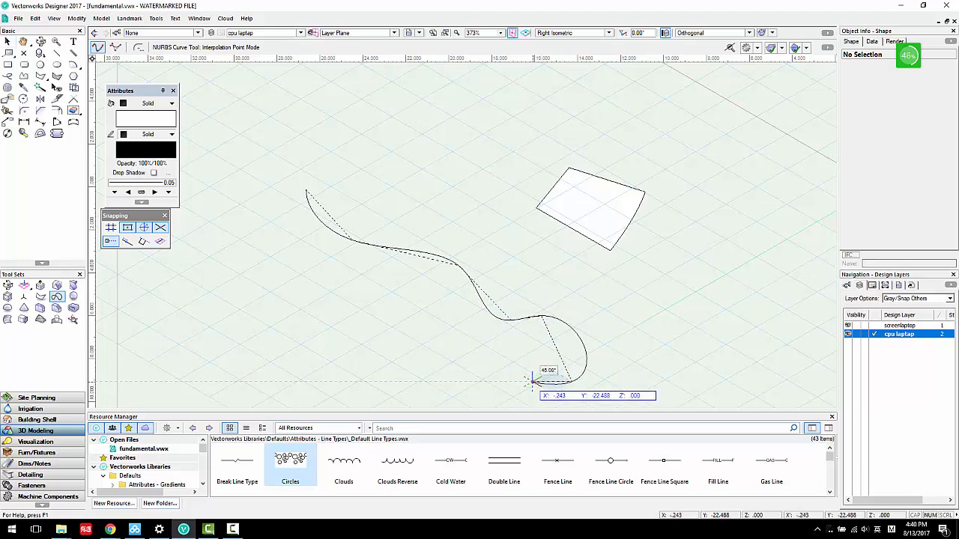
key("Escape")
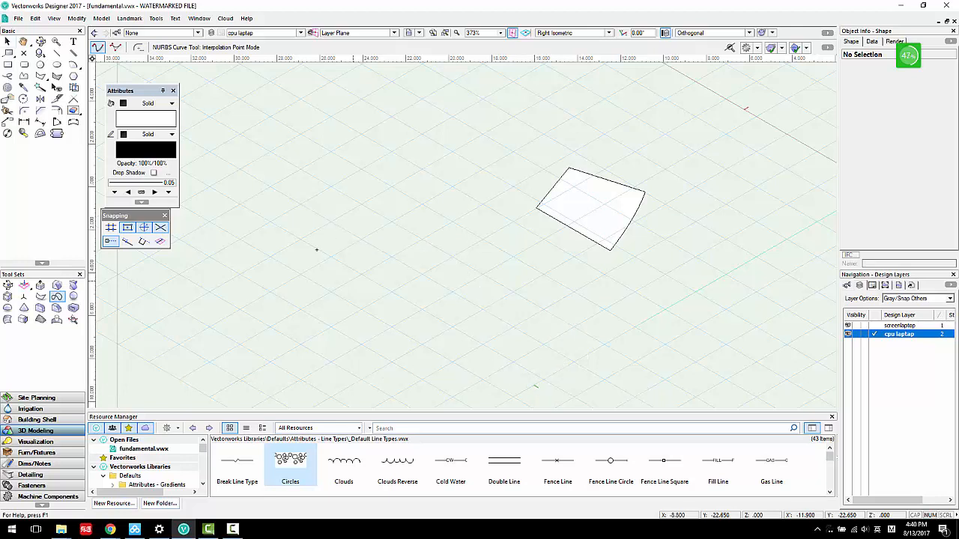
Step: Draw an open S-shaped NURBS curve through four interpolation points beside the remaining polygon, about 14.4 wide and 17.6 long
left_click(293, 211)
left_click(340, 271)
left_click(448, 262)
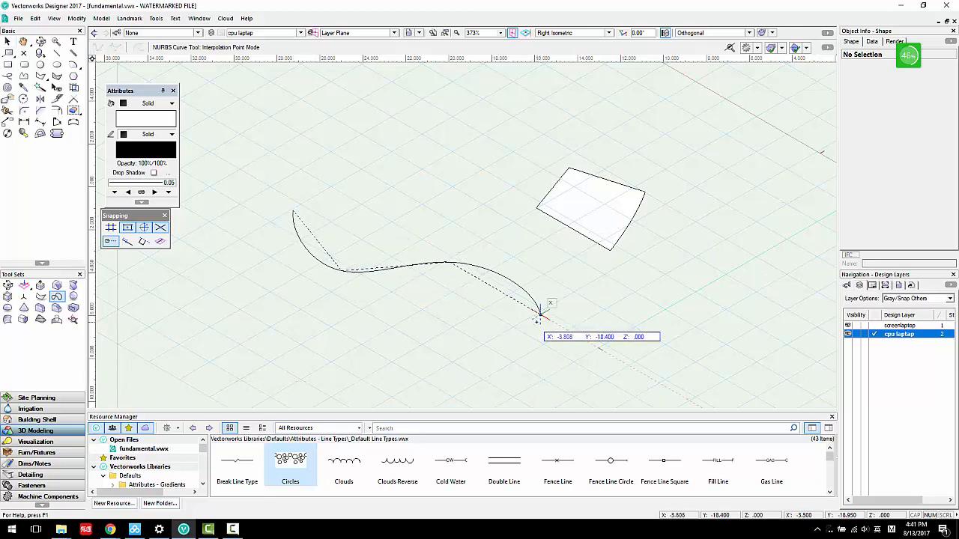
double_click(536, 321)
Step: Reshape the NURBS curve by raising its starting vertex to a Z of about 1.78 and moving both middle vertices upward
middle_click_drag(389, 309, 423, 251)
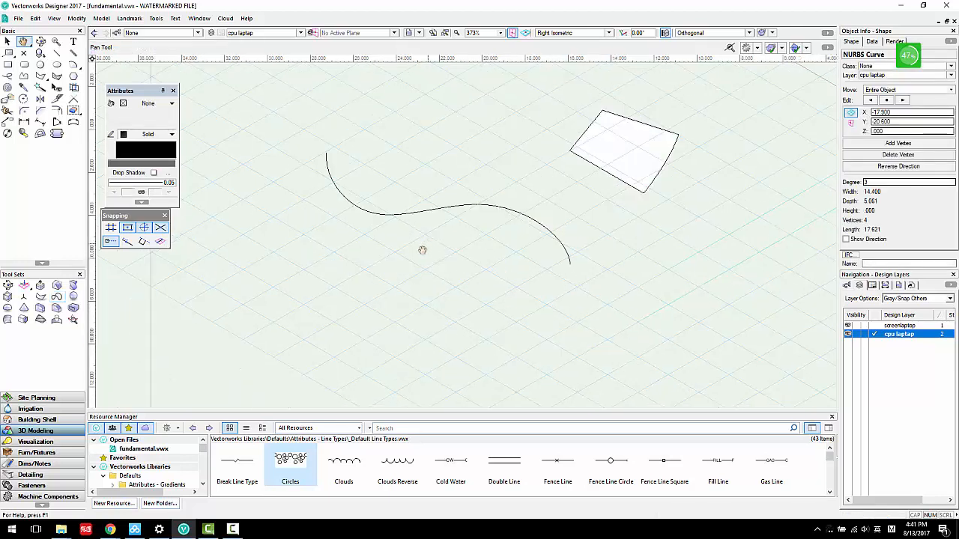
key("x")
double_click(402, 216)
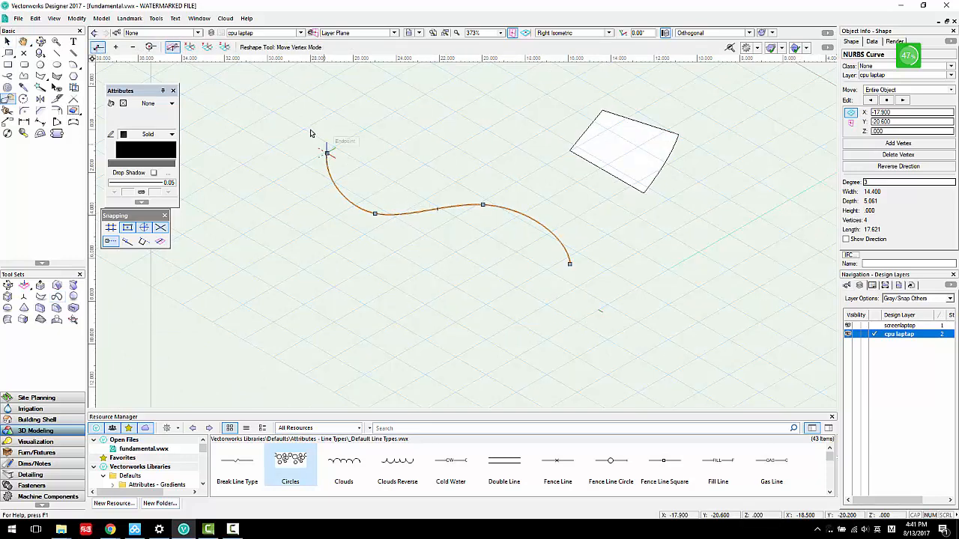
mouse_move(313, 134)
left_mouse_down()
mouse_move(352, 169)
mouse_move(326, 122)
left_mouse_up()
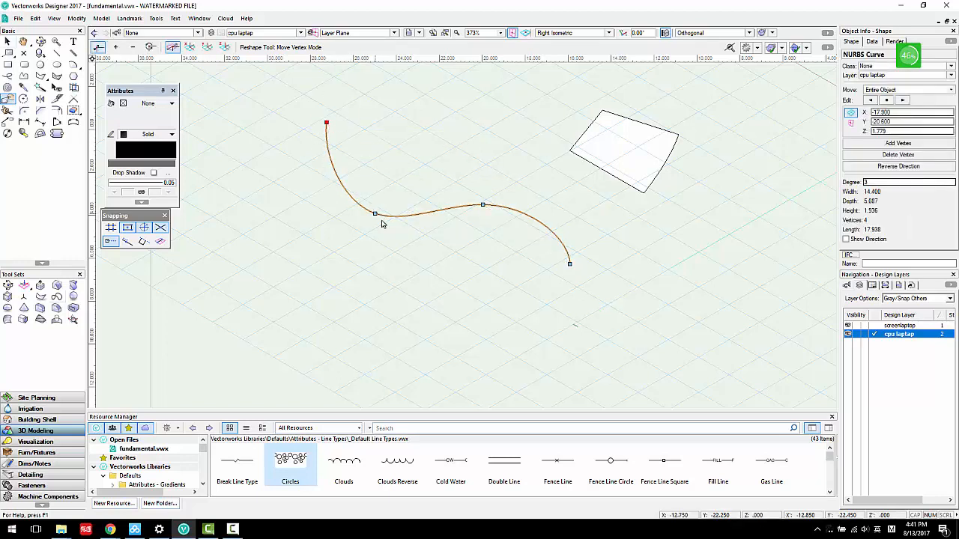
left_click_drag(375, 214, 375, 188)
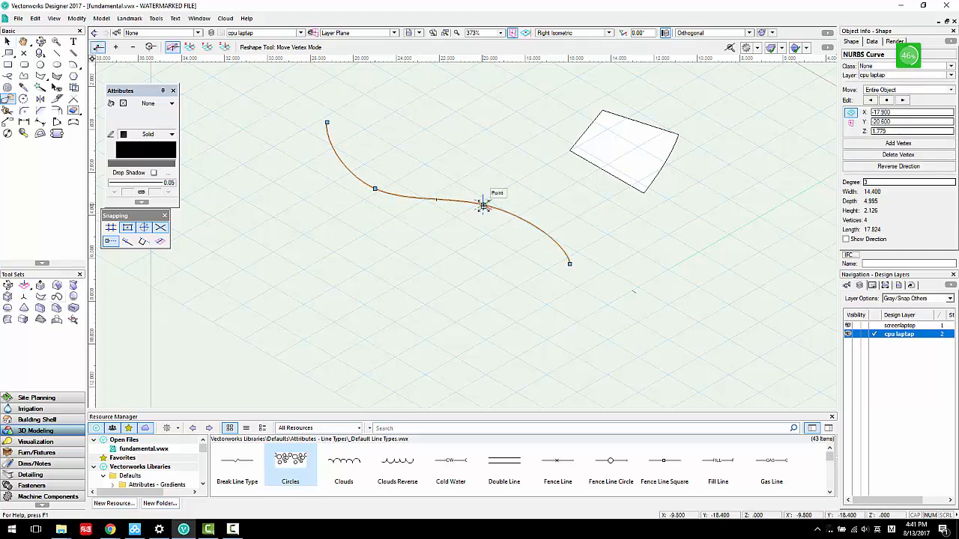
left_click_drag(482, 204, 484, 195)
left_click(388, 164)
scroll(398, 179, "down", 1)
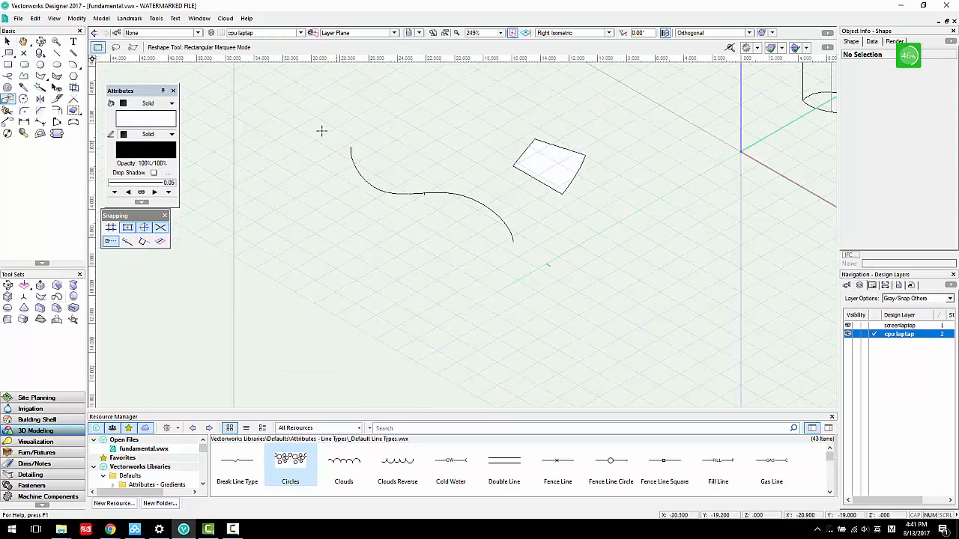
Step: Duplicate the reshaped NURBS curve, placing the parallel copy about 14.3 units away along the negative Y direction
left_click(6, 42)
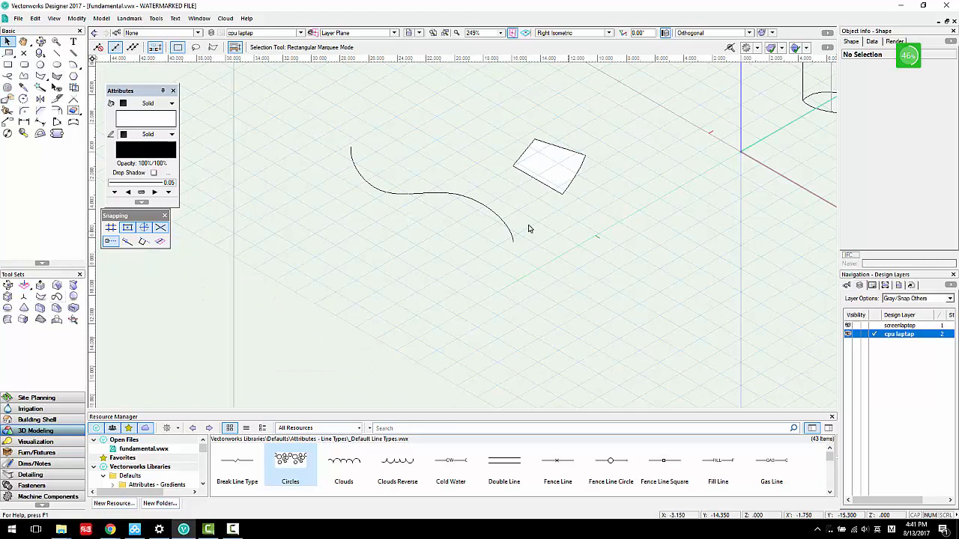
left_click(491, 213)
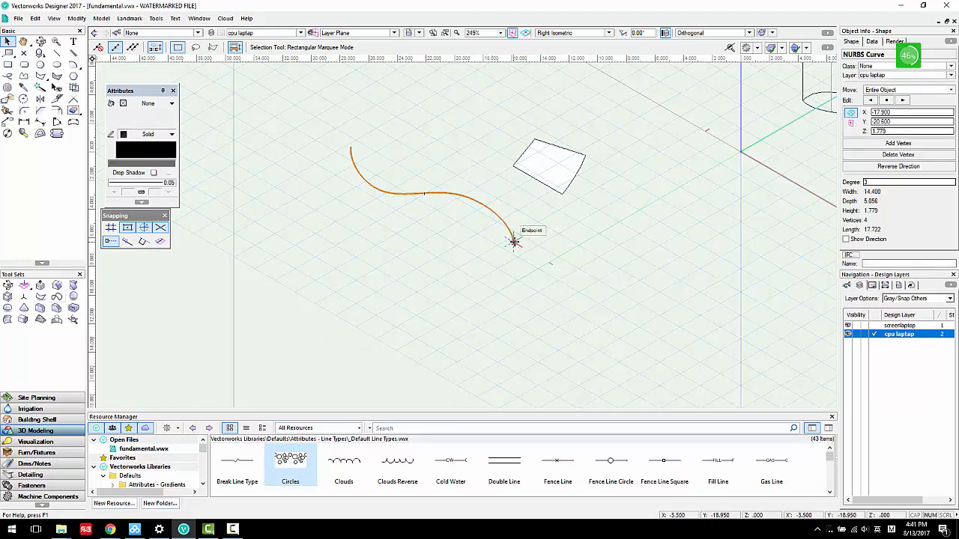
left_click_drag(513, 241, 368, 326, "ctrl")
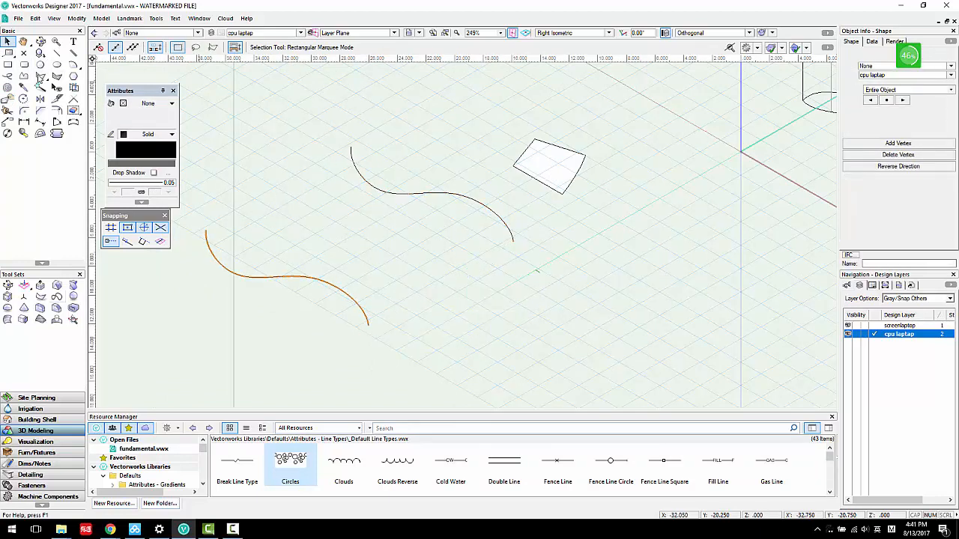
Step: Connect the matching ends of the two S-shaped curves with two straight NURBS curves, forming a closed four-sided outline
left_click(58, 53)
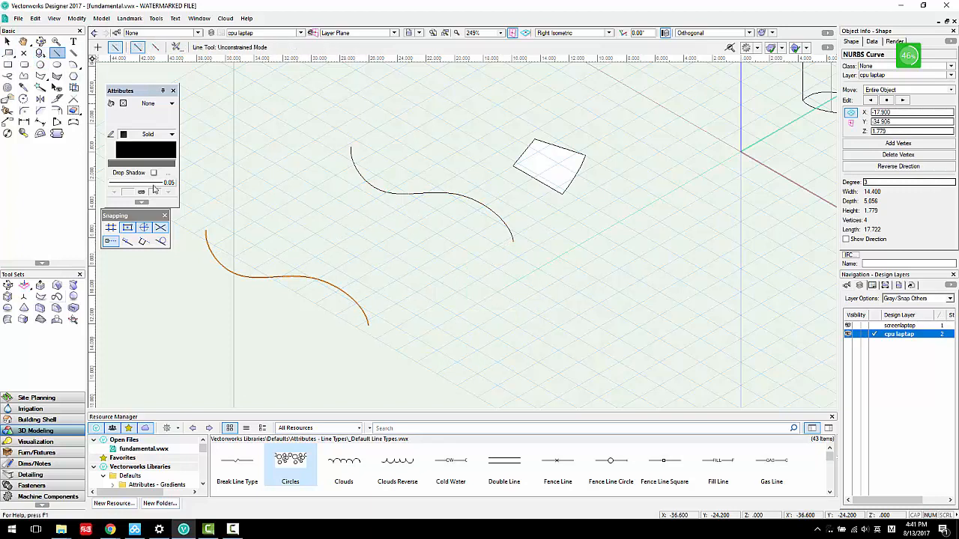
left_click(206, 249)
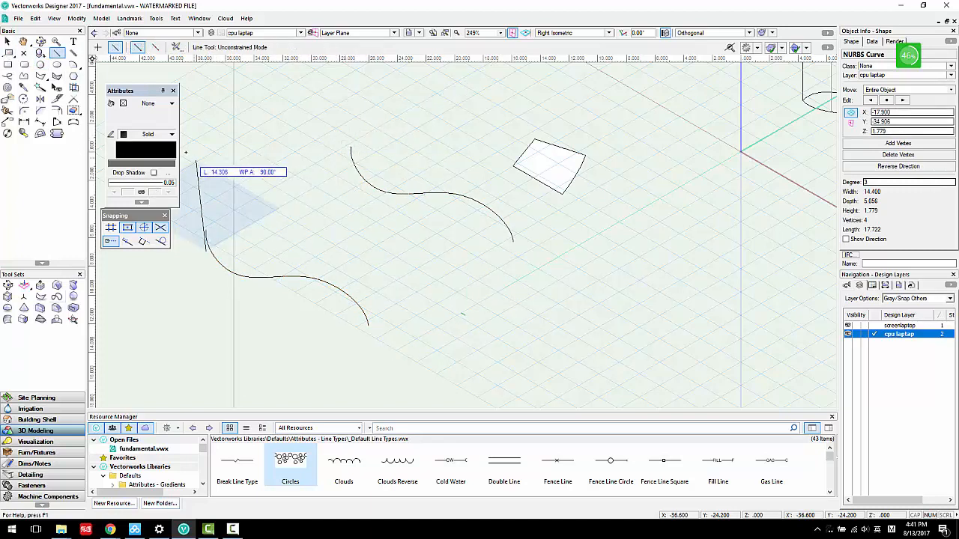
left_click(57, 297)
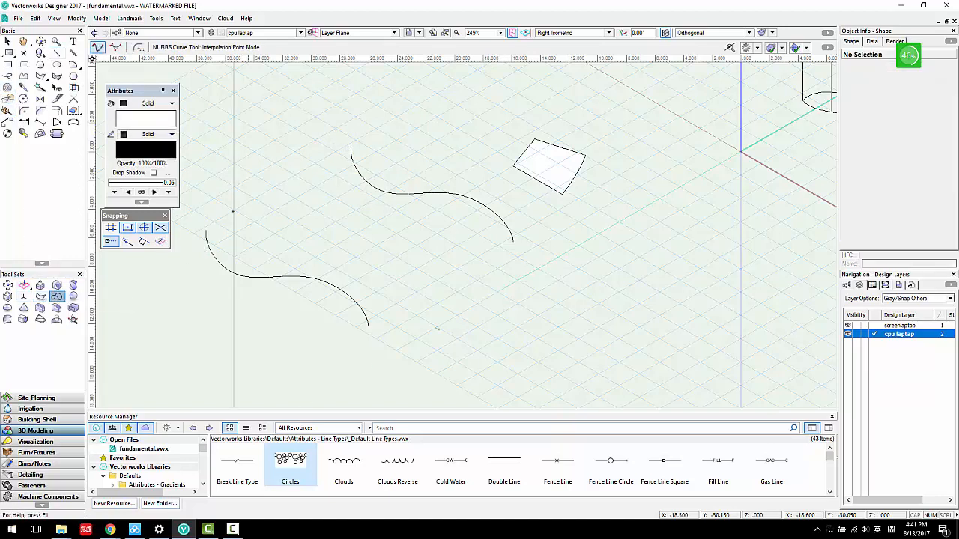
left_click(207, 230)
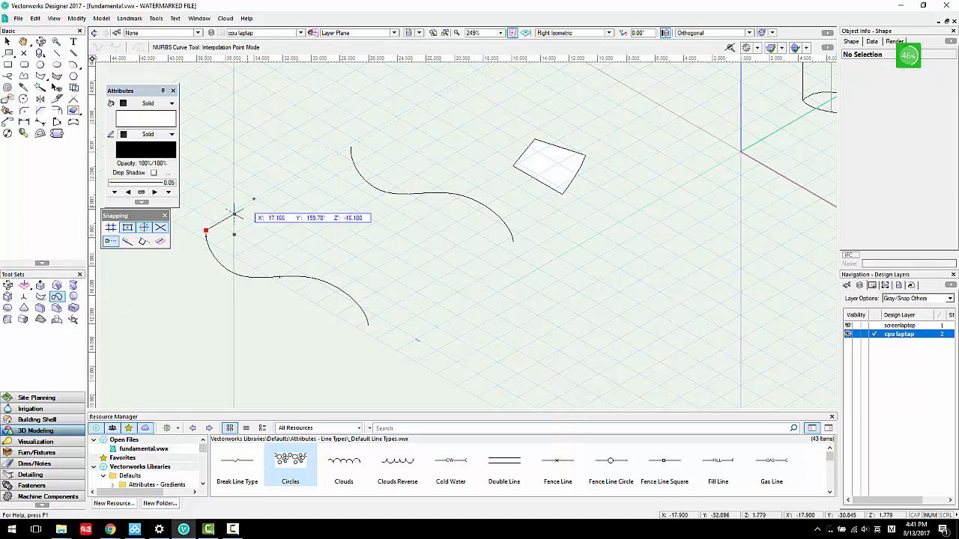
double_click(351, 145)
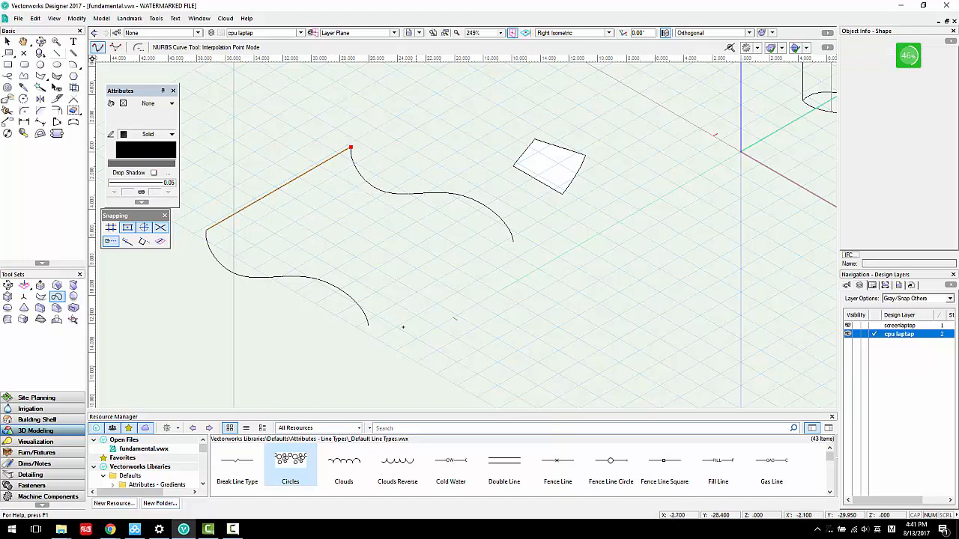
left_click(367, 324)
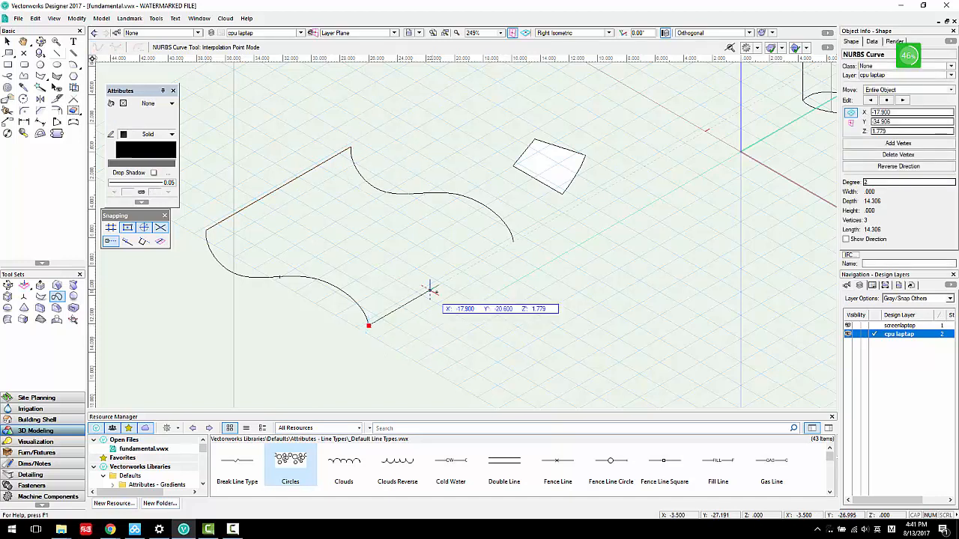
double_click(513, 240)
key("v")
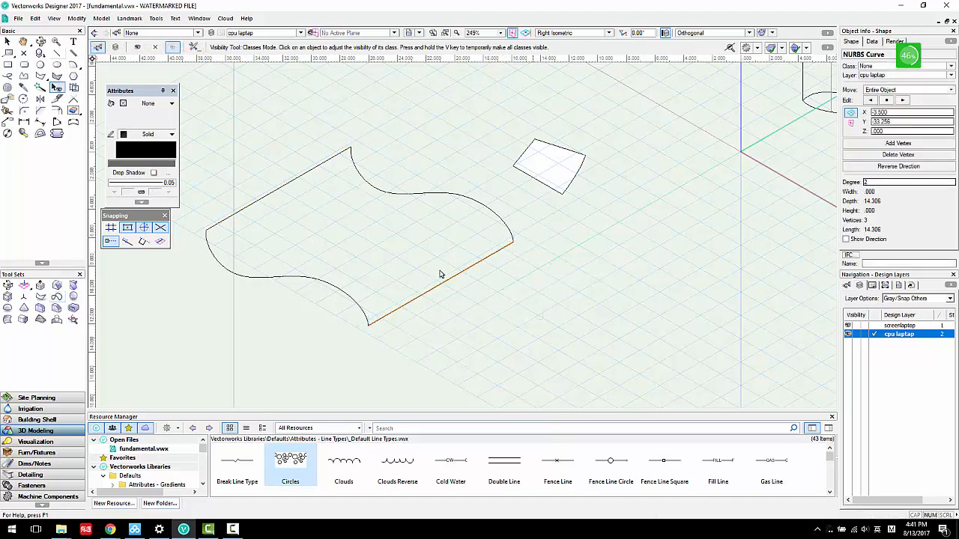
Step: Create a surface from the four connected NURBS curves with Create Surface from Curves
scroll(480, 303, "down", 2)
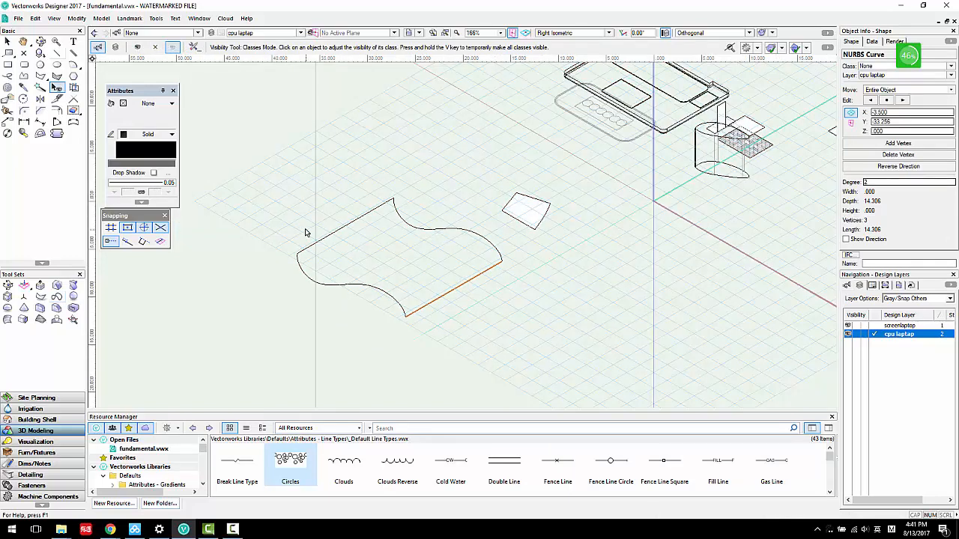
left_click(6, 41)
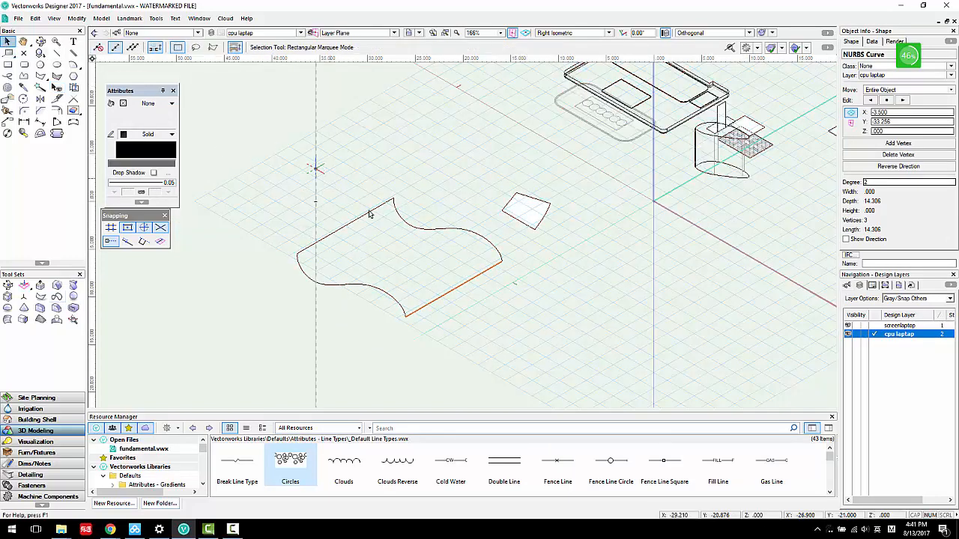
left_click_drag(497, 346, 303, 205)
left_click(108, 18)
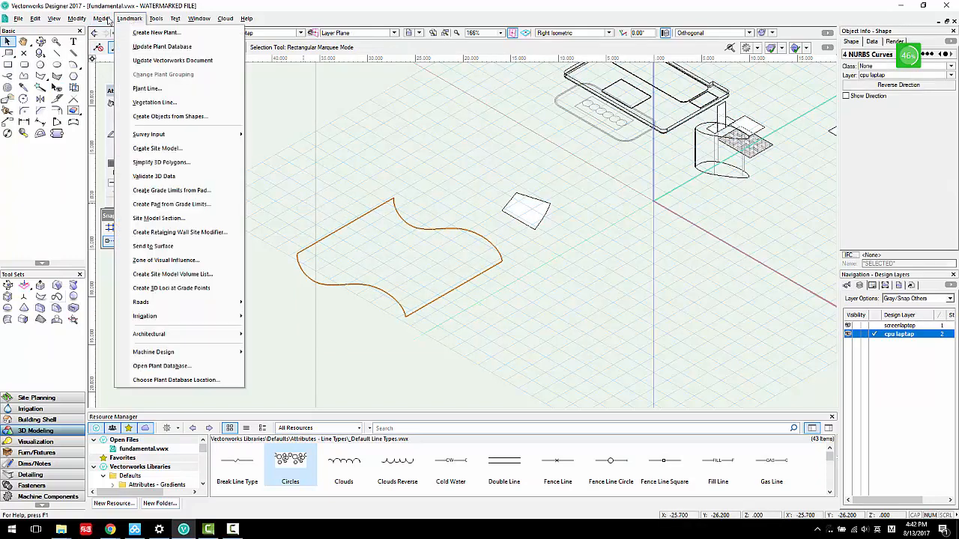
mouse_move(132, 195)
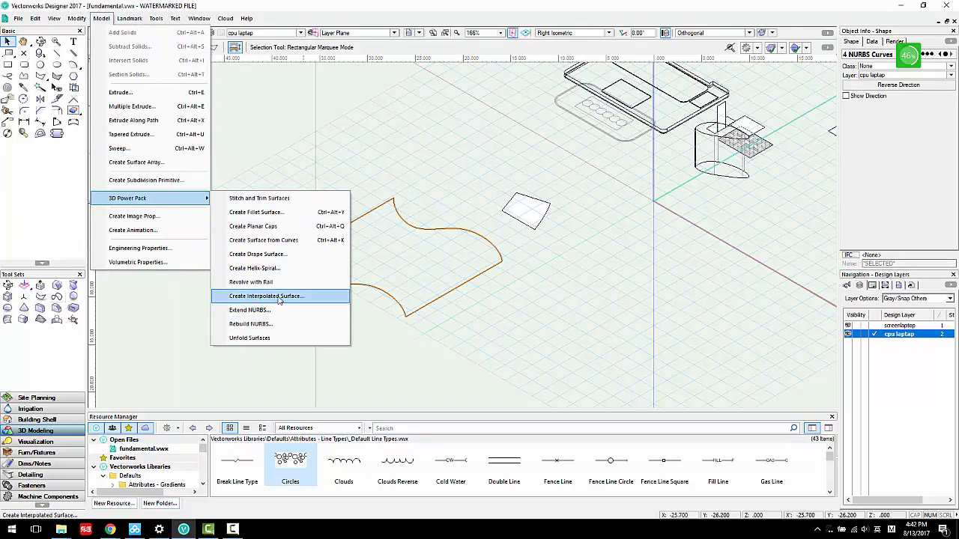
left_click(278, 245)
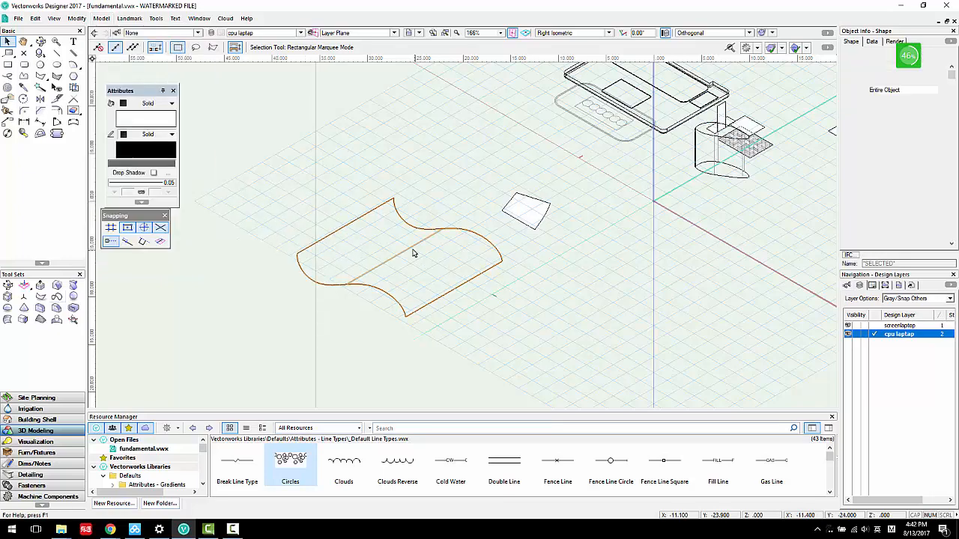
left_click(436, 269)
middle_click_drag(422, 301, 435, 199, "ctrl")
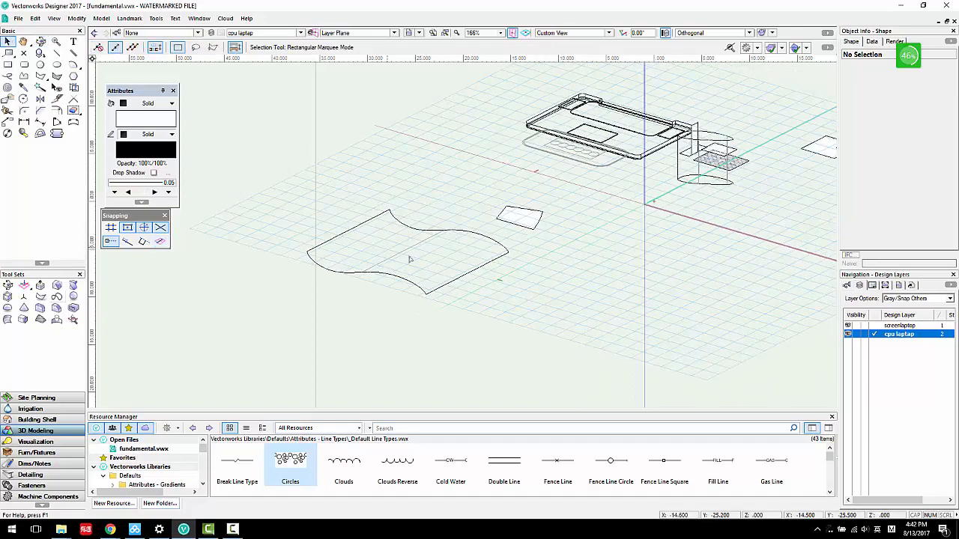
Step: Draw a closed peanut-shaped NURBS curve through interpolation points beside the new surface, about 20.9 wide and 13.1 deep
middle_click_drag(497, 274, 159, 135)
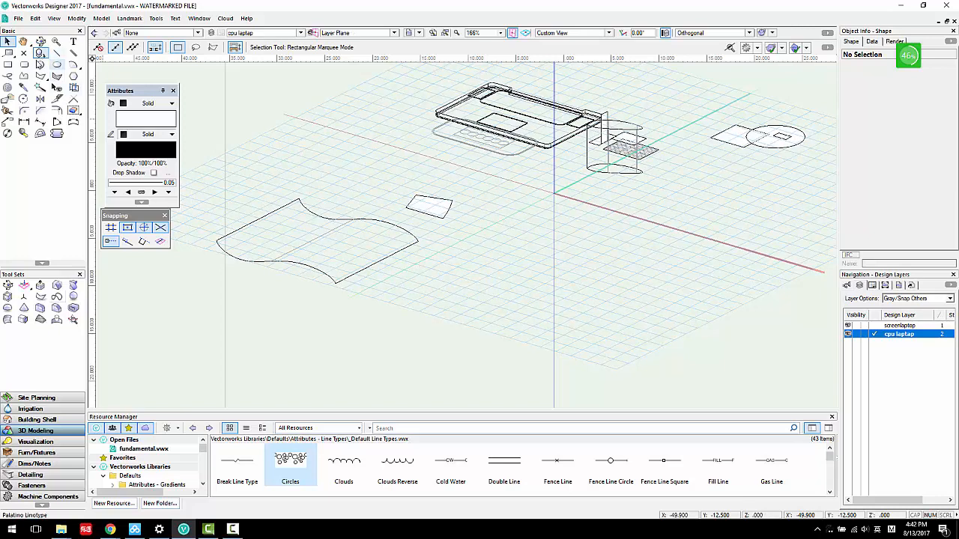
left_click(55, 298)
left_click(443, 296)
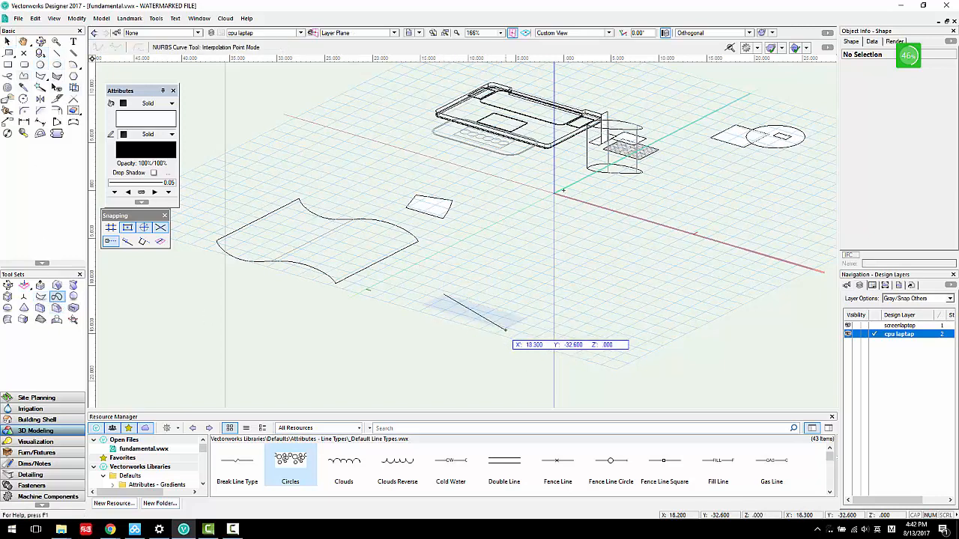
left_click(507, 330)
left_click(577, 326)
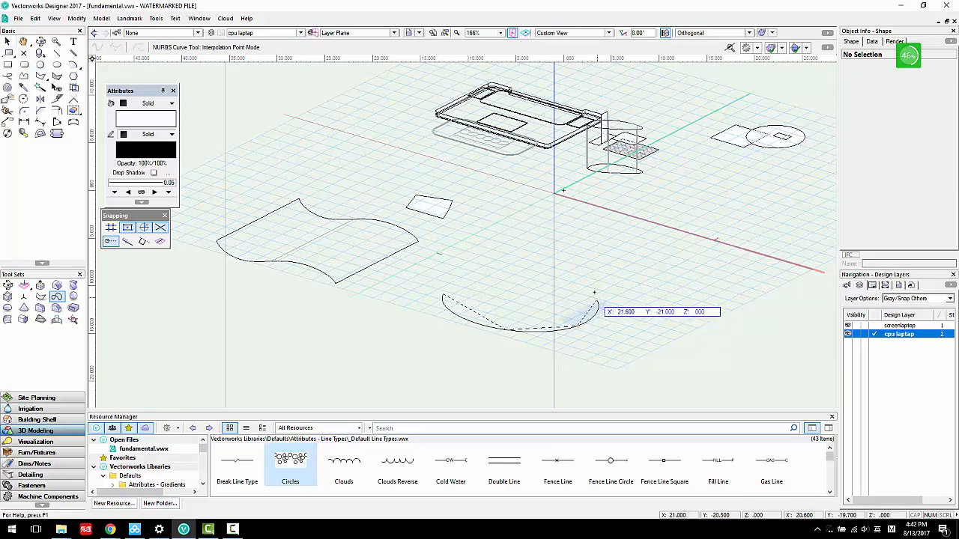
left_click(614, 328)
left_click(607, 302)
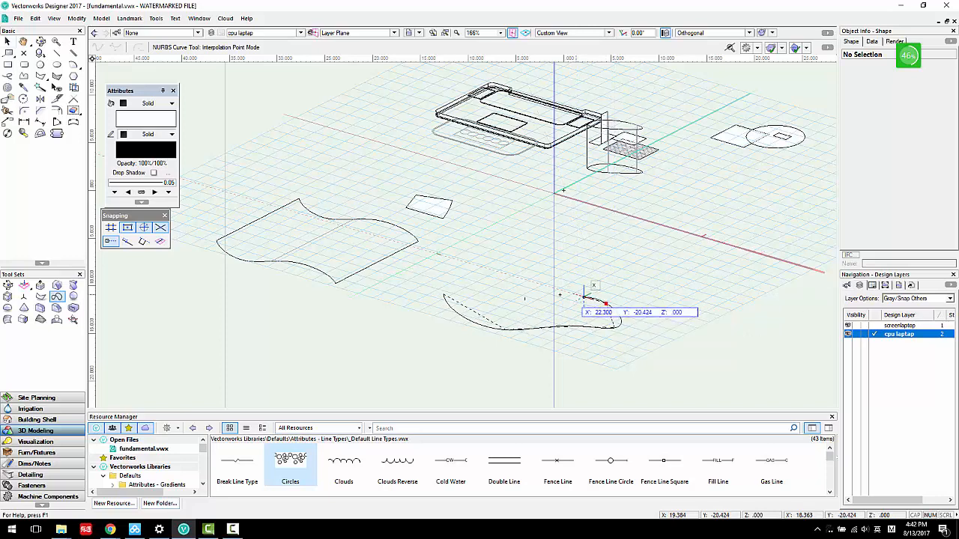
left_click(553, 300)
left_click(482, 282)
left_click(442, 295)
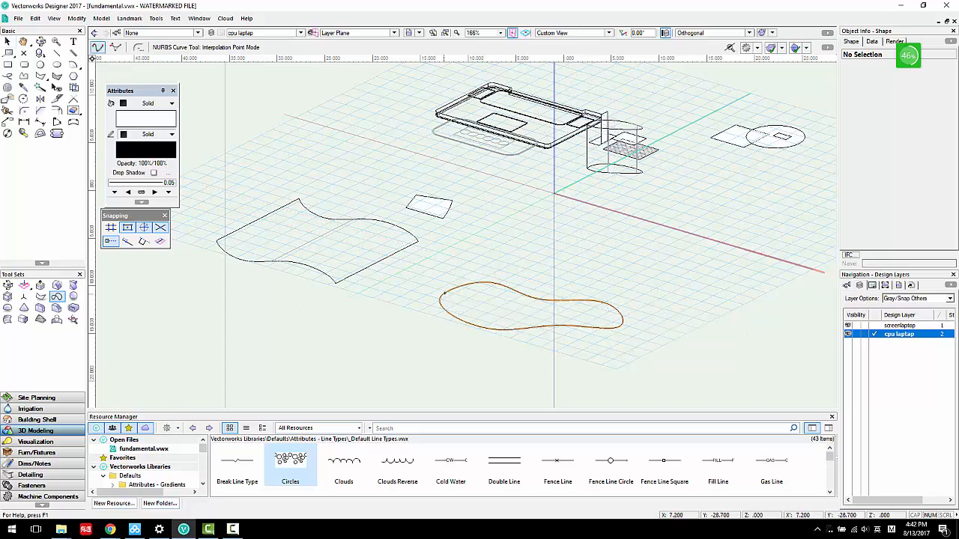
Step: Draw a NURBS curve lengthwise across the inside of the peanut-shaped outline, joining its two ends, about 19.2 wide
scroll(443, 295, "up", 2)
left_click(424, 286)
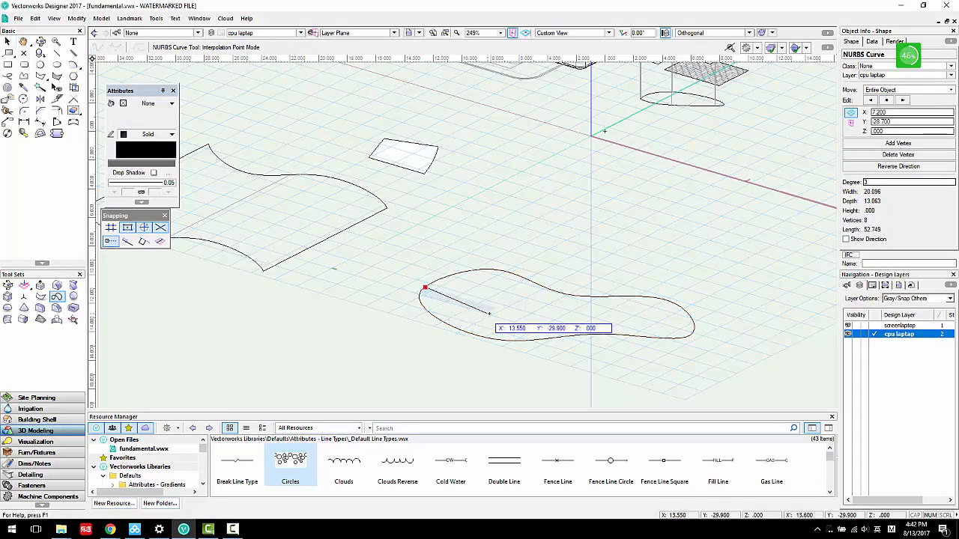
double_click(693, 325)
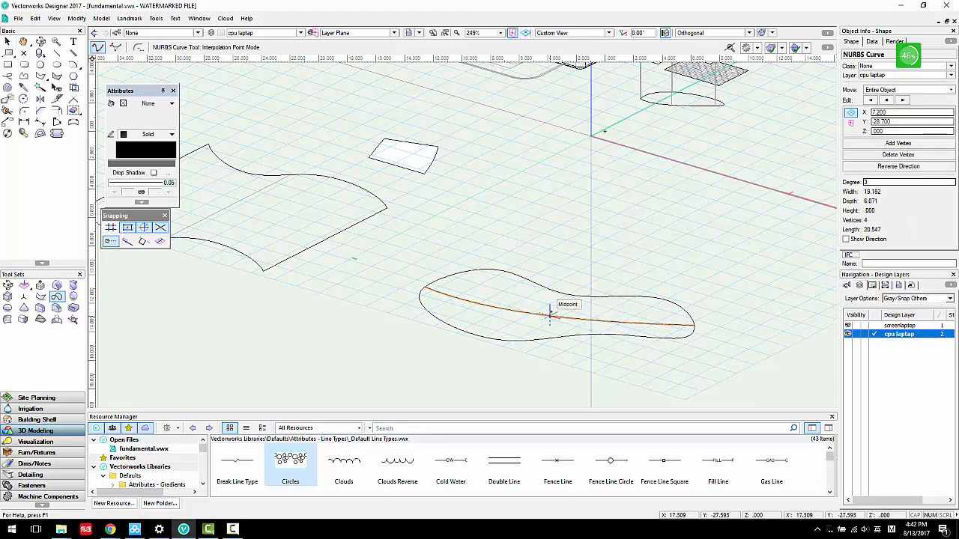
Step: Reshape the lengthwise curve by raising its two middle vertices vertically, arching it about 1.7 high
key("shift+r")
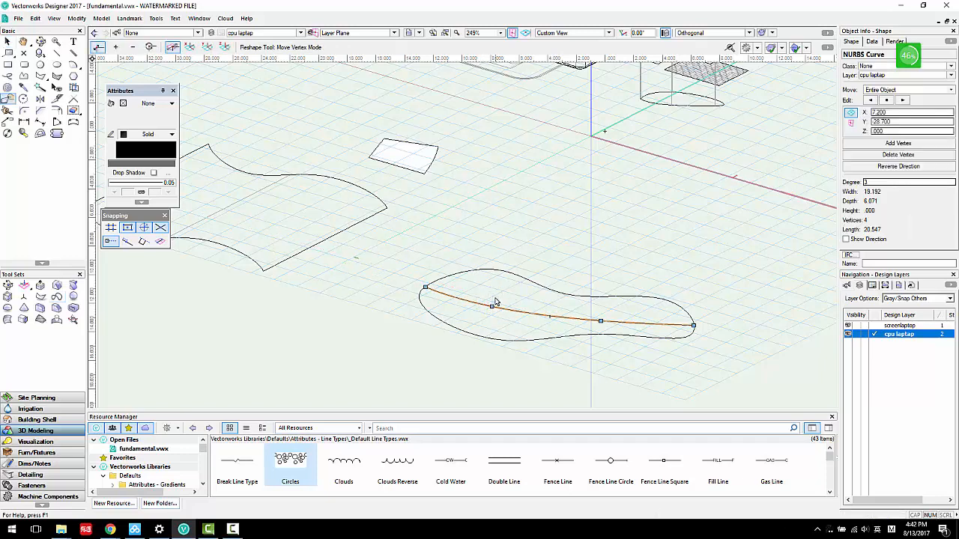
left_click_drag(492, 307, 491, 286)
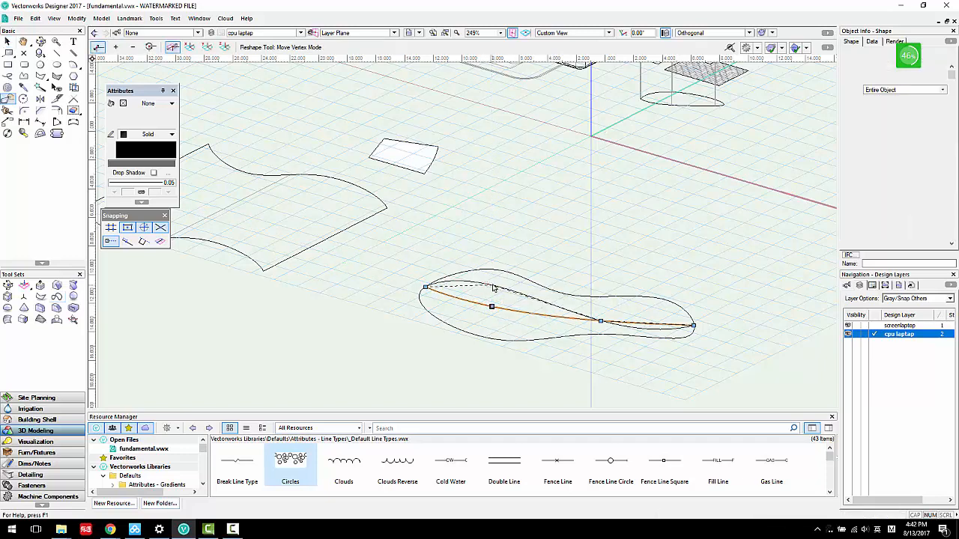
left_click_drag(601, 323, 600, 308)
key("x")
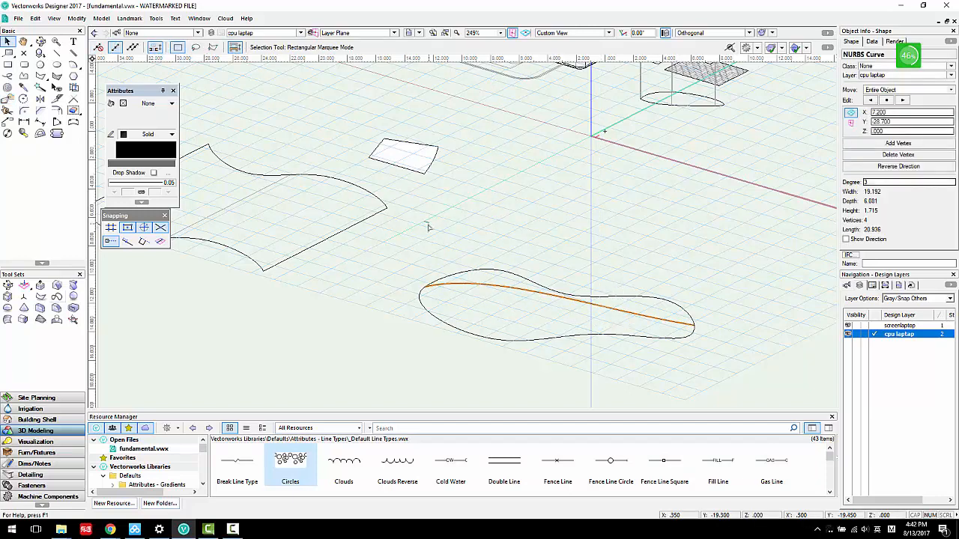
left_click(438, 238)
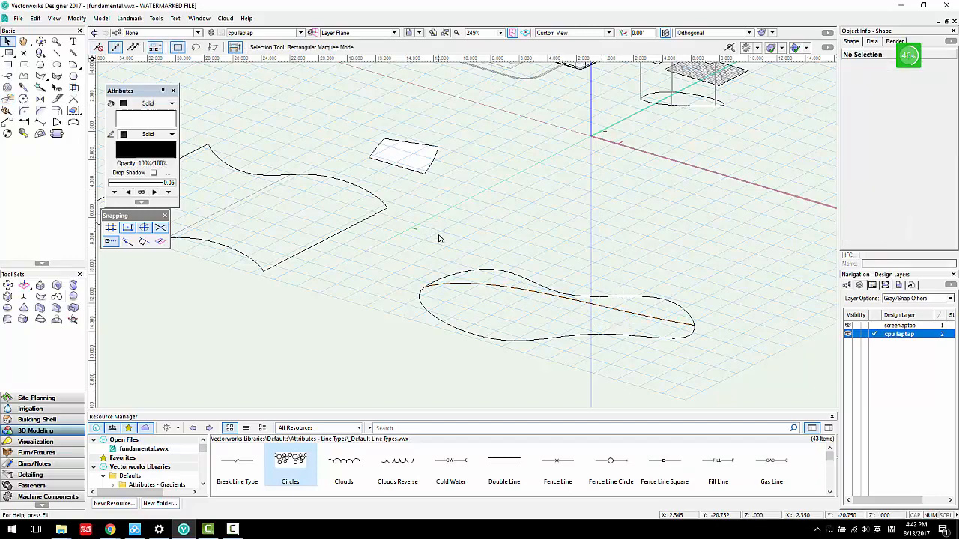
Step: Split the closed peanut-shaped outline into two NURBS curves along a line between the arched curve's ends, and check the halves
left_click(469, 275)
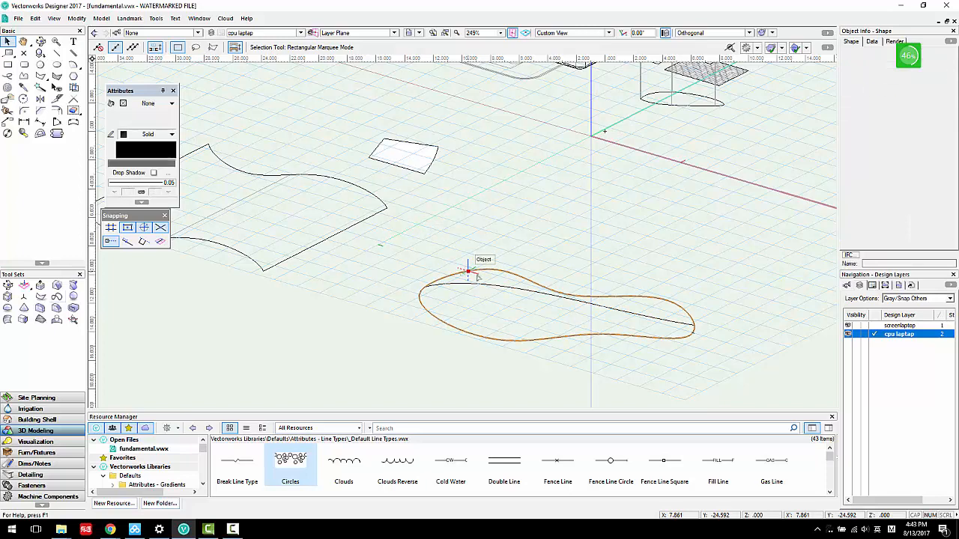
left_click(434, 259)
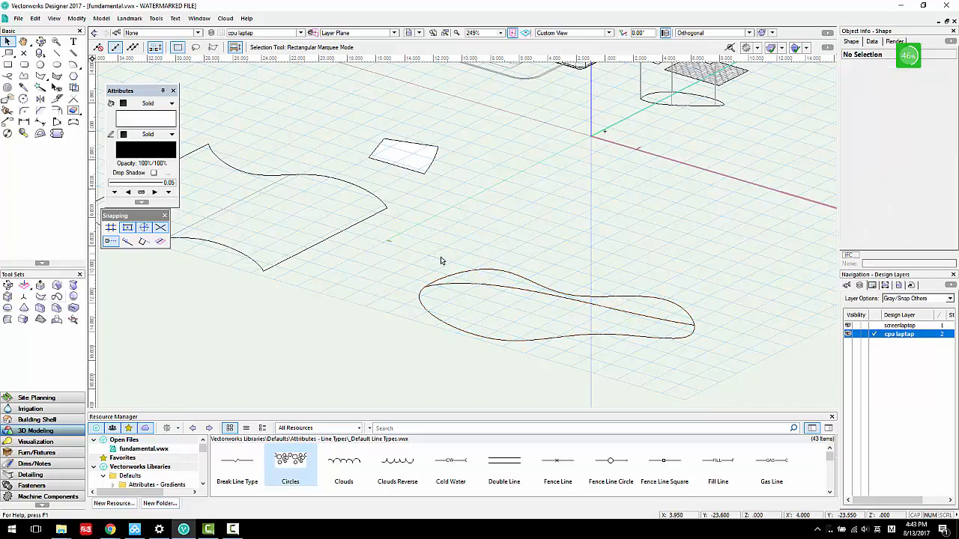
left_click(59, 100)
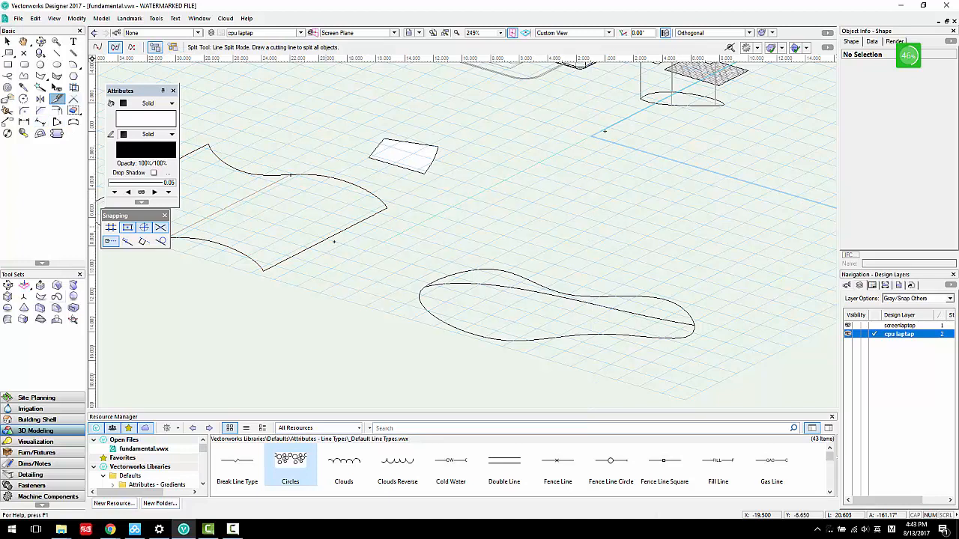
left_click(426, 287)
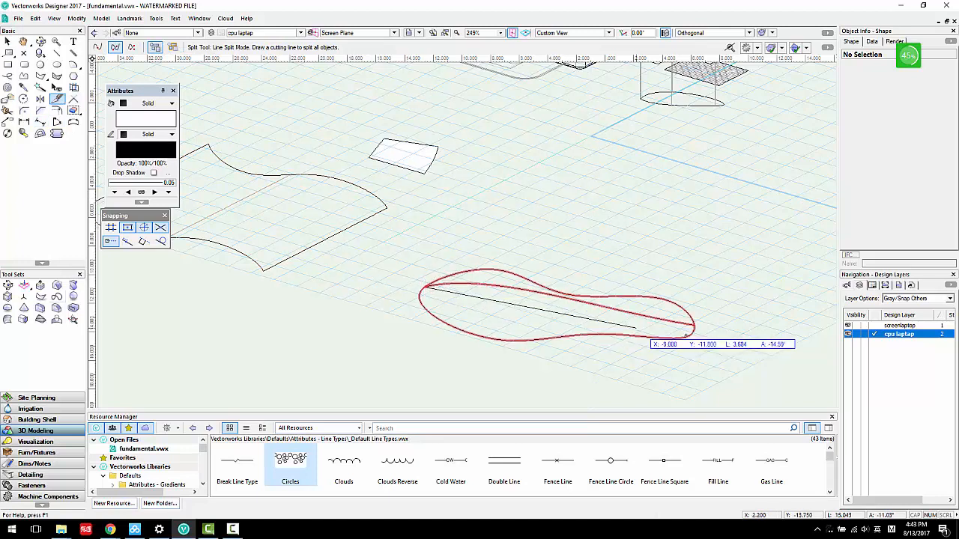
left_click(694, 324)
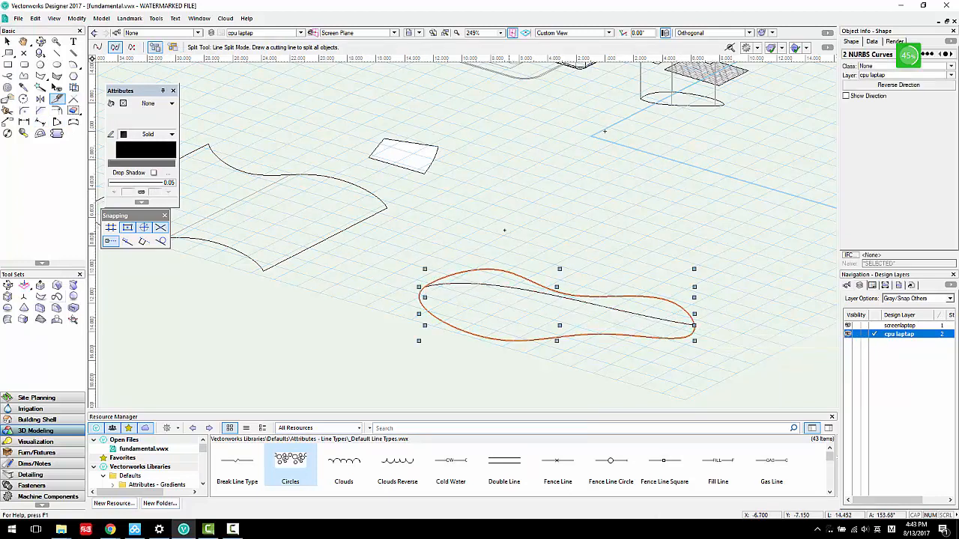
left_click(6, 42)
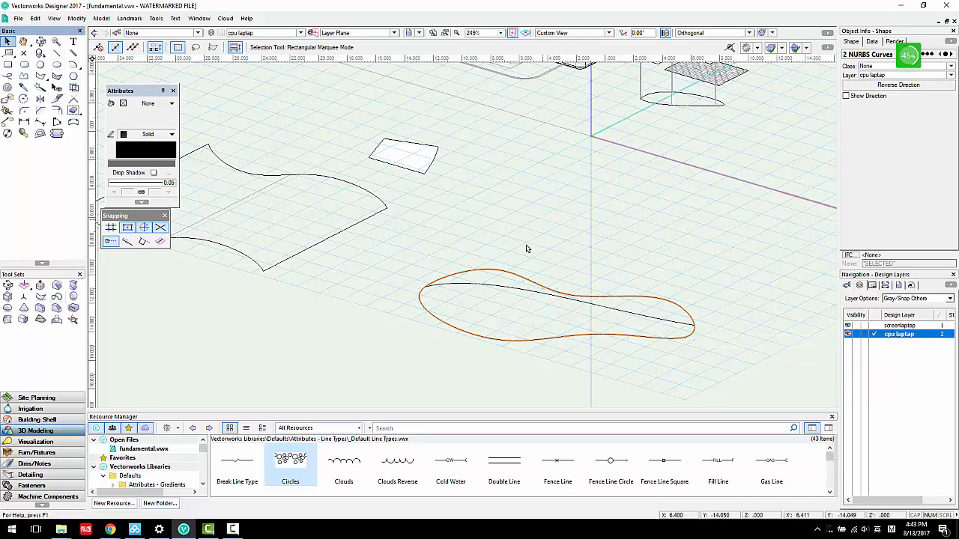
left_click(508, 274)
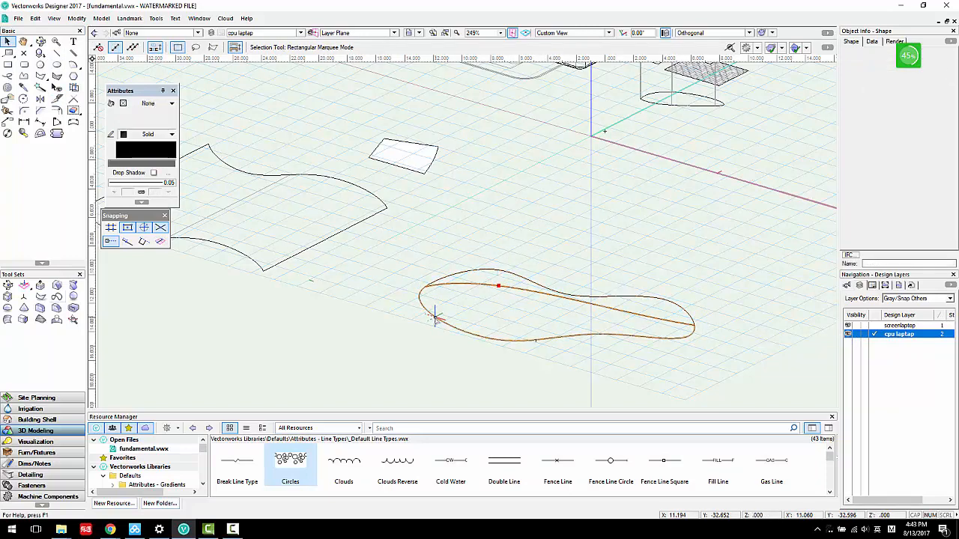
left_click(210, 337)
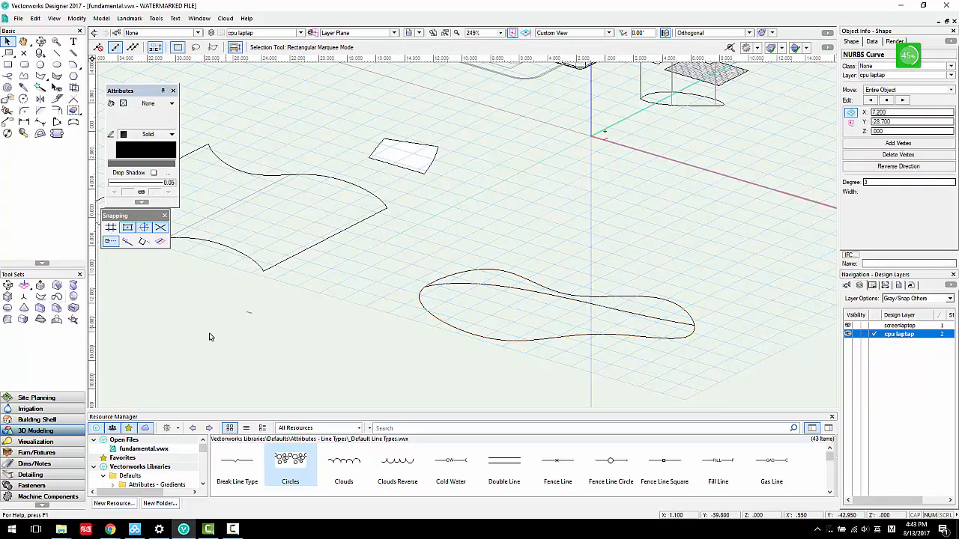
Step: Loft a surface without rails through one outline half, the arched middle curve and the other half, with Keep Curves on
left_click(7, 321)
left_click(450, 332)
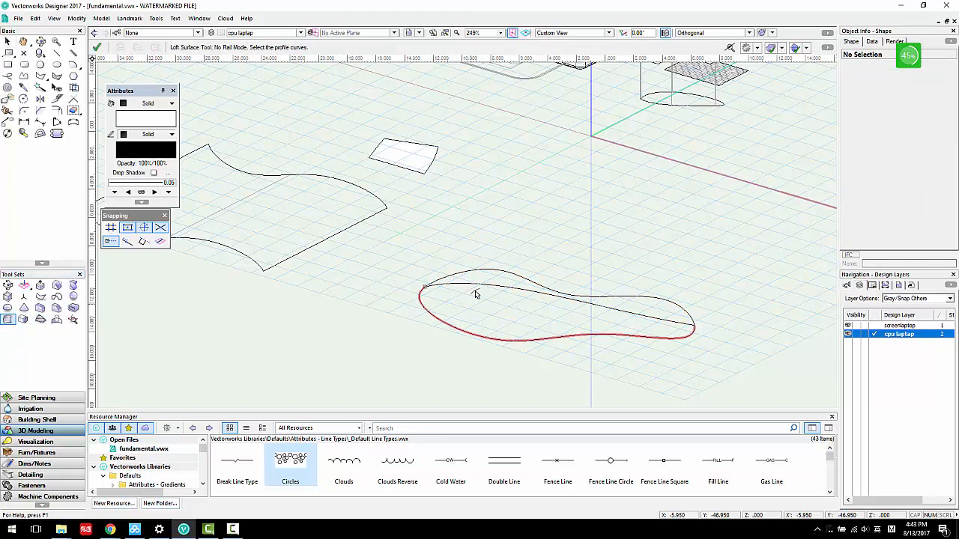
left_click(476, 288)
left_click(480, 271)
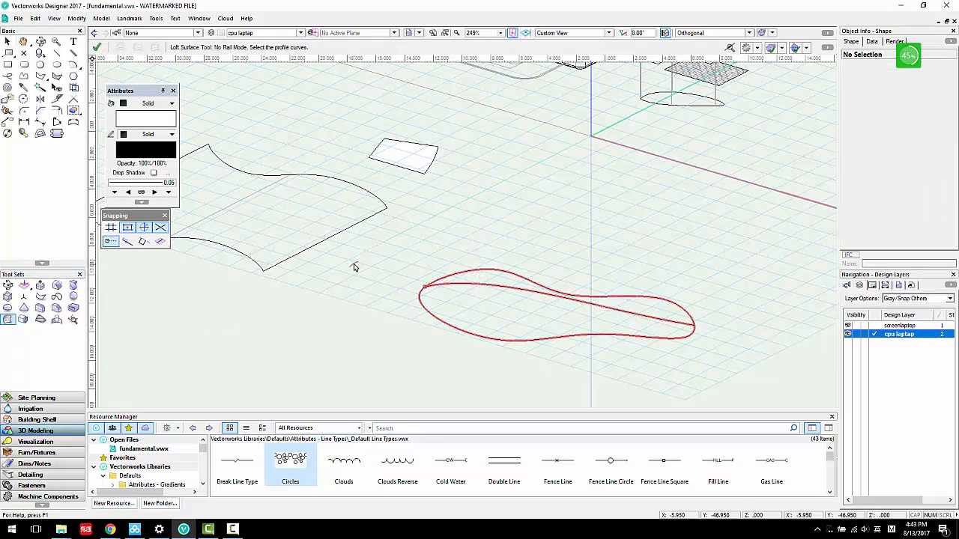
key("Return")
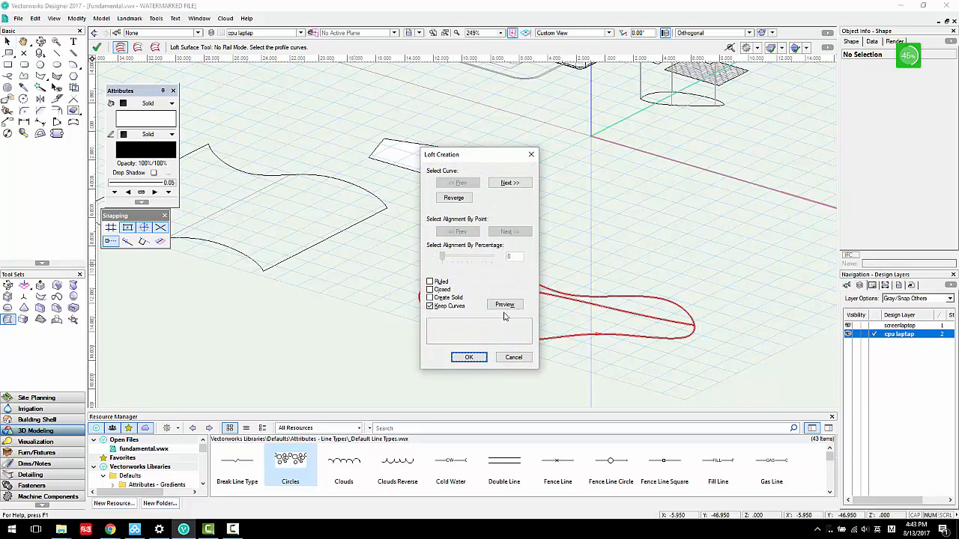
left_click(469, 357)
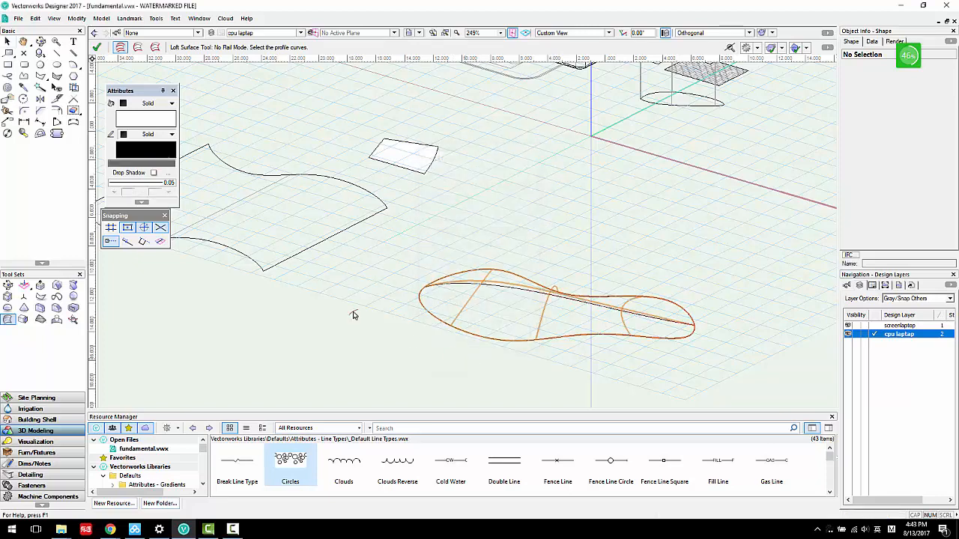
key("x")
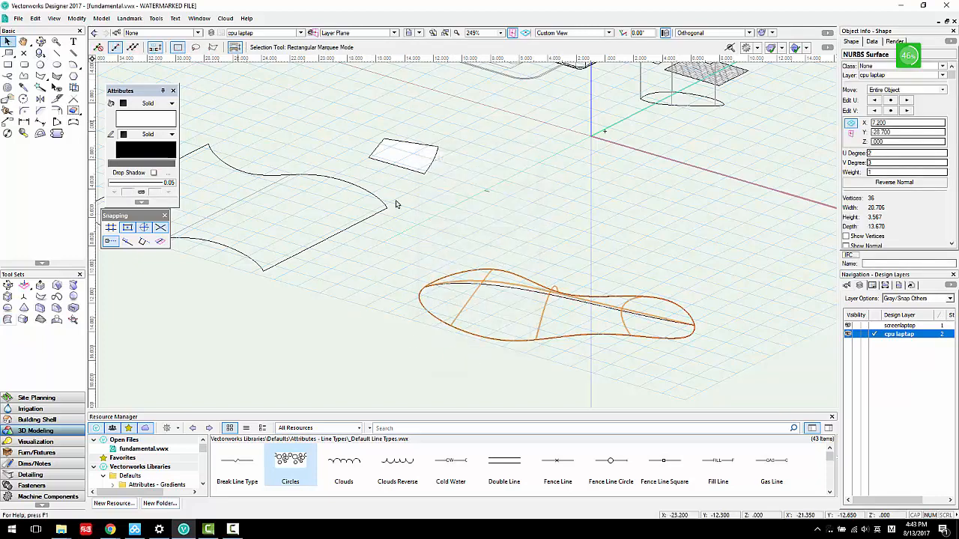
mouse_move(533, 316)
middle_mouse_down("shift")
mouse_move(450, 223)
mouse_move(360, 259)
mouse_move(397, 304)
mouse_move(572, 353)
mouse_move(574, 297)
mouse_move(762, 255)
mouse_move(513, 320)
mouse_move(522, 313)
middle_mouse_up("shift")
left_click(341, 270)
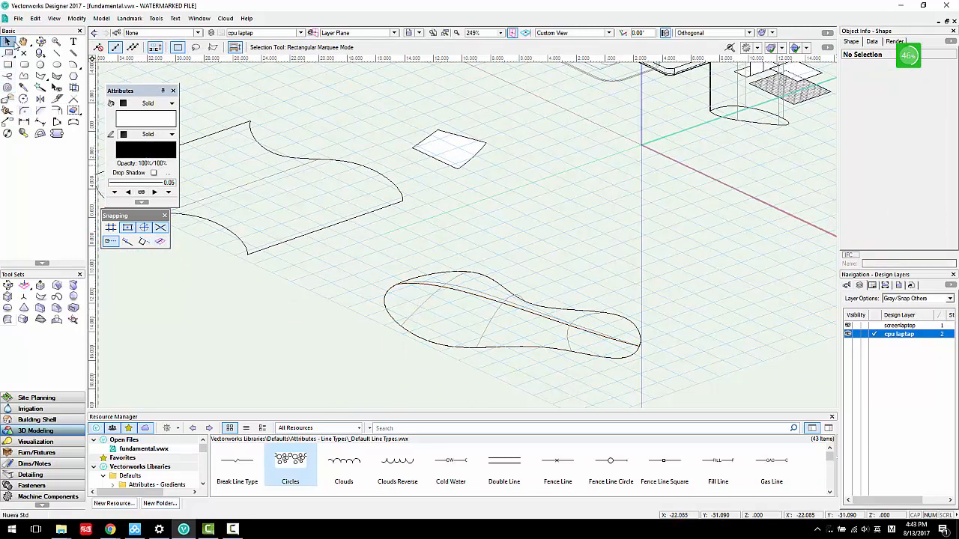
Step: Move the lofted surface clear of its source curves, and delete the three NURBS curves left behind
left_click(491, 316)
left_click_drag(490, 316, 201, 362)
left_click_drag(367, 247, 705, 388)
key("Delete")
middle_click_drag(554, 267, 797, 232)
middle_click_drag(496, 277, 400, 235)
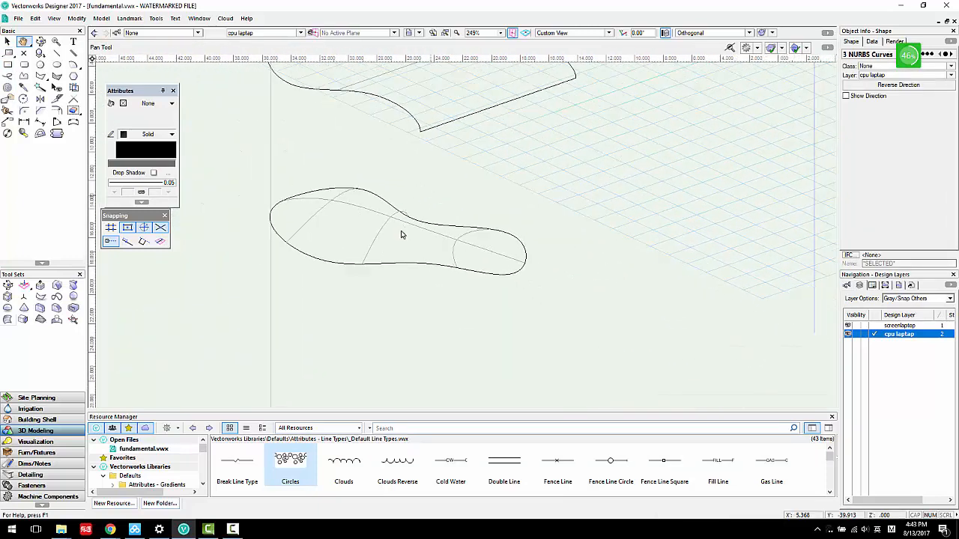
Step: Try to create contours across the lofted surface with a vertical section line, and undo them
left_click(320, 248)
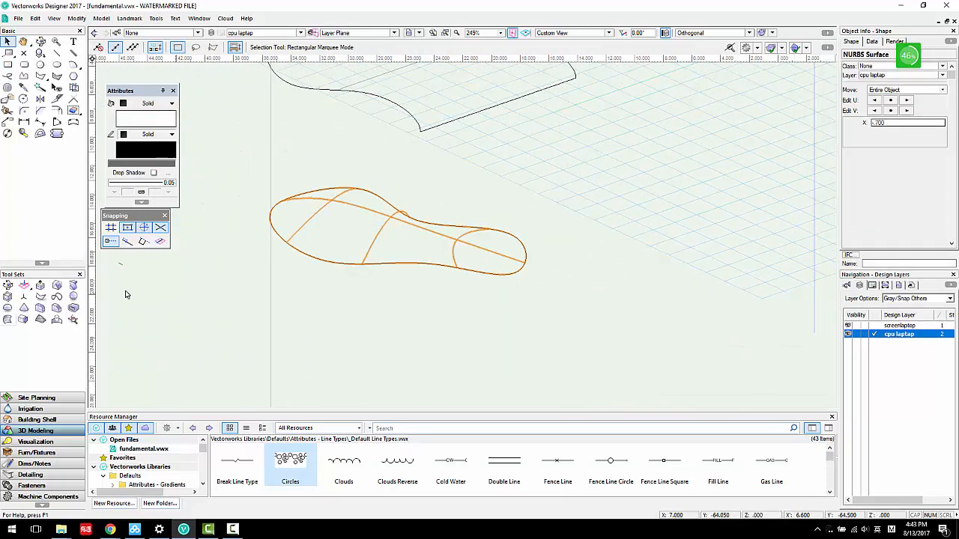
left_click(40, 320)
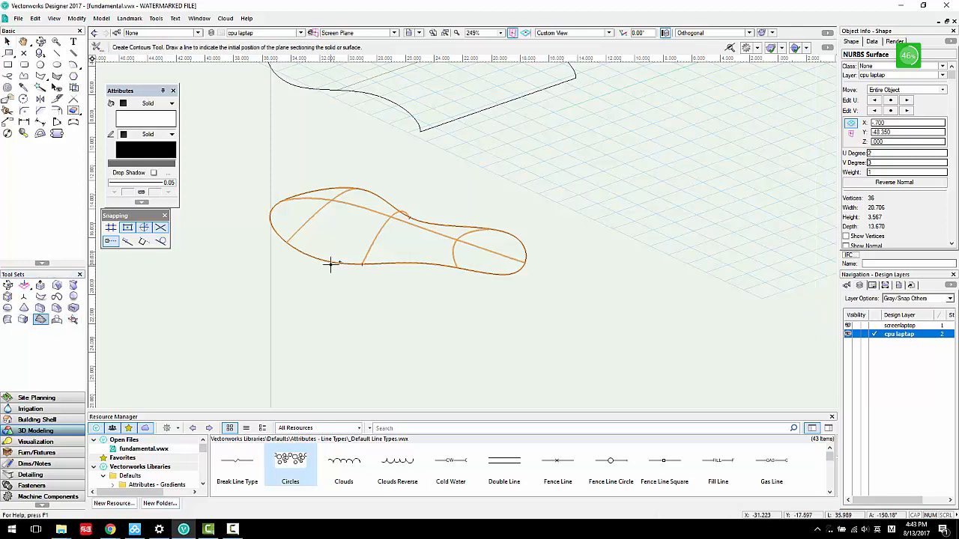
left_click(287, 183)
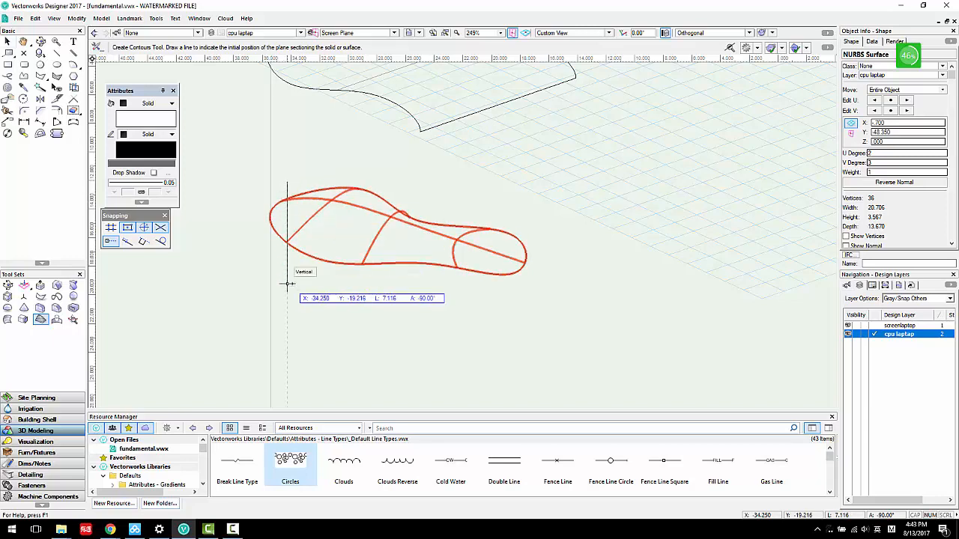
left_click(285, 391)
scroll(401, 263, "up", 3)
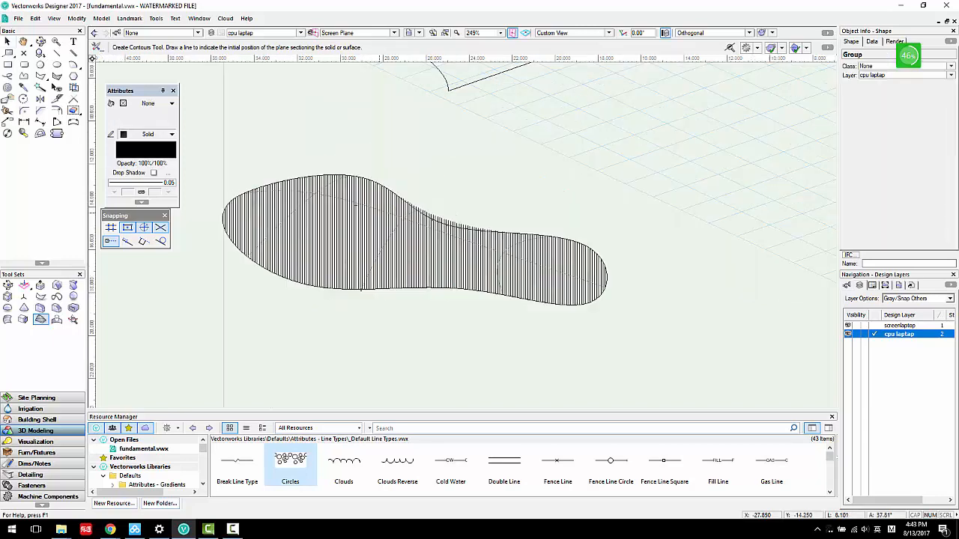
key("ctrl+z")
key("ctrl+z")
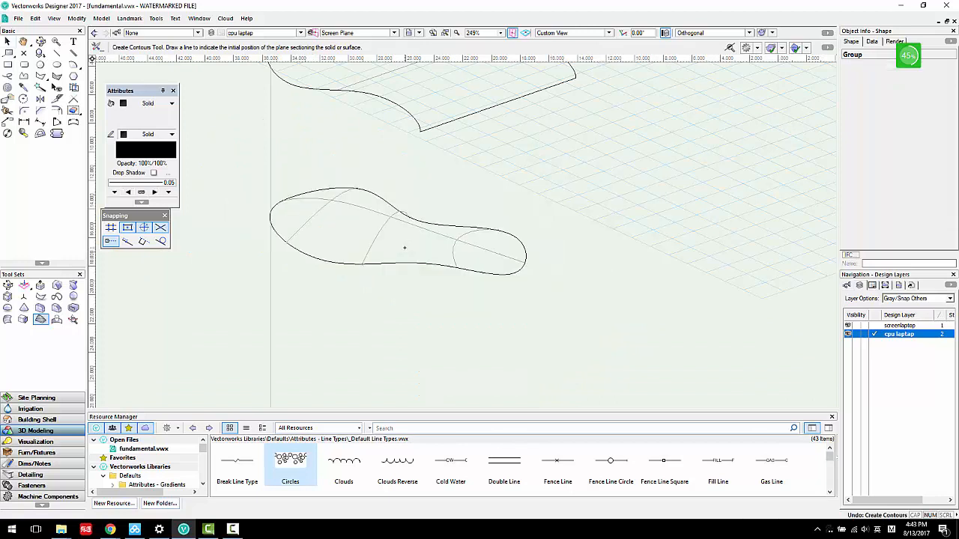
Step: Create horizontal contours through the lofted surface from the Front view, and show them deselected in Right Isometric view
left_click(97, 48)
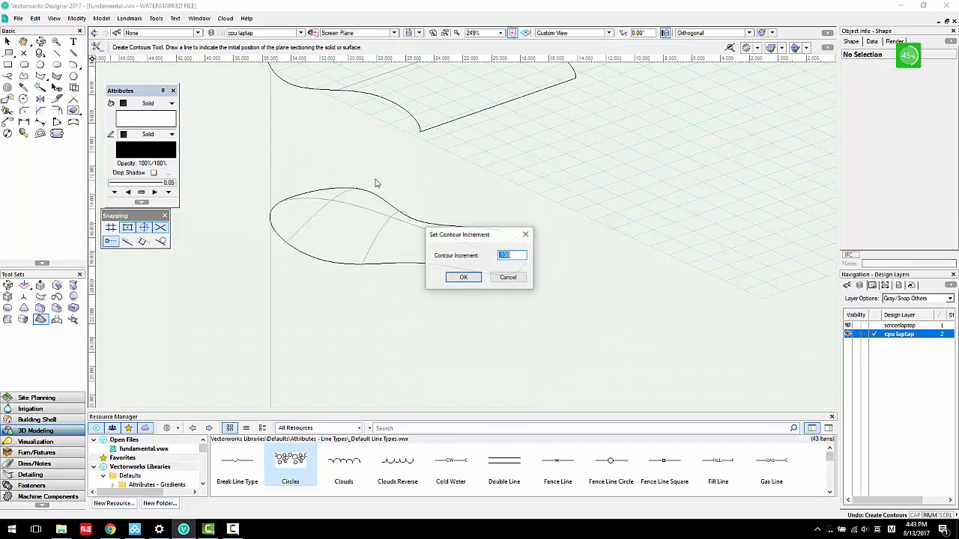
left_click(525, 279)
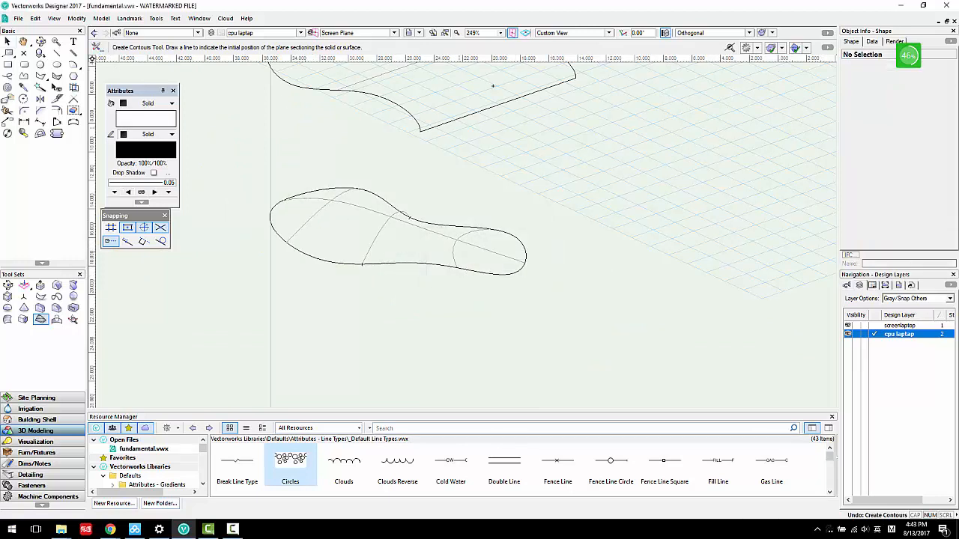
left_click(568, 34)
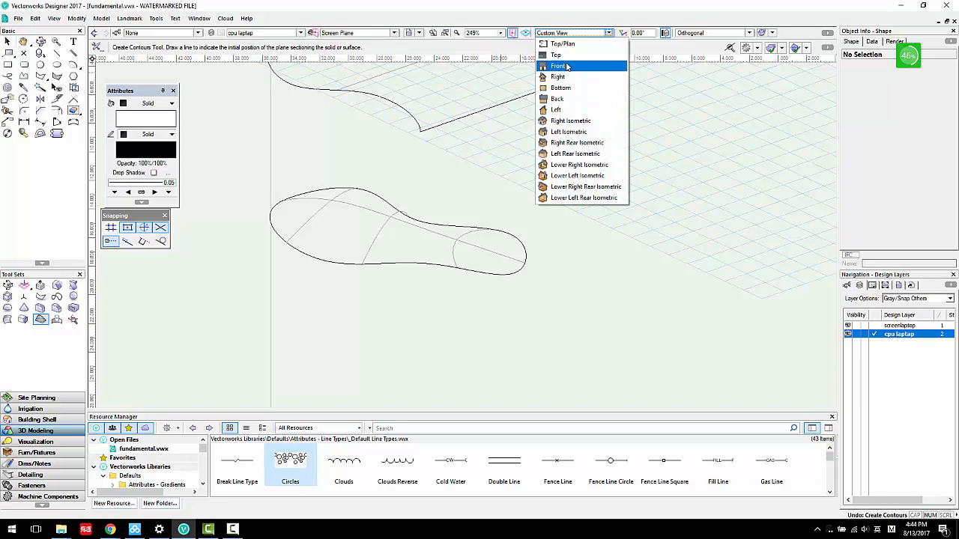
left_click(568, 65)
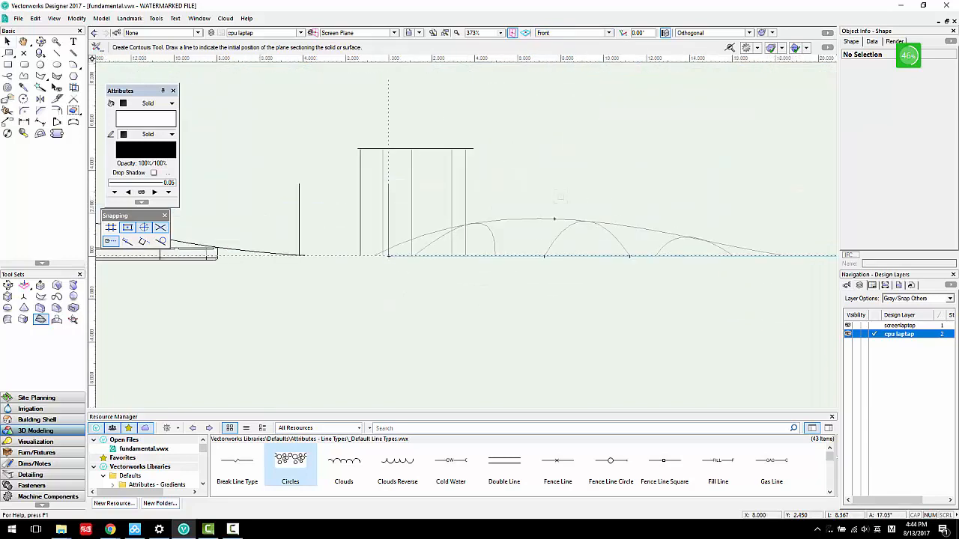
left_click(644, 275)
left_click(551, 293)
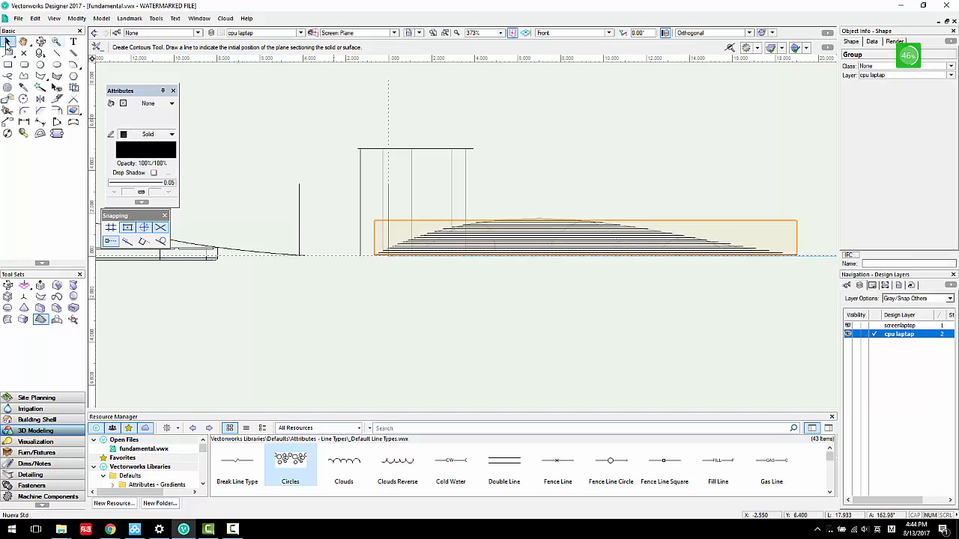
left_click(6, 43)
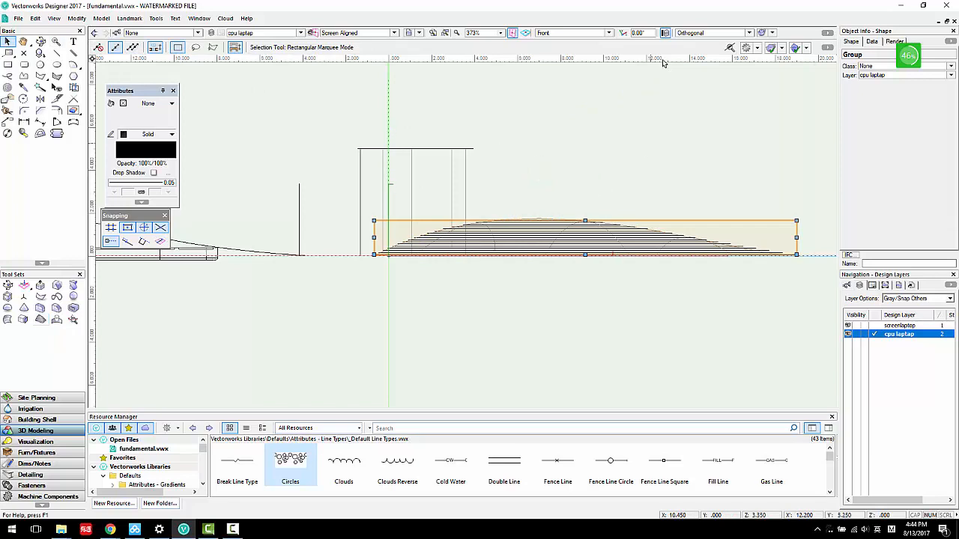
left_click(577, 32)
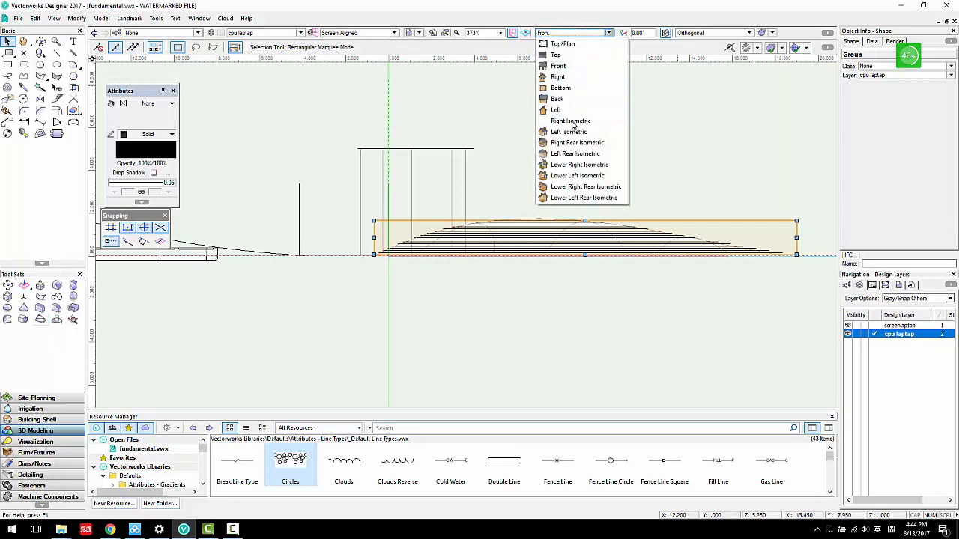
left_click(570, 121)
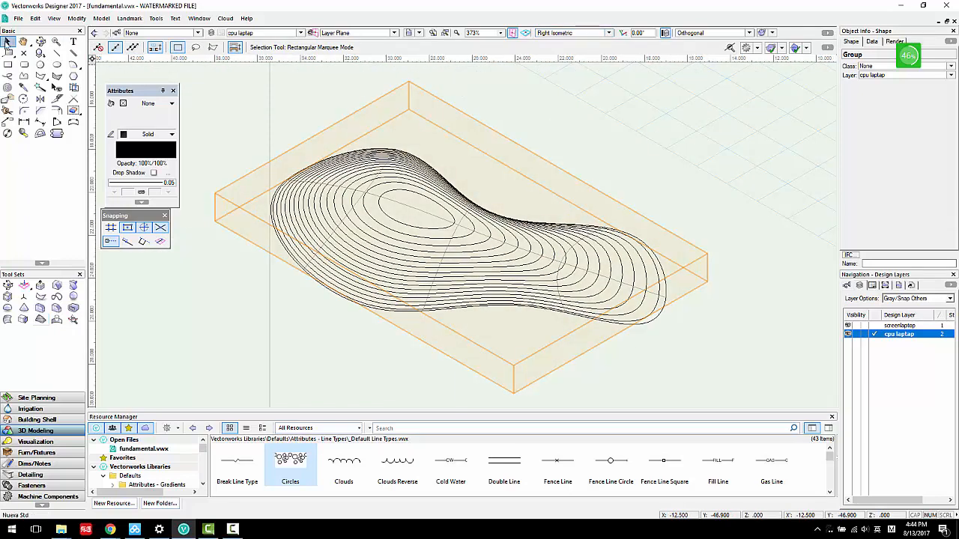
left_click(635, 146)
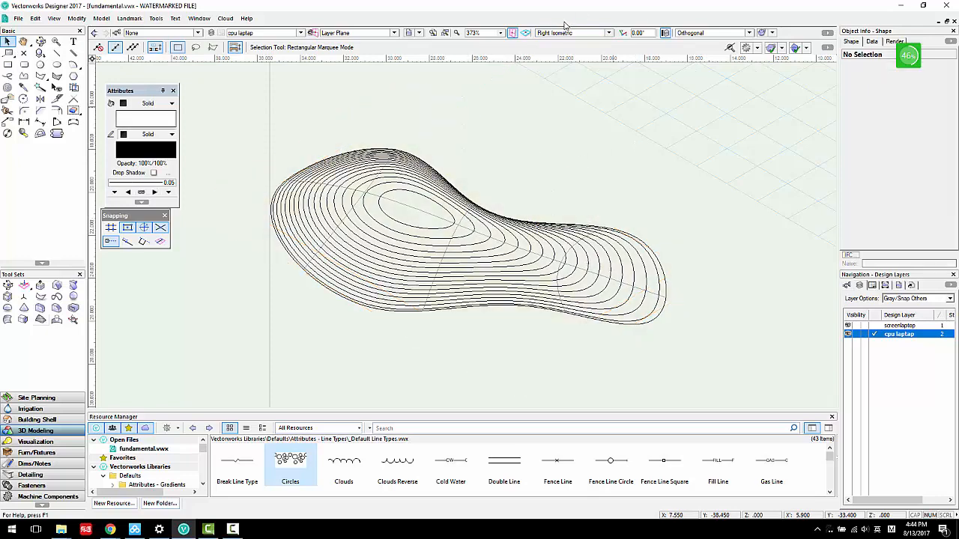
Step: Examine the contoured surface up close and in relation to the other models in the drawing
scroll(501, 219, "down", 2)
middle_click_drag(499, 219, 431, 231)
scroll(408, 234, "up", 2)
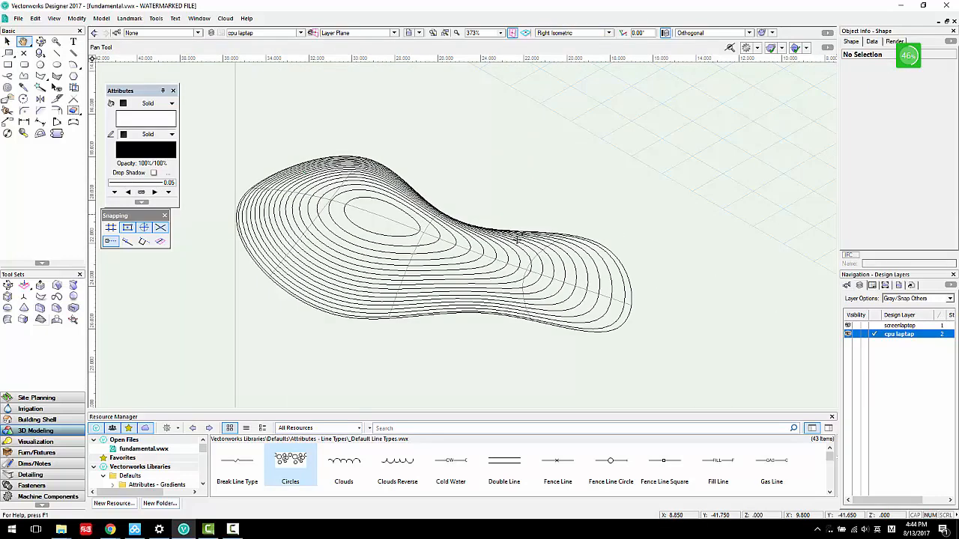
scroll(526, 227, "down", 5)
middle_click_drag(567, 224, 656, 134)
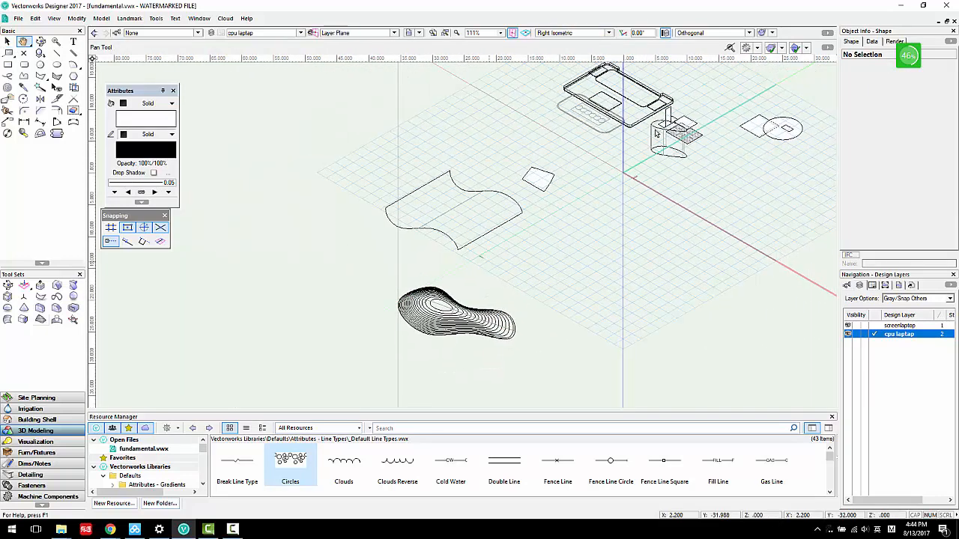
scroll(502, 225, "up", 2)
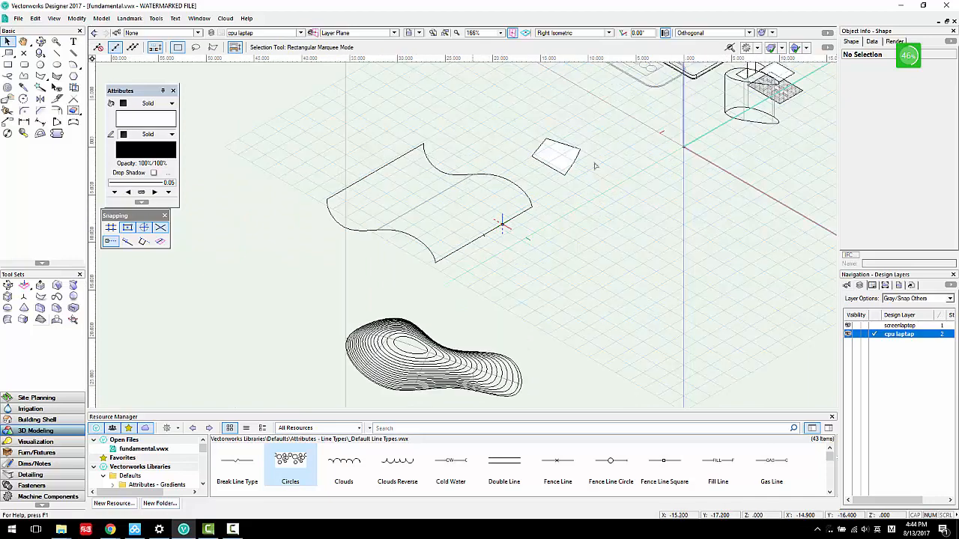
scroll(523, 238, "down", 2)
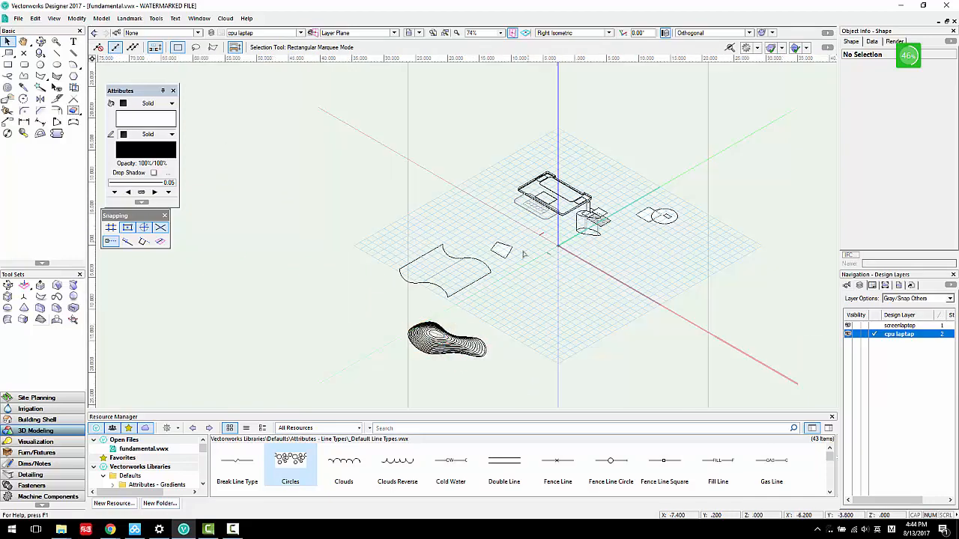
scroll(497, 286, "up", 2)
middle_click_drag(500, 351, 532, 229)
middle_click_drag(352, 338, 442, 250)
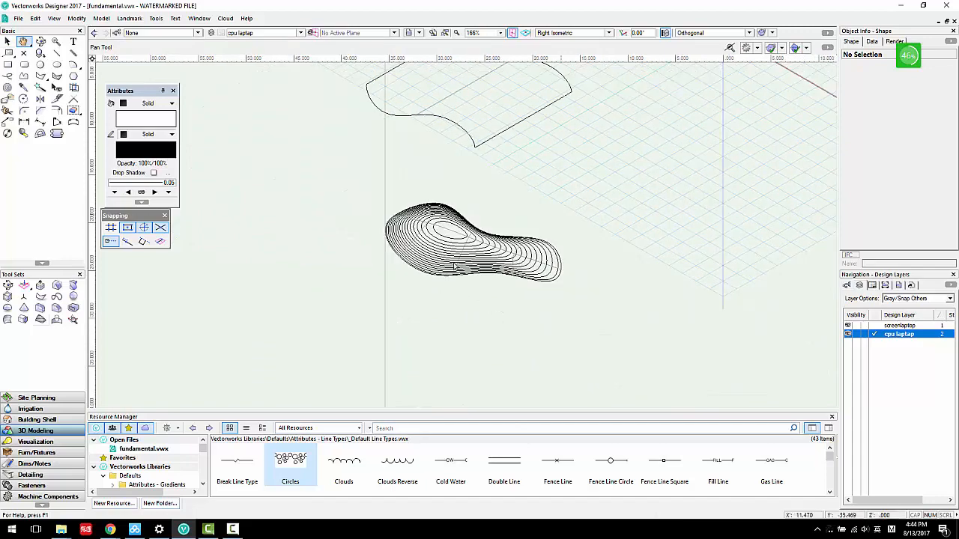
scroll(442, 250, "up", 1)
scroll(533, 247, "up", 1)
Step: Draw a rectangle about 11.7 by 6.8 from its center on the open grid beside the contoured surface
scroll(561, 207, "down", 3)
middle_click_drag(561, 207, 452, 216)
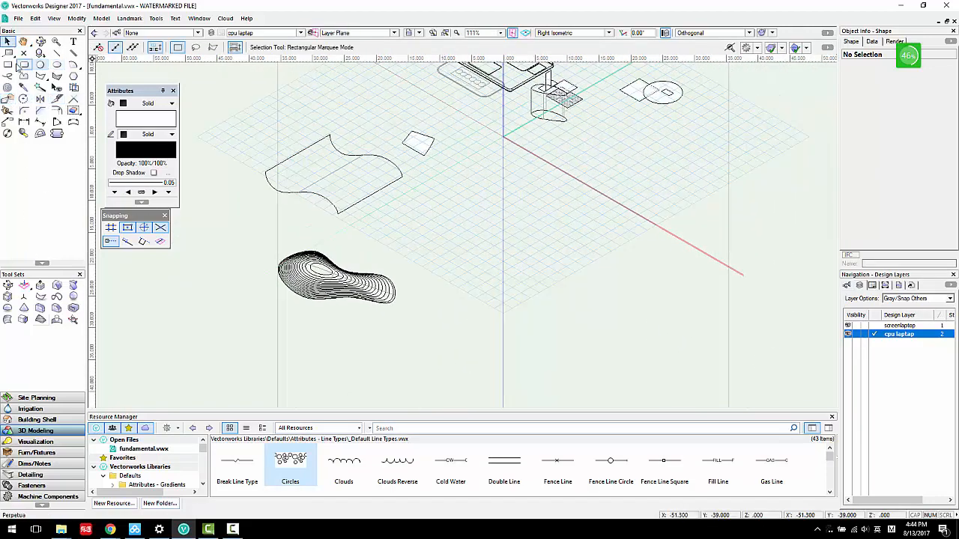
left_click(8, 65)
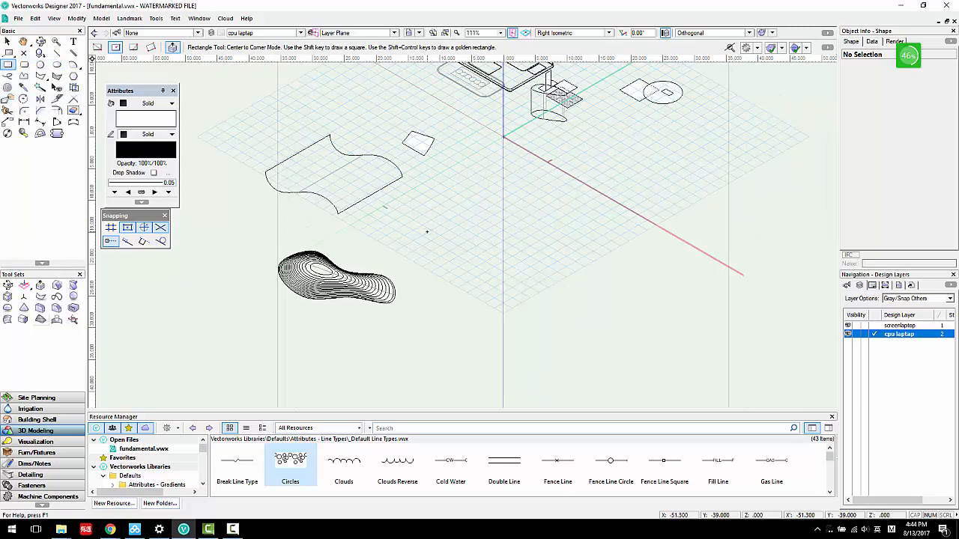
left_click(484, 230)
left_click(492, 252)
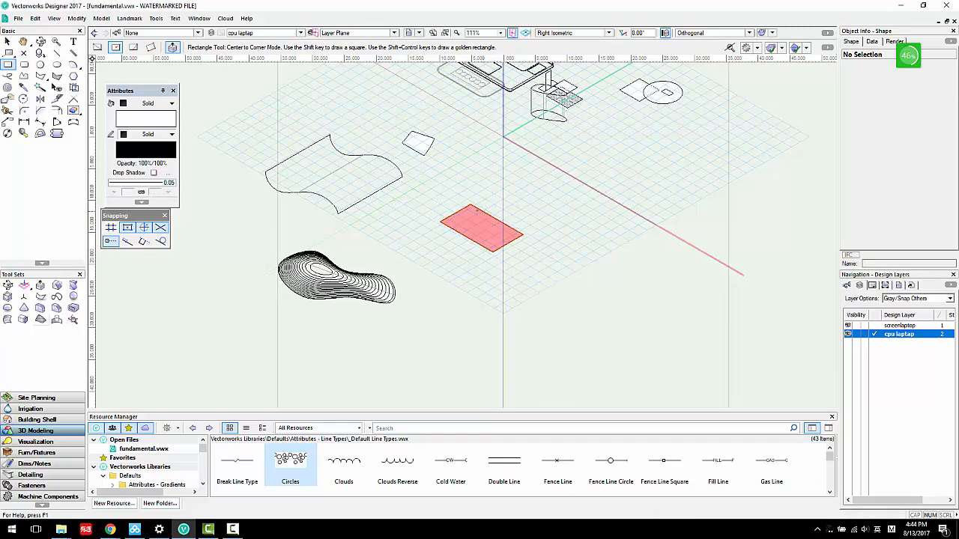
Step: Extrude the new rectangle upward by about 2.56 with the Push/Pull tool to form a box
scroll(430, 207, "up", 1)
left_click(40, 285)
left_click(496, 242)
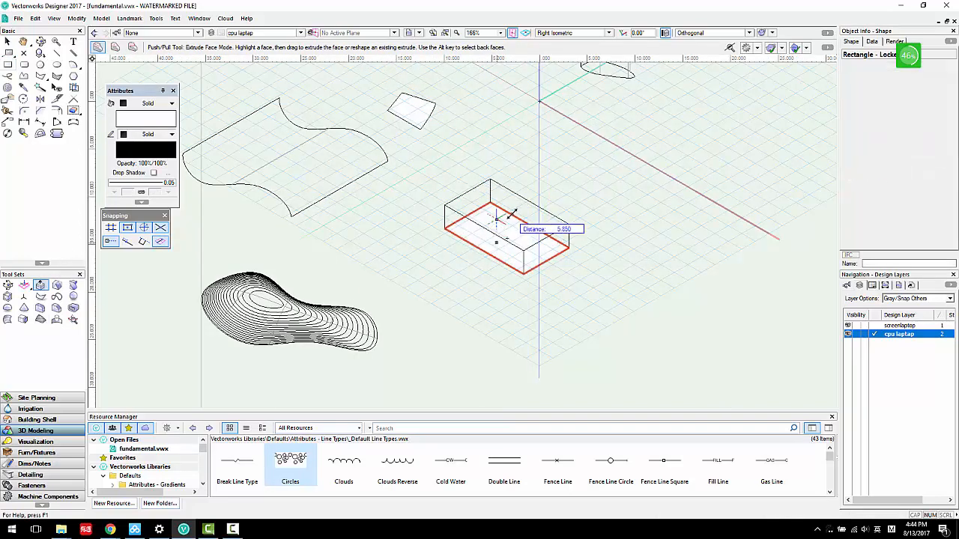
left_click(454, 225)
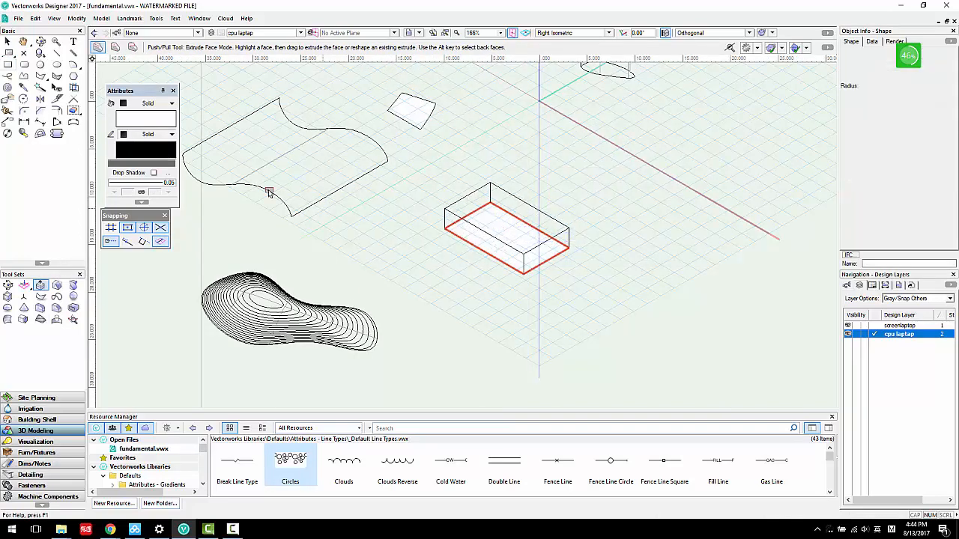
key("x")
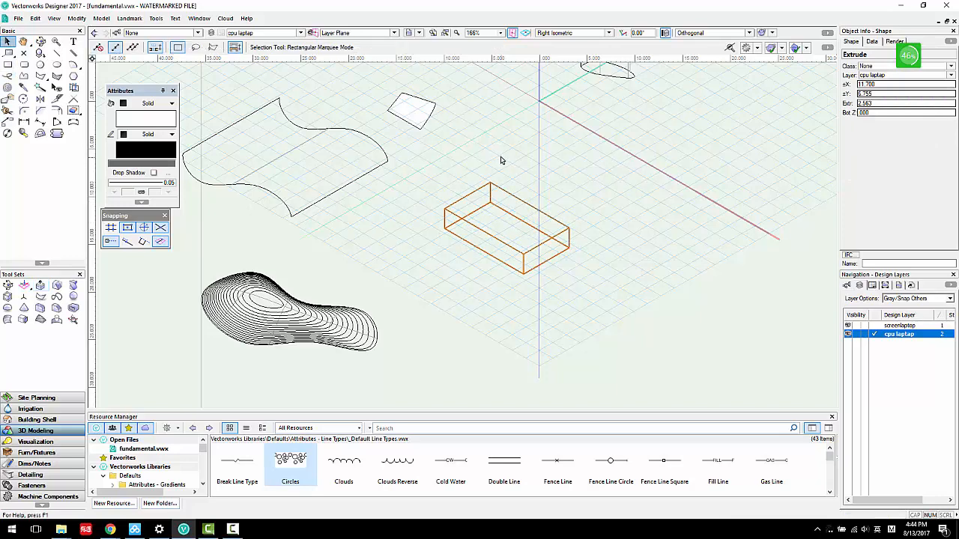
Step: Make an offset copy of the box that overlaps the original, and lengthen the copy by editing its extrude profile
double_click(493, 197)
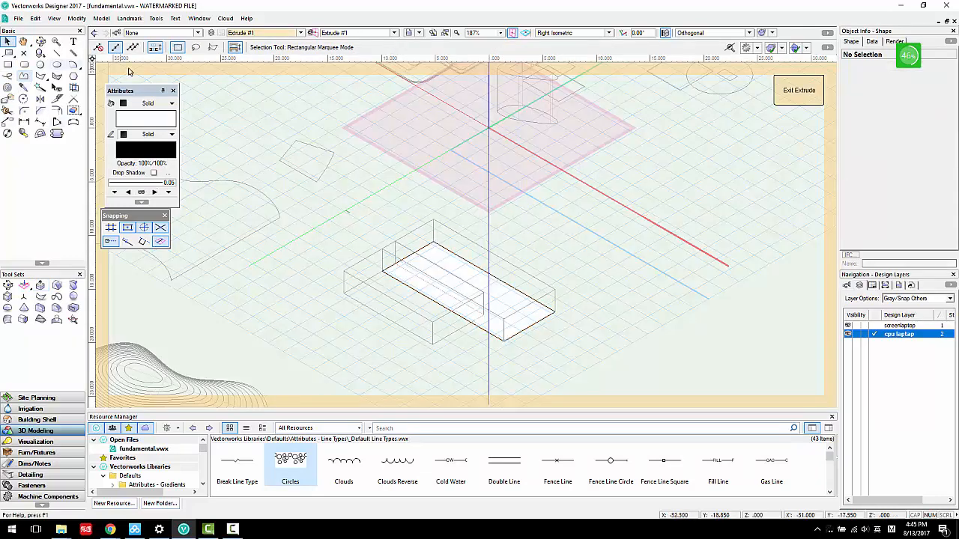
left_click(799, 90)
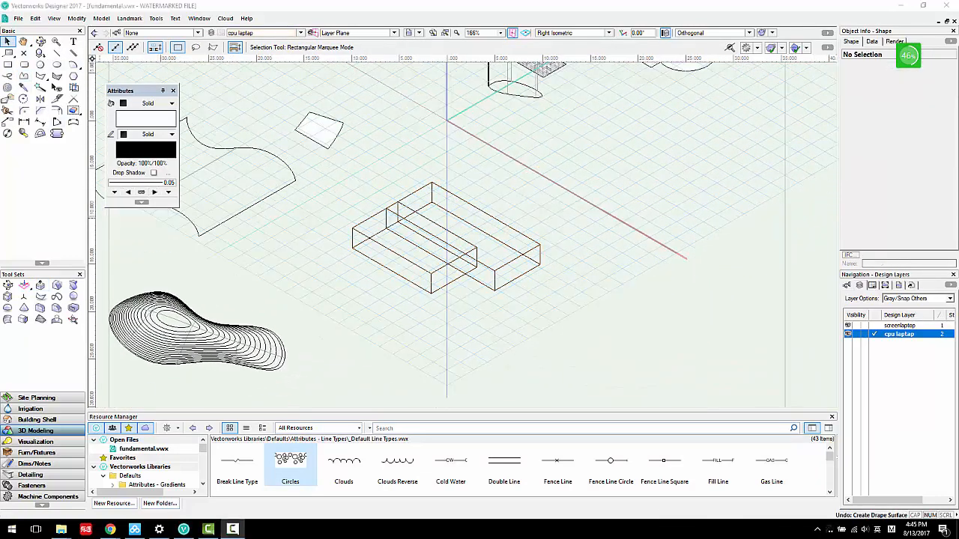
left_click(349, 176)
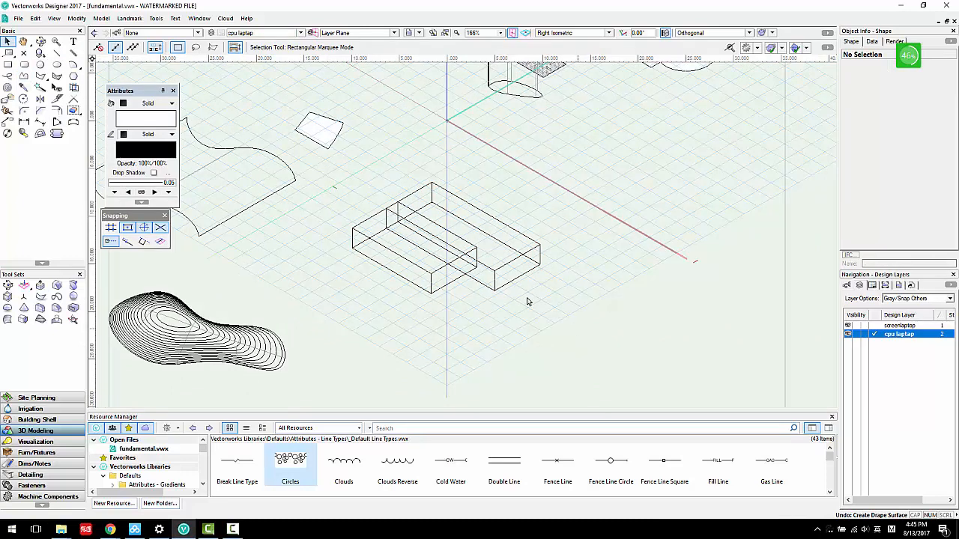
Step: Create a drape surface over both overlapping boxes with 20 points in the U and V directions and a plane Z value of 0
left_click_drag(341, 156, 586, 335)
left_click(101, 18)
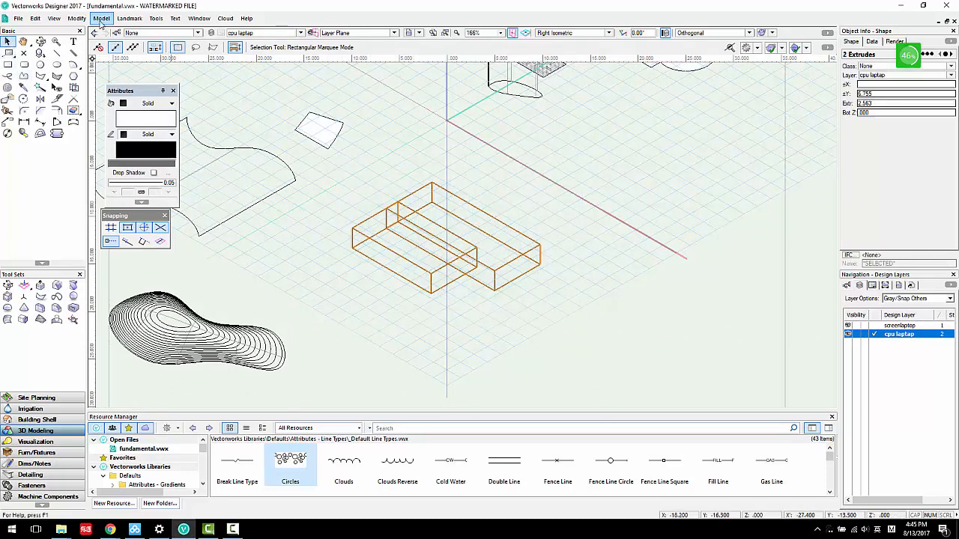
mouse_move(150, 197)
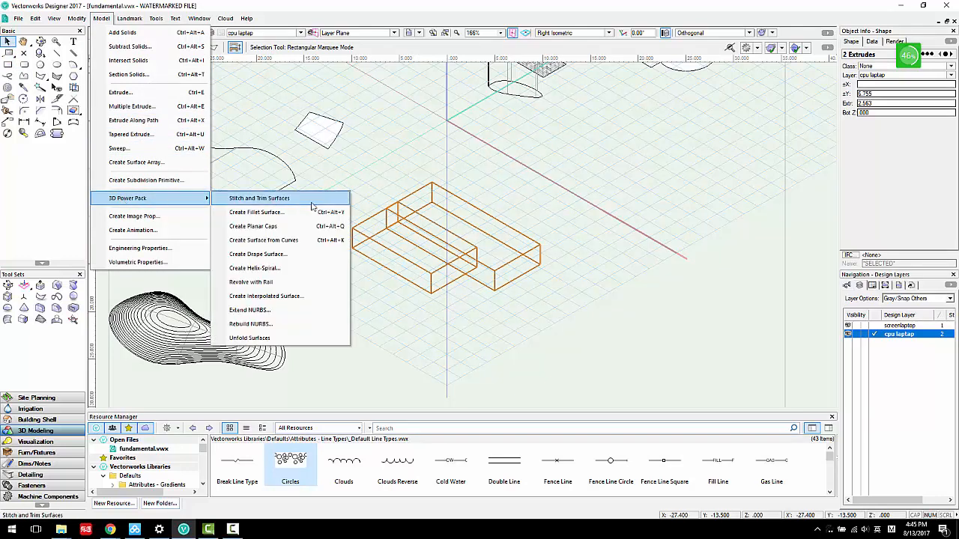
left_click(294, 261)
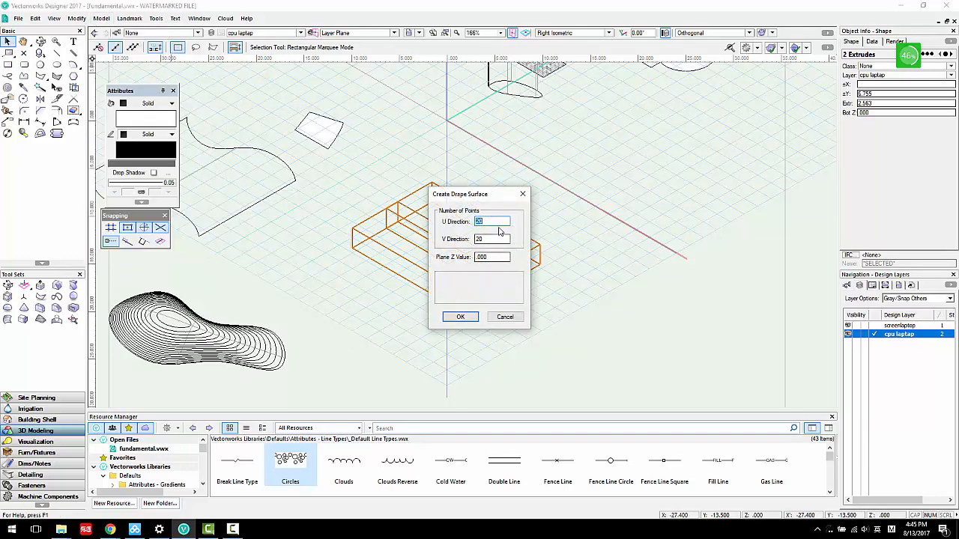
left_click(645, 290)
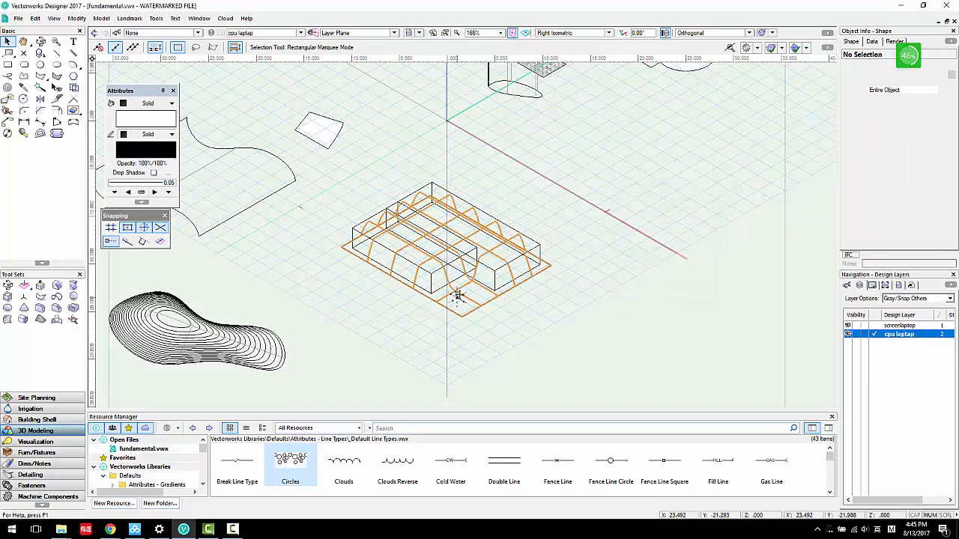
Step: Move the drape surface along the grid clear of the two boxes, and leave it deselected
left_click_drag(458, 296, 695, 345)
left_click(553, 371)
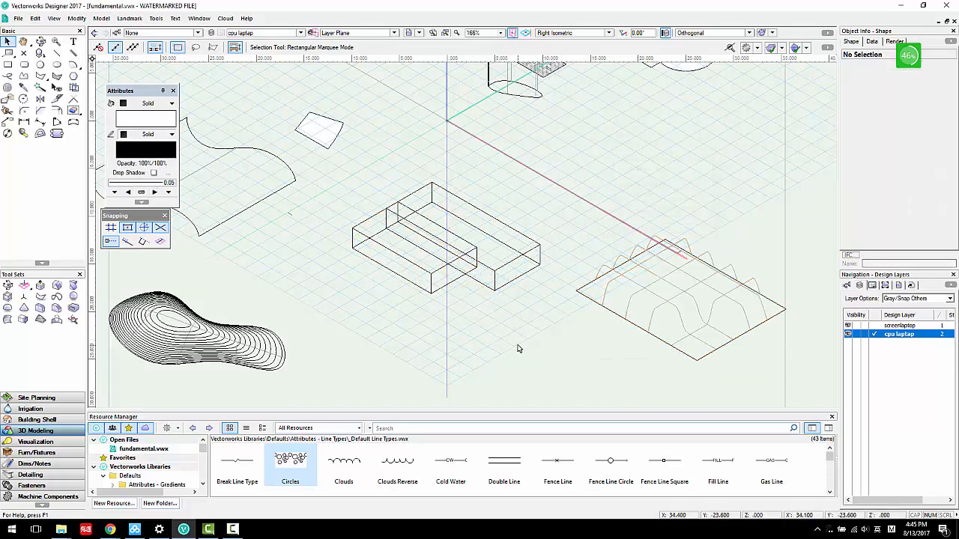
middle_click_drag(646, 344, 530, 308)
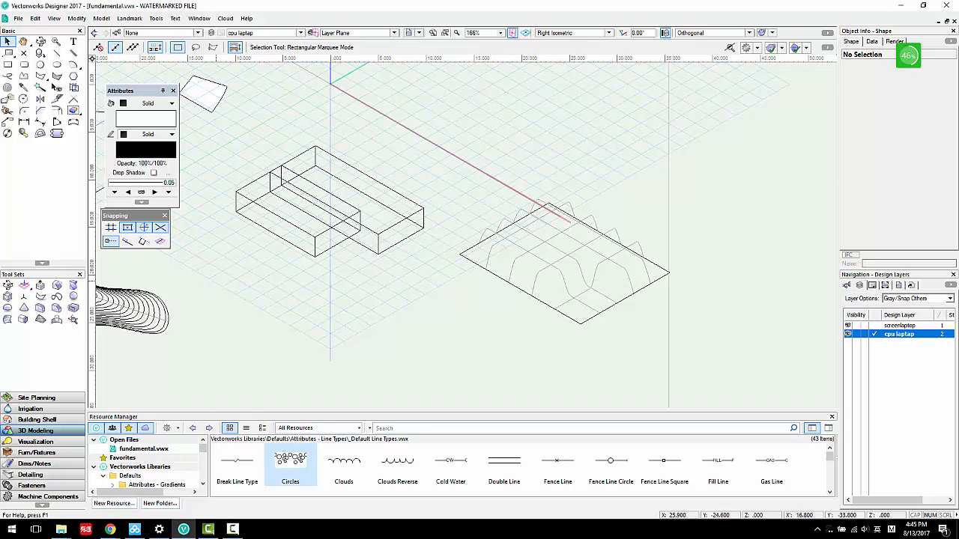